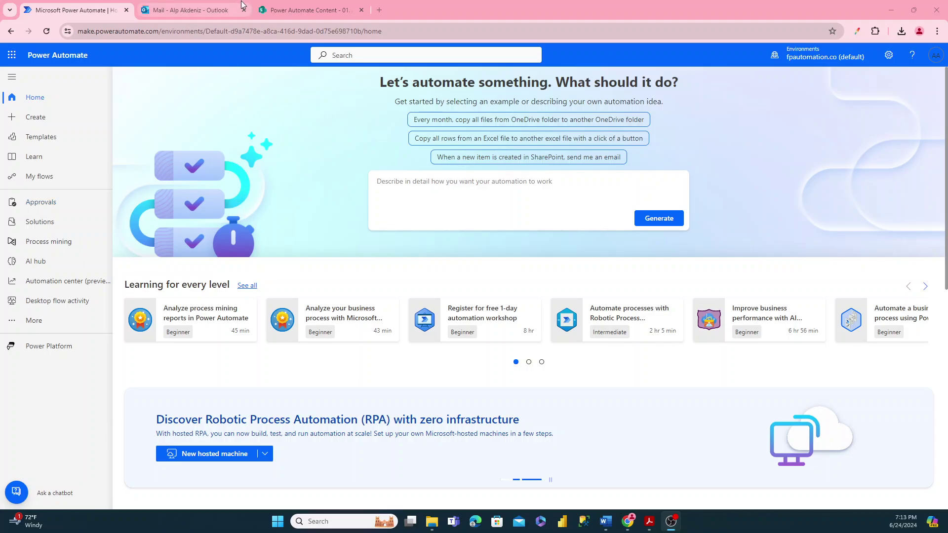
- In SharePoint, open the empty Invoices Summarized folder and bring up the New item choices
left_click(277, 9)
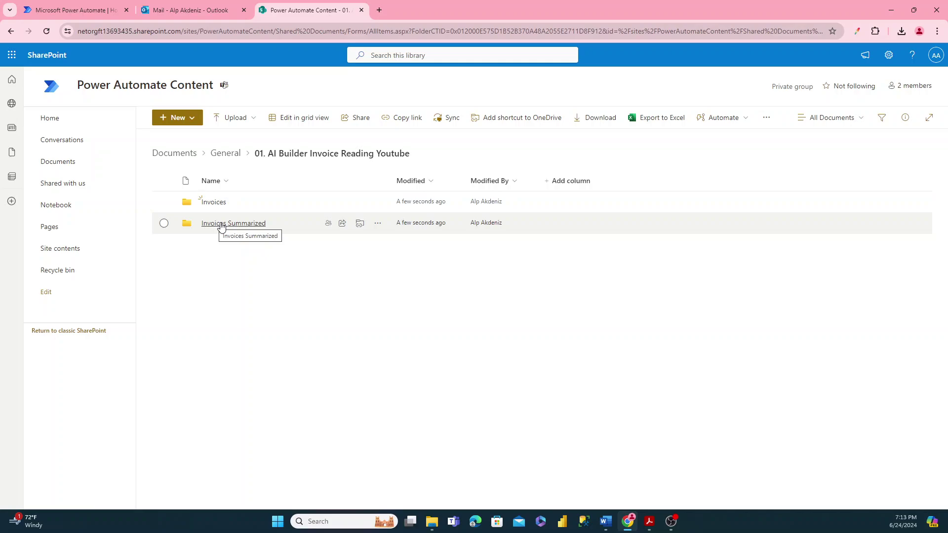
left_click(221, 225)
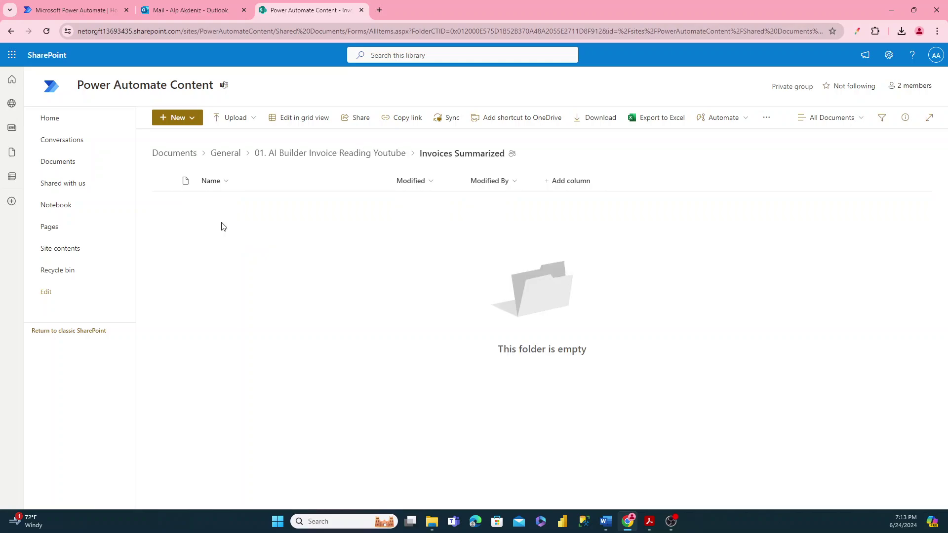
left_click(183, 120)
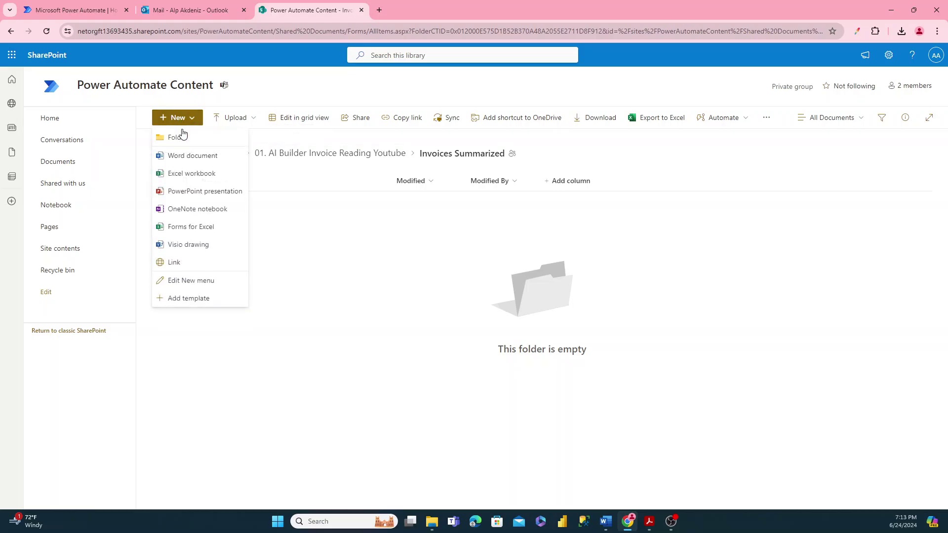
- Create a new Excel workbook with headers Vendor, Invoice Number, Due Date and Amount Due in A1:D1
left_click(182, 173)
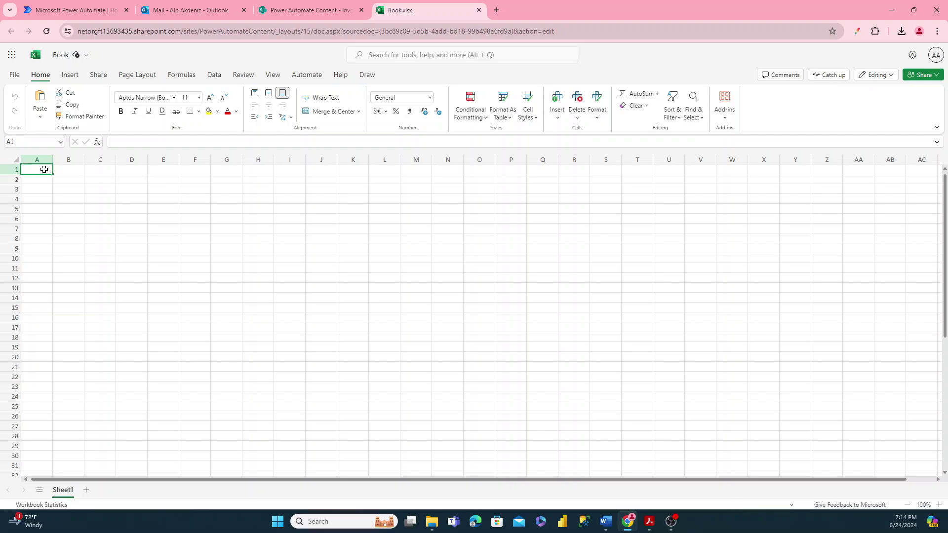
type("Vendor")
key("Return")
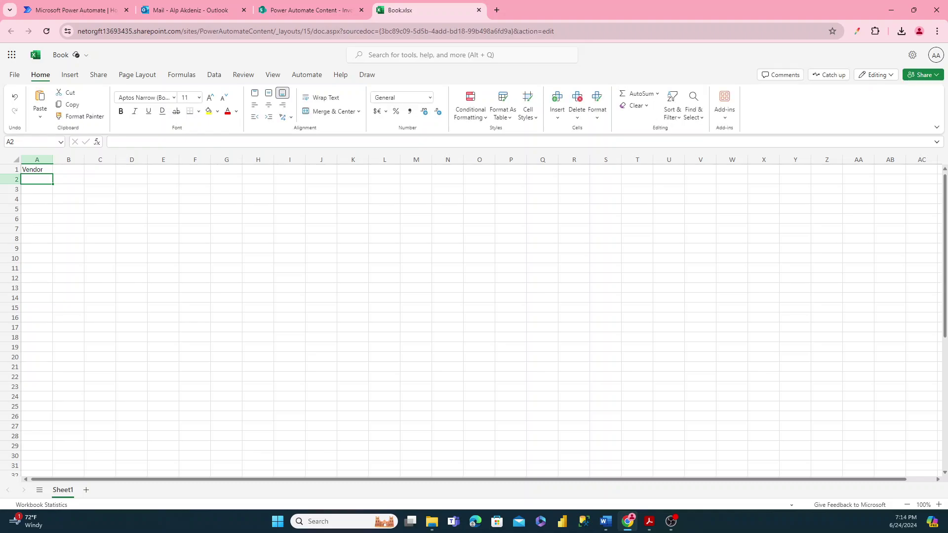
key("Up")
key("Right")
type("Invoice Number")
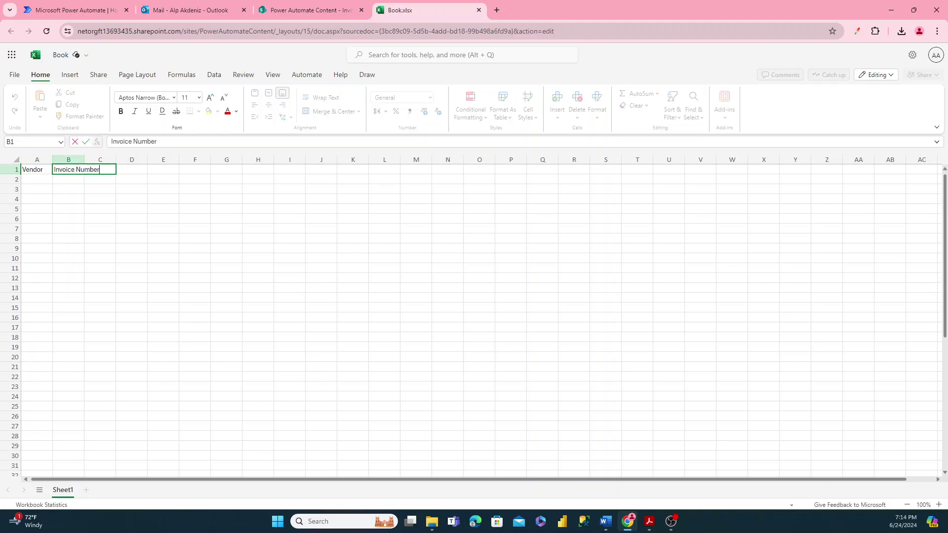
key("Tab")
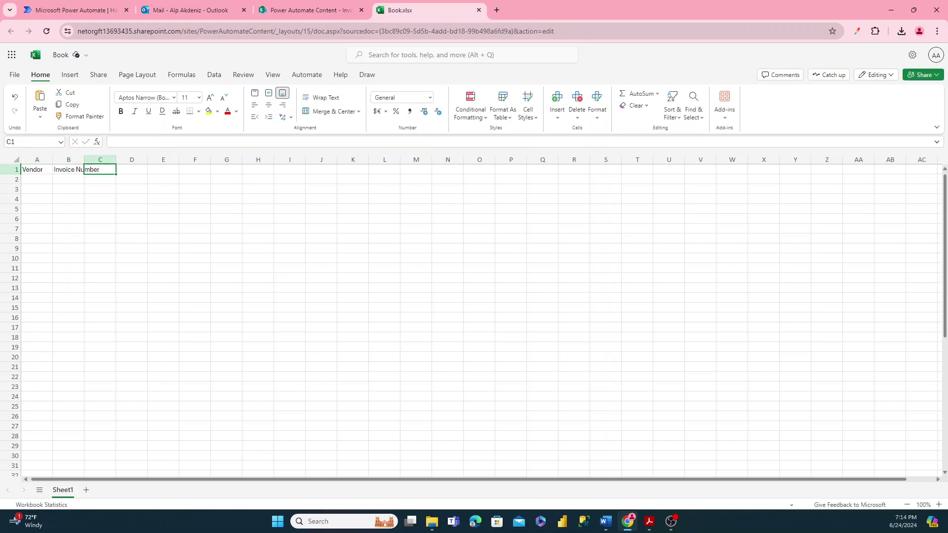
type("Due Date")
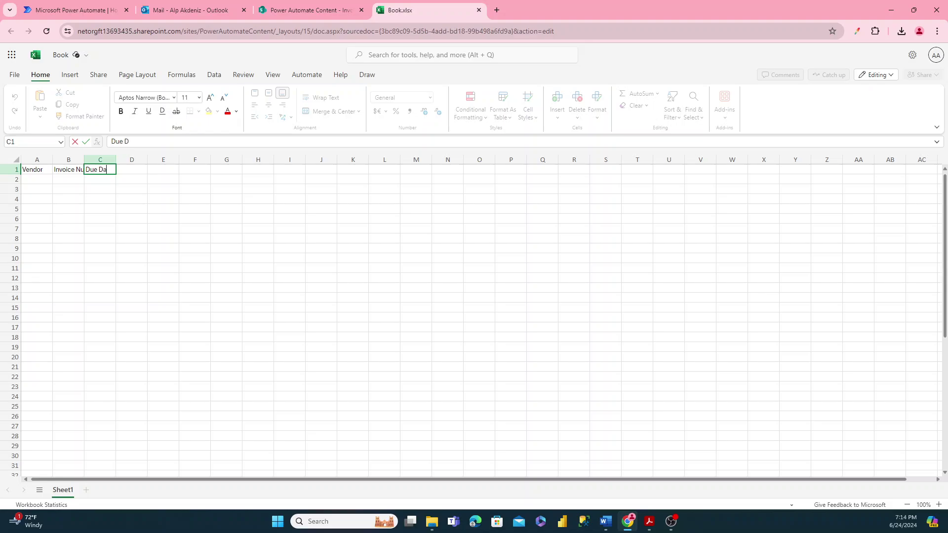
key("Tab")
type("Amount D")
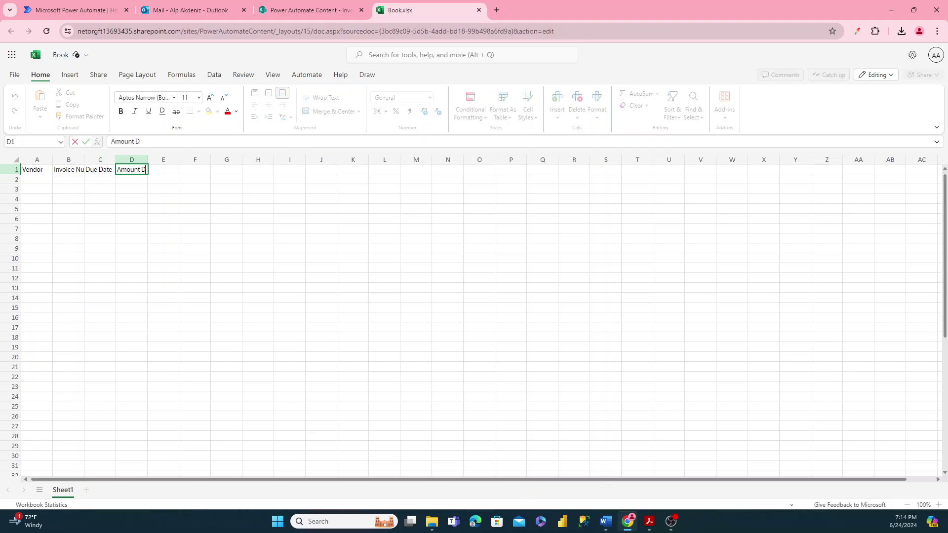
type("ue")
key("Return")
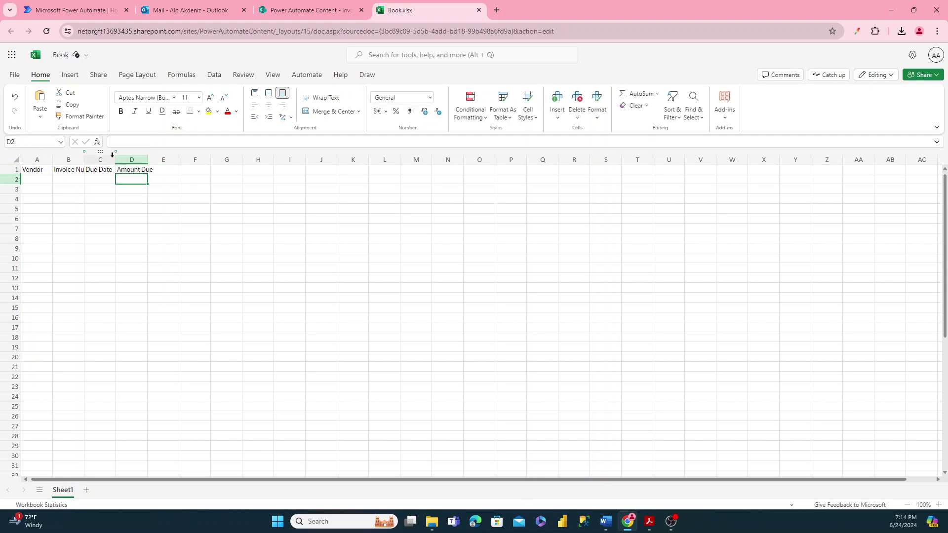
- Autofit columns A, B and D to their headers and select A1:D1
double_click(84, 160)
double_click(167, 160)
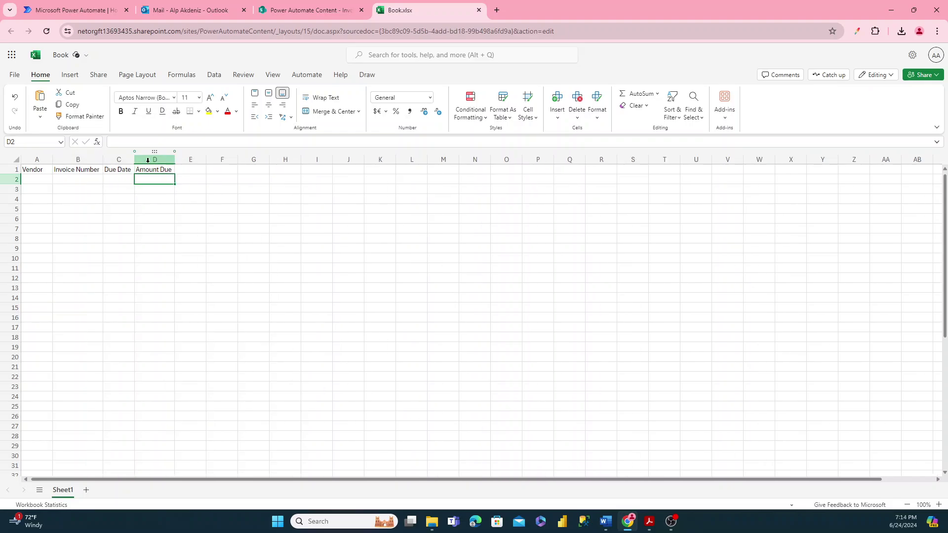
double_click(52, 160)
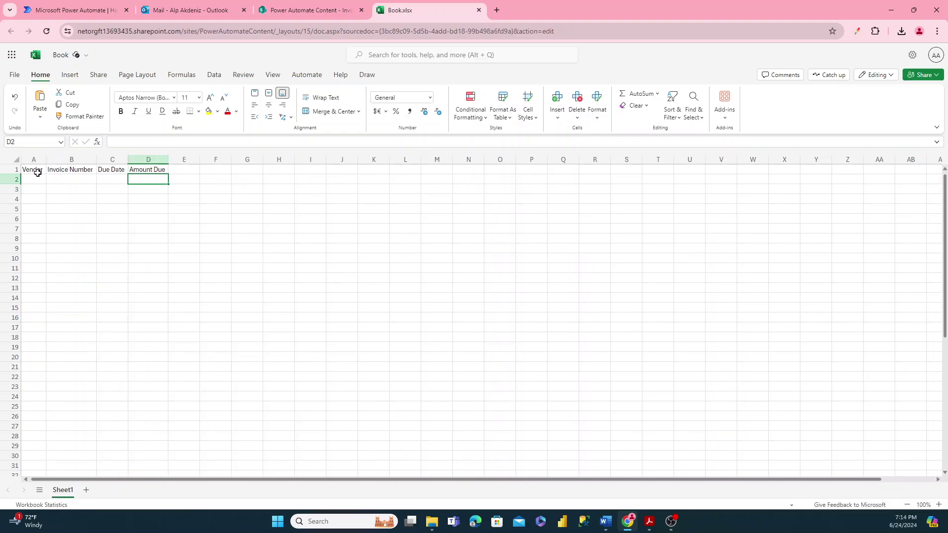
left_click_drag(34, 170, 134, 169)
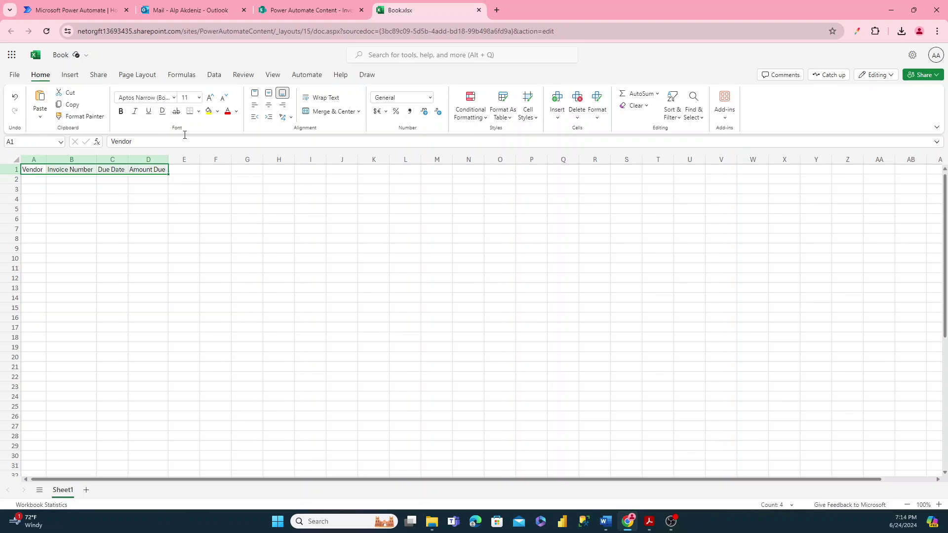
- Convert A1:D1 into a table, using the first row as headers
left_click(70, 76)
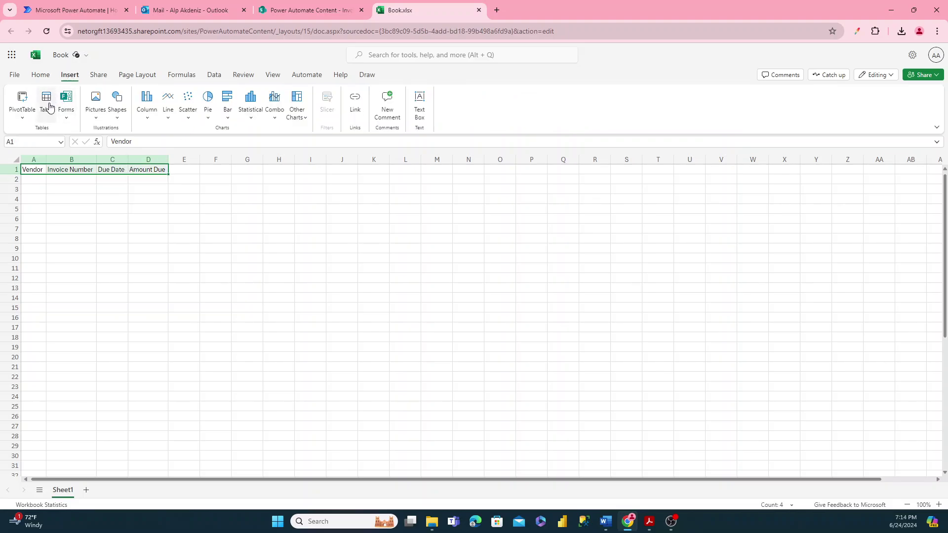
left_click(50, 106)
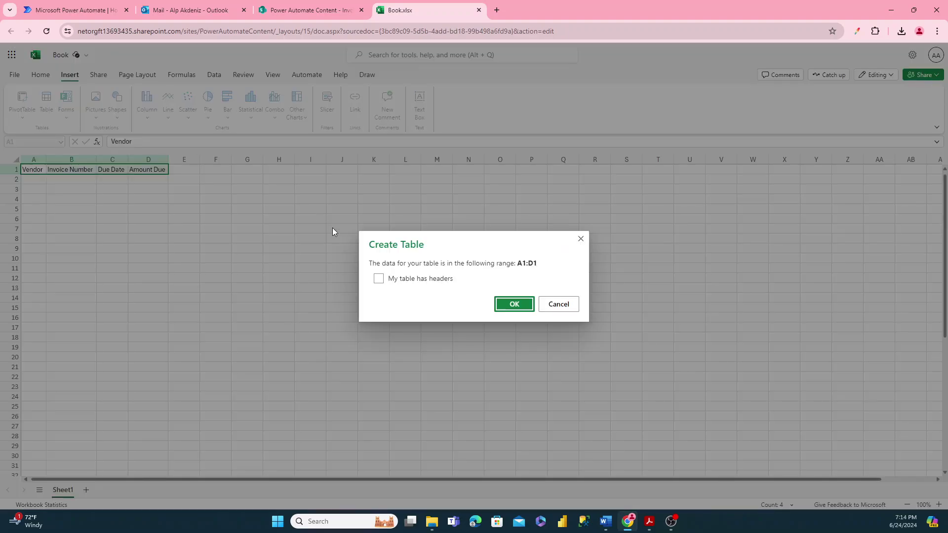
left_click(379, 280)
left_click(503, 304)
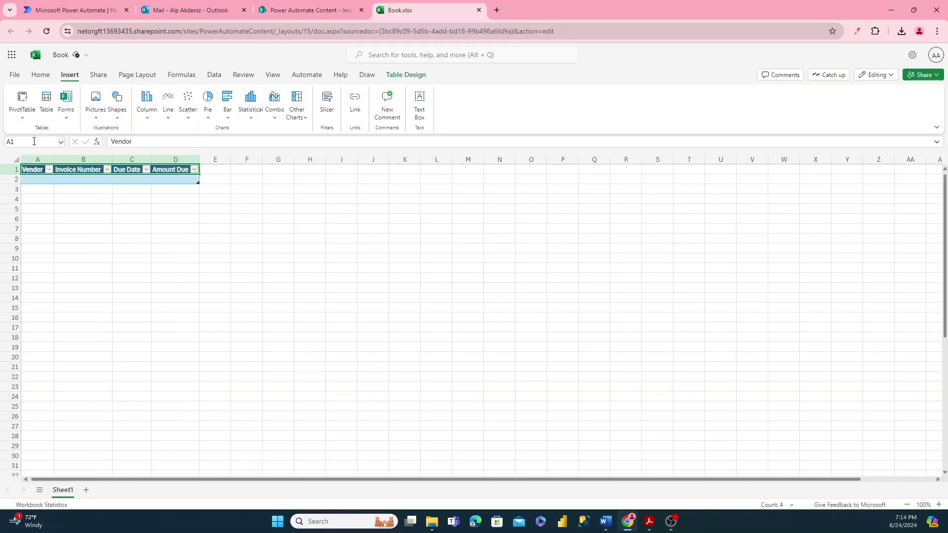
- Name the table VendorInvoices in Table Design
left_click(394, 79)
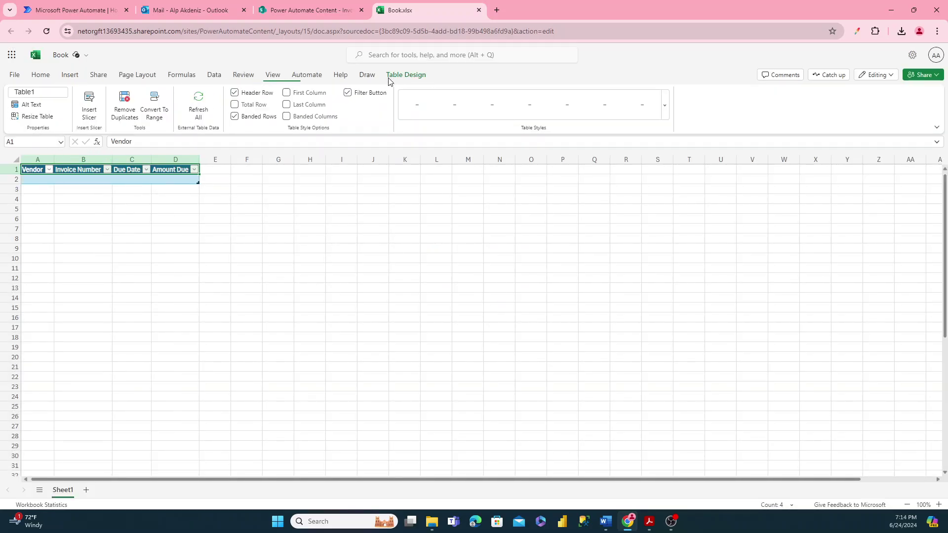
left_click(41, 94)
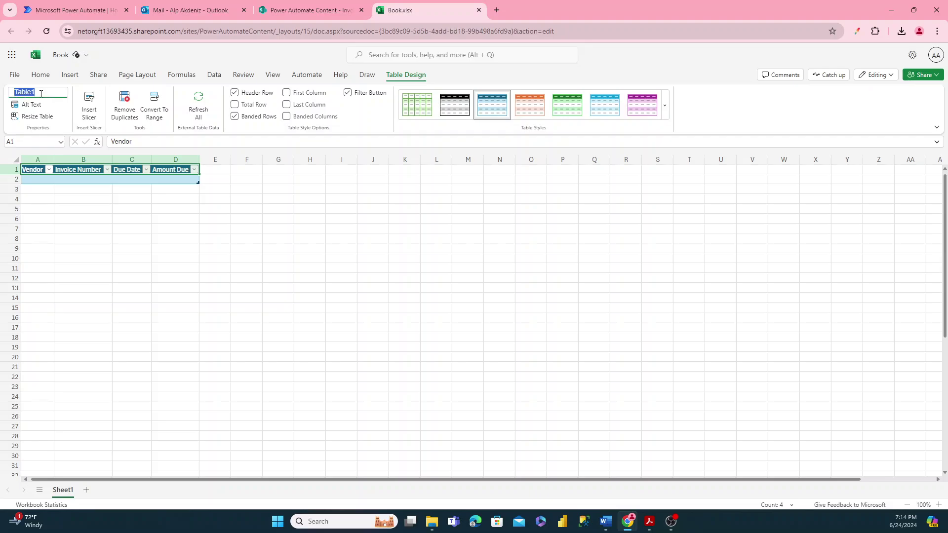
type("VendorInvoices")
key("Return")
- Add the header 'Was This Line Uploaded To Our System' in E1 and autofit column E
left_click(212, 171)
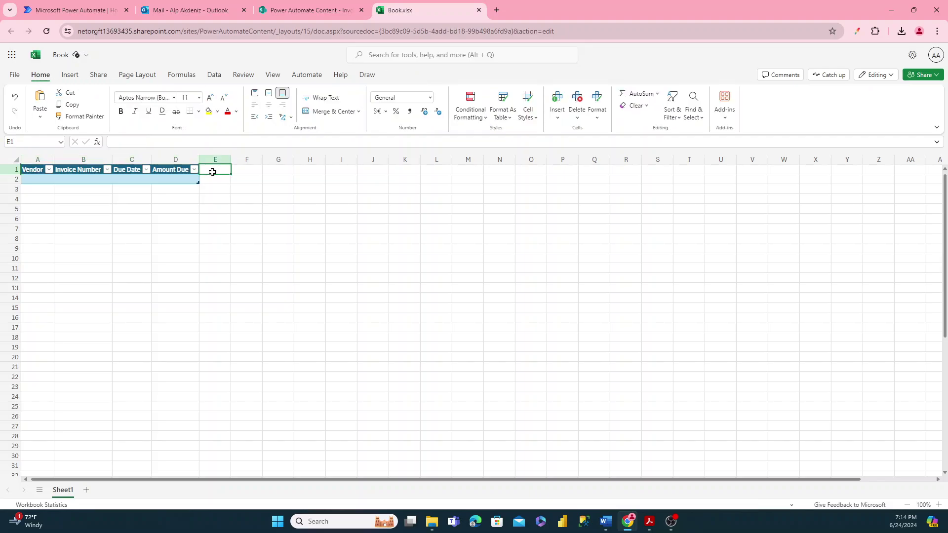
type("Was")
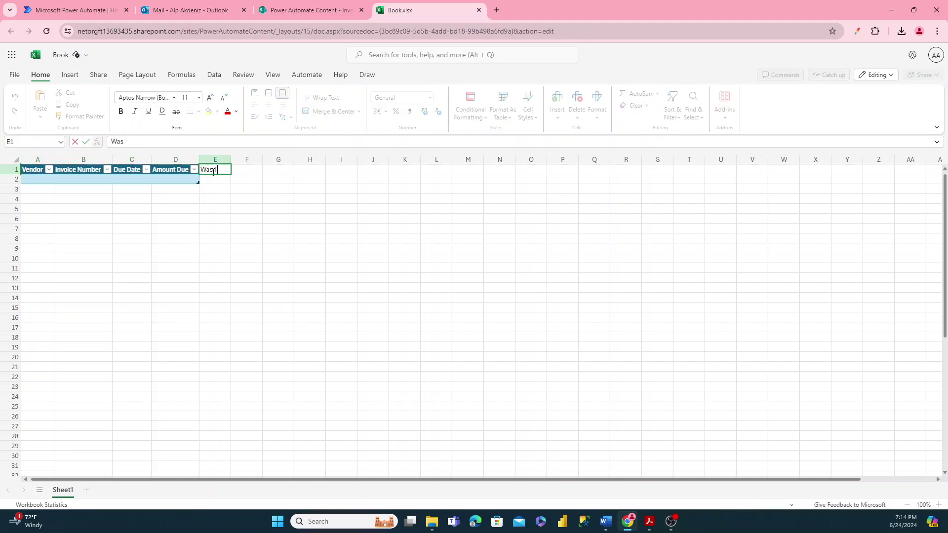
type(" This Line Upload")
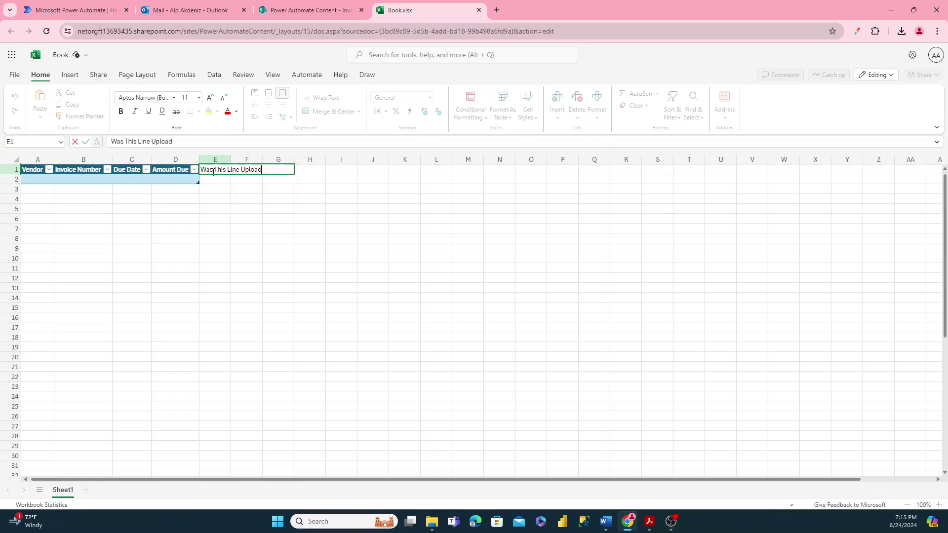
type("ed To Our Syste")
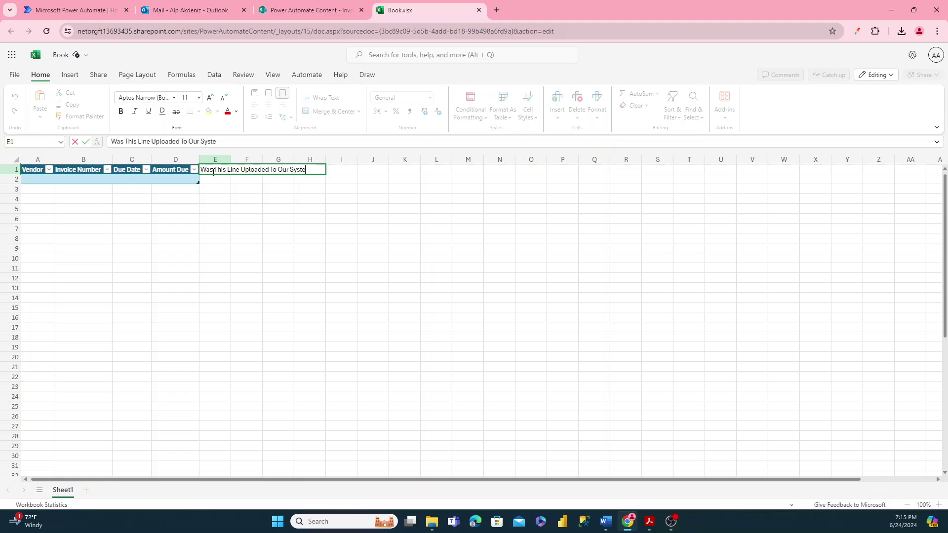
type("m")
key("Return")
double_click(231, 161)
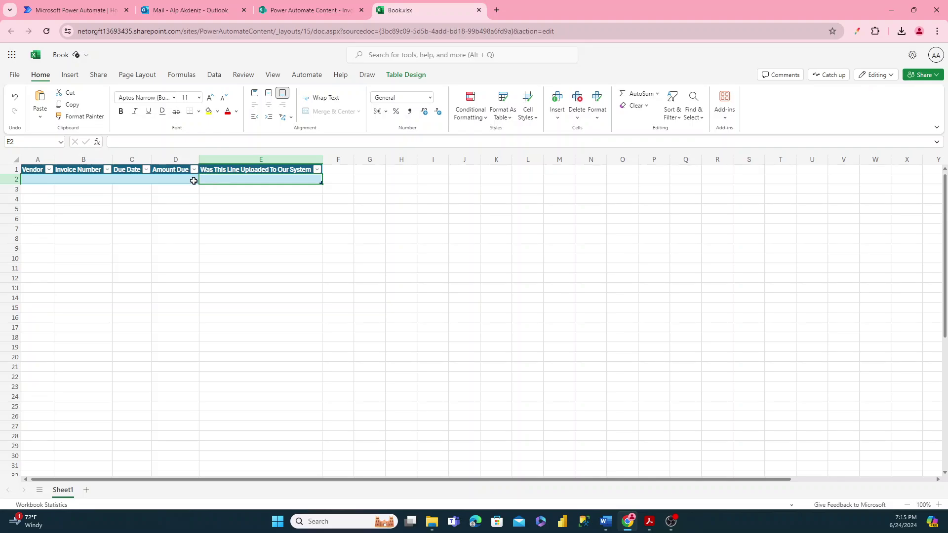
- Rename the workbook to 'Vendor Invoice Info To Load'
left_click(62, 58)
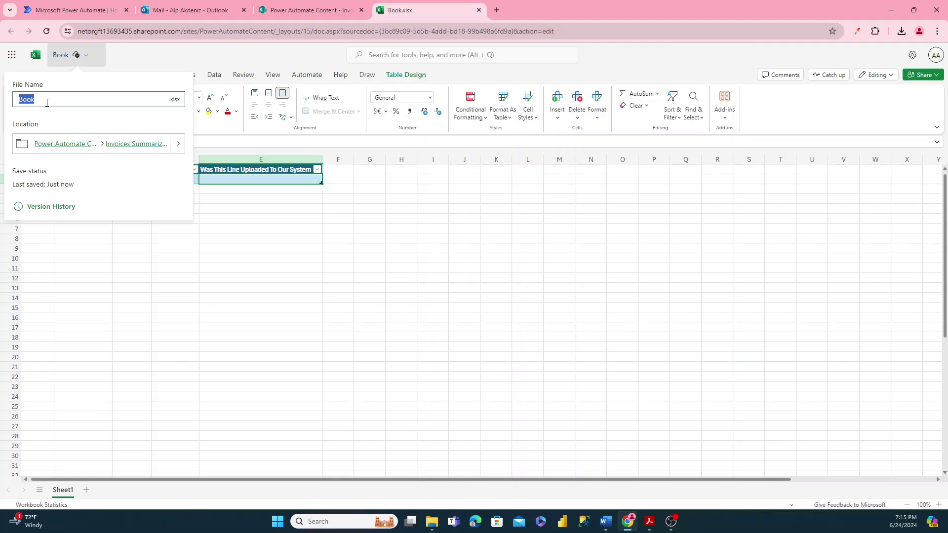
type("Vne")
key("Return")
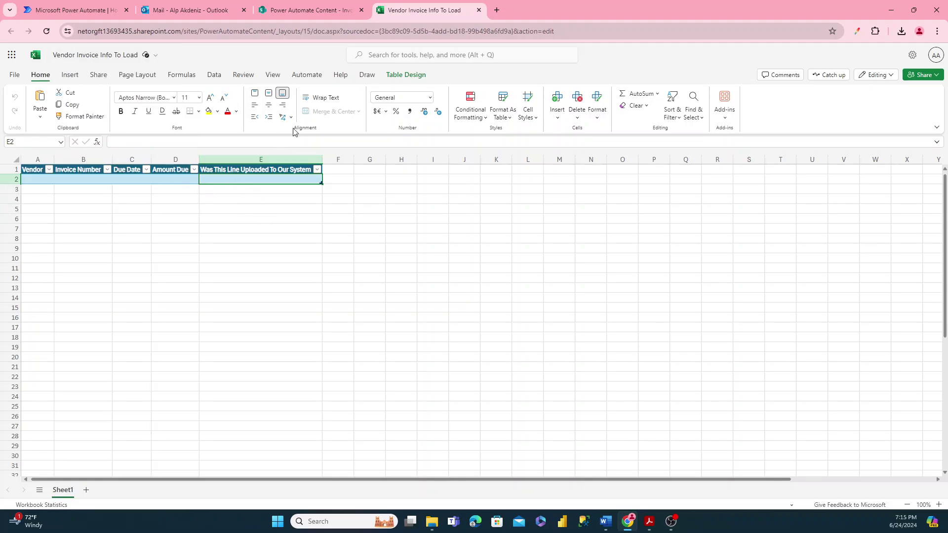
- Close the Vendor Invoice Info To Load workbook tab and switch to the Power Automate home page
left_click(479, 10)
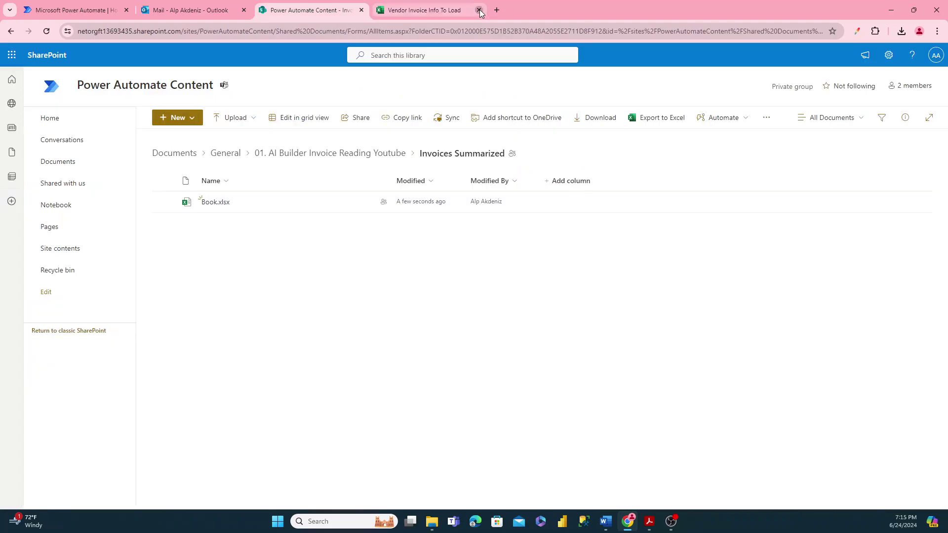
left_click(102, 12)
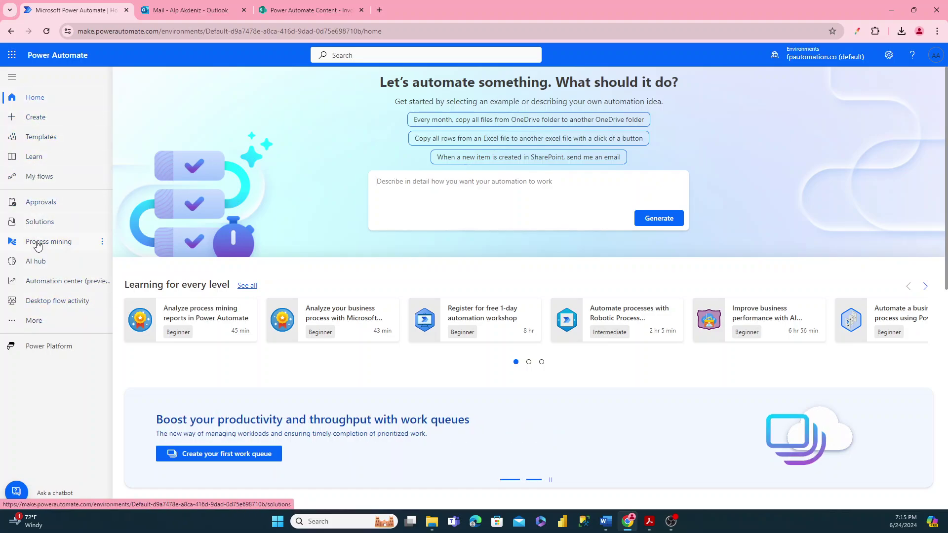
left_click(12, 80)
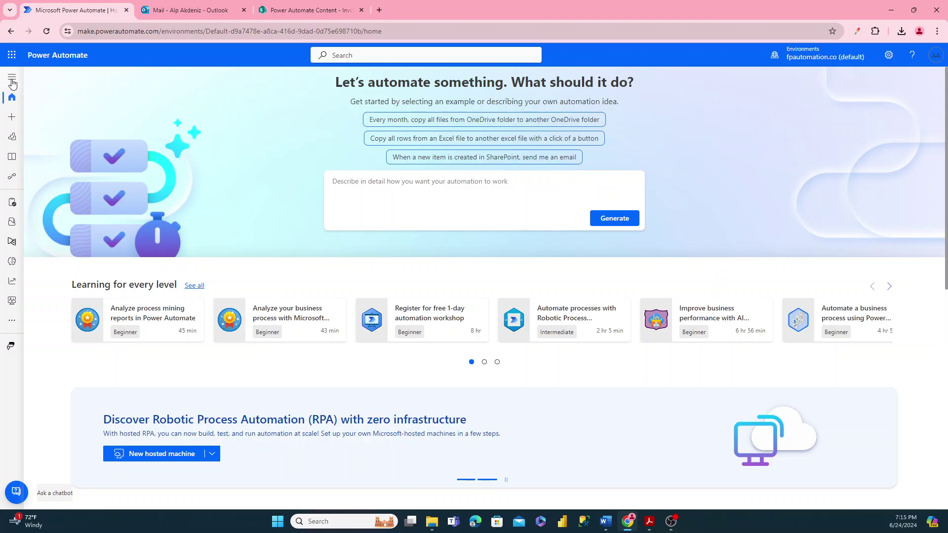
left_click(12, 80)
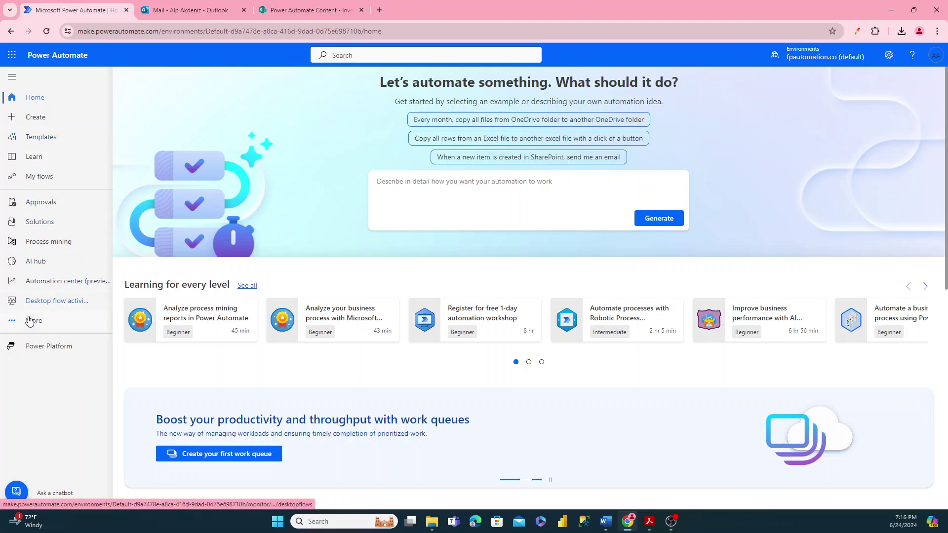
left_click(35, 326)
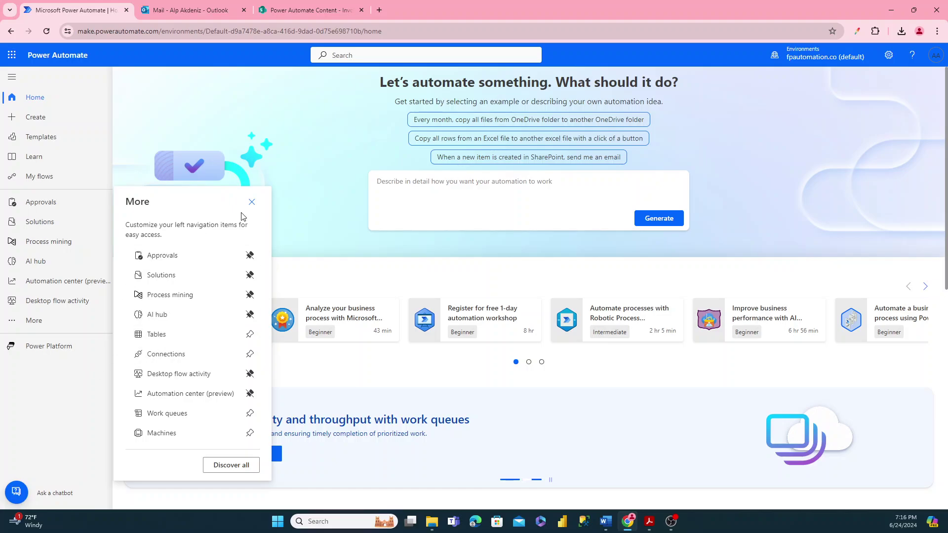
left_click(252, 202)
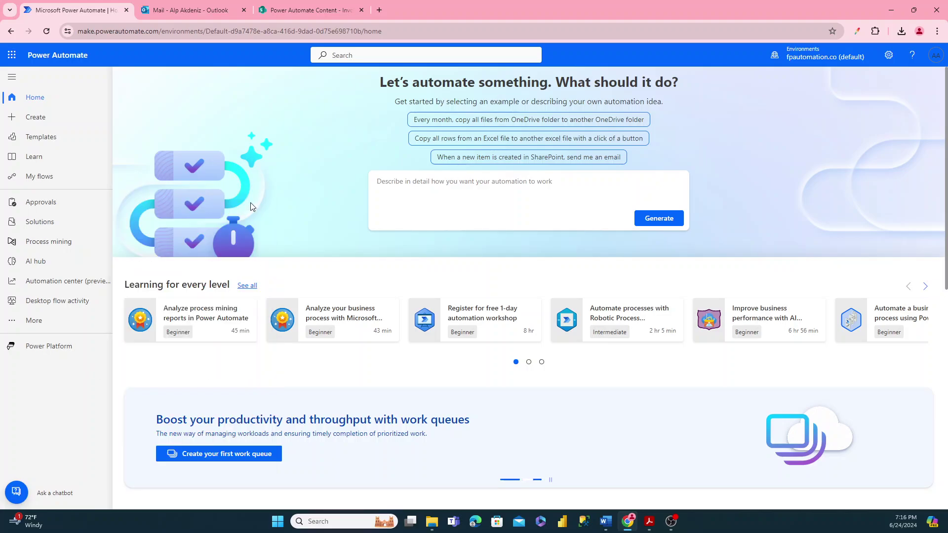
- Go to AI hub and open AI models, listing the Extract Vendor PDF Info Live model
left_click(33, 267)
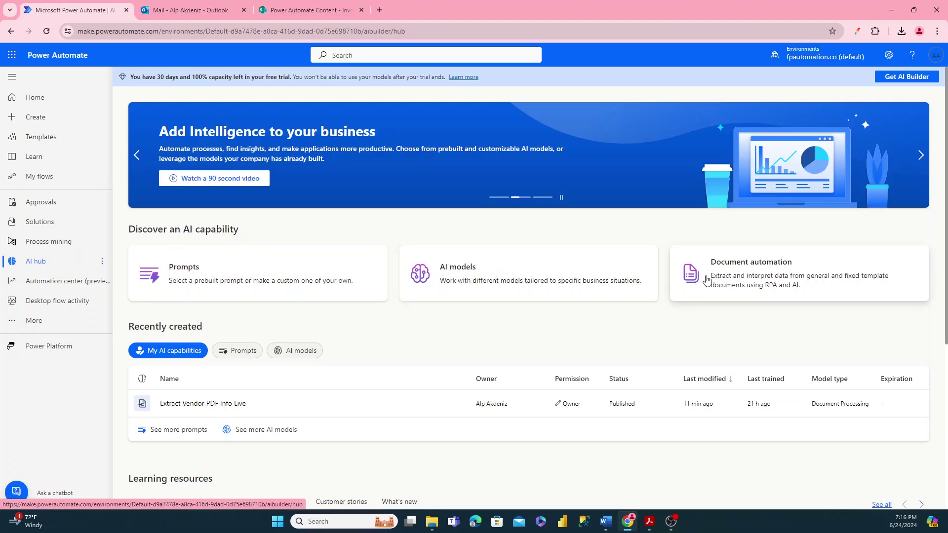
scroll(340, 274, "down", 3)
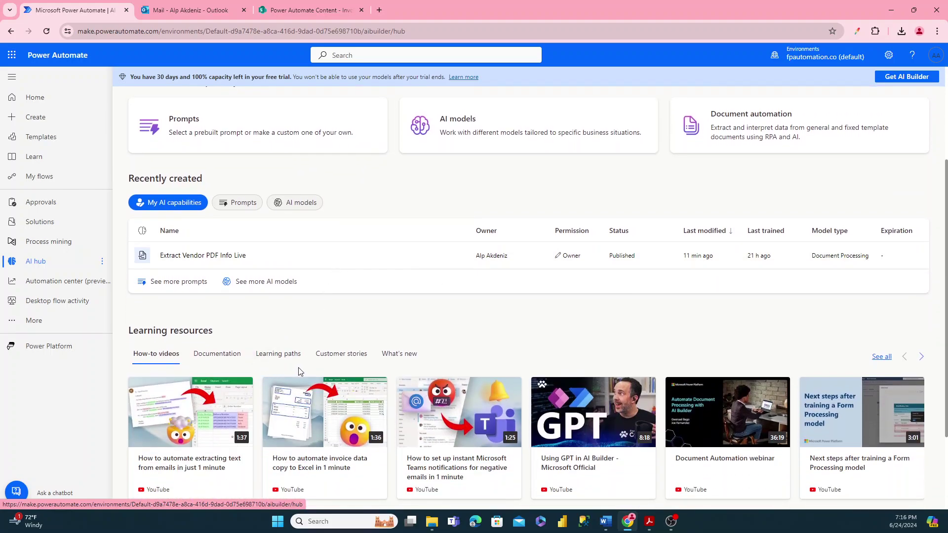
scroll(464, 351, "up", 3)
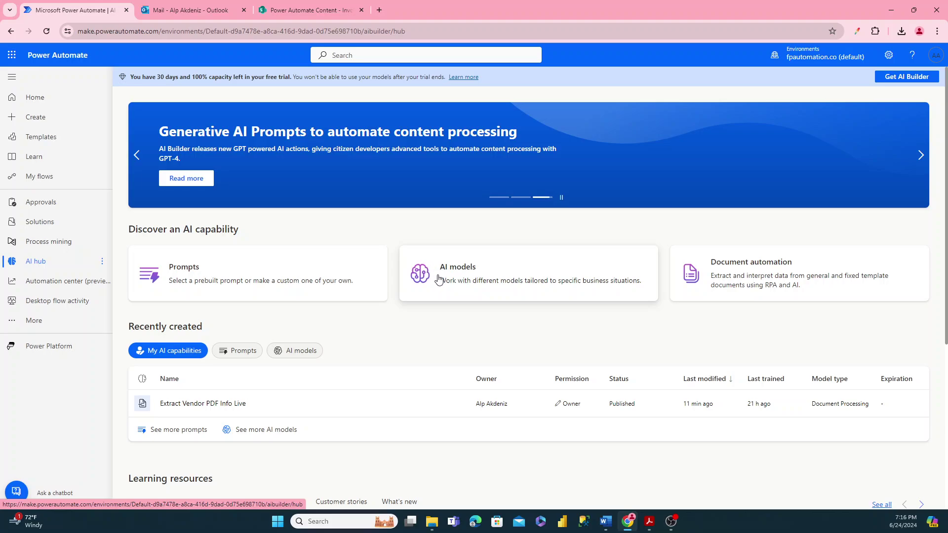
left_click(438, 279)
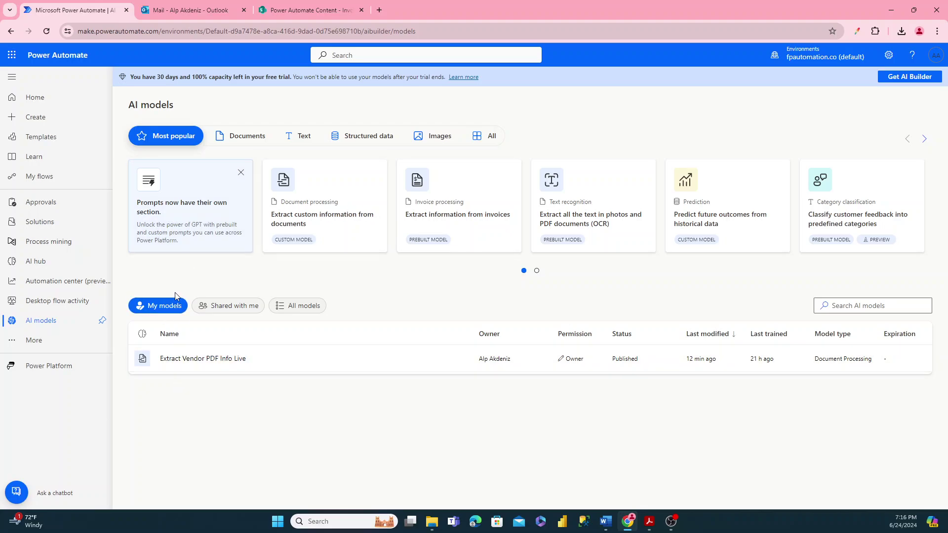
left_click(218, 306)
left_click(277, 306)
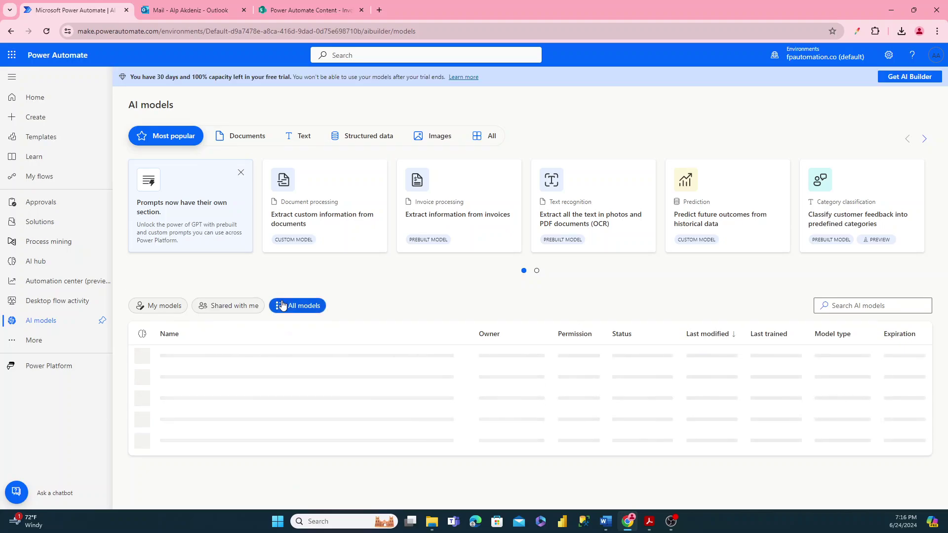
left_click(165, 306)
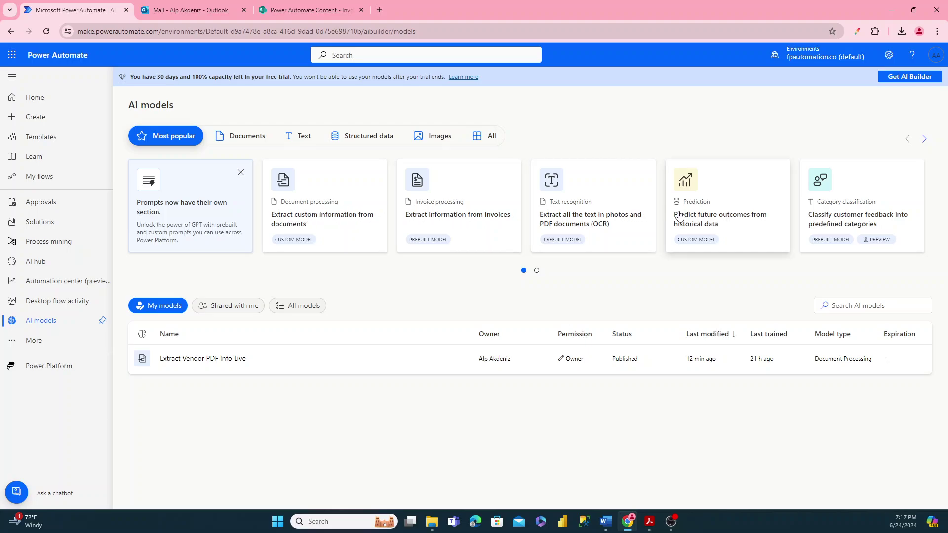
left_click(249, 144)
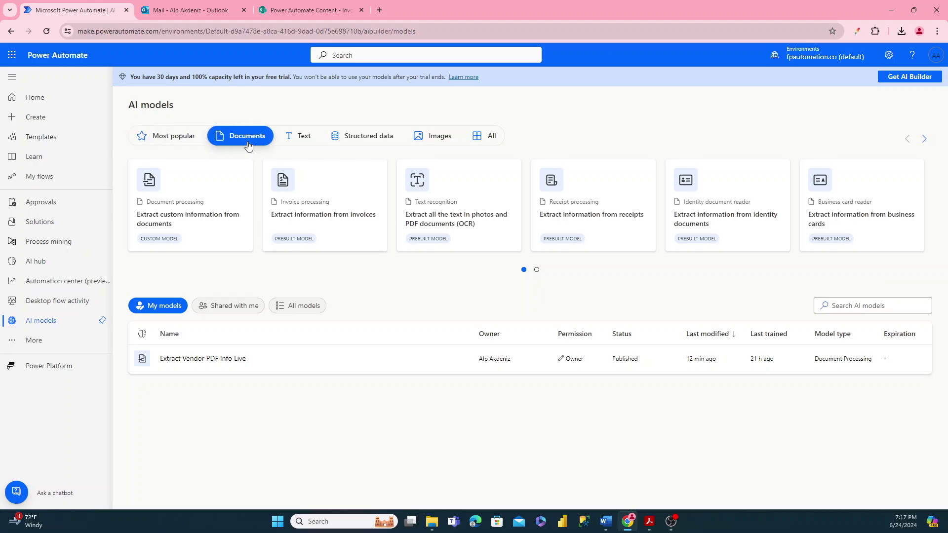
left_click(296, 141)
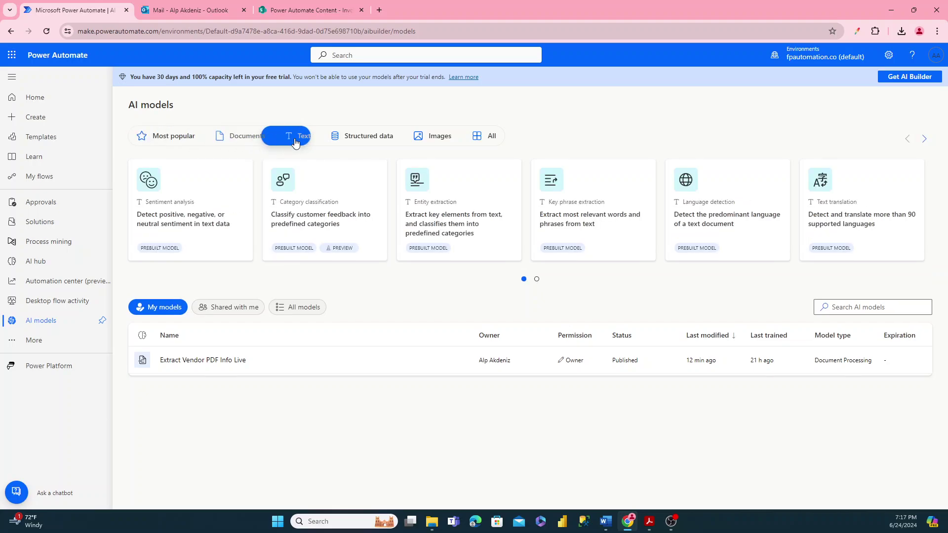
left_click(363, 142)
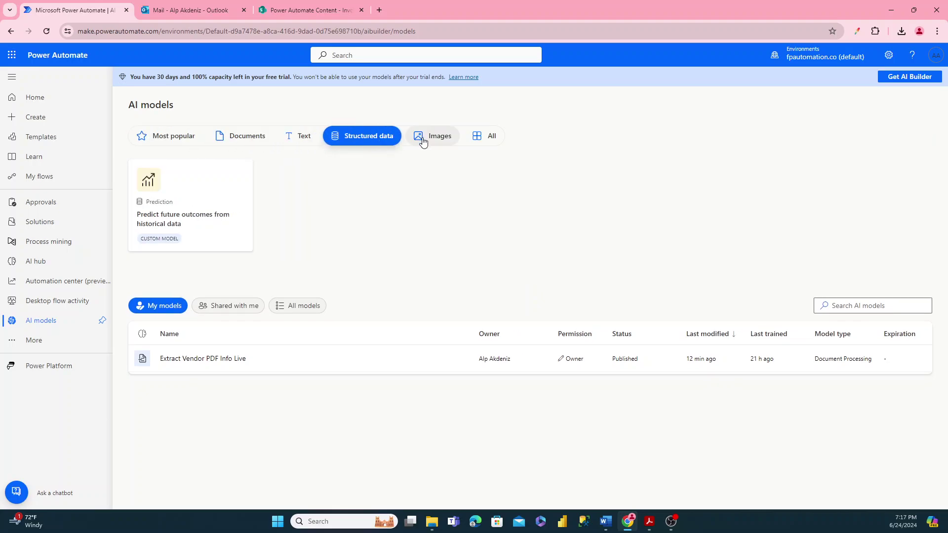
left_click(422, 138)
left_click(482, 142)
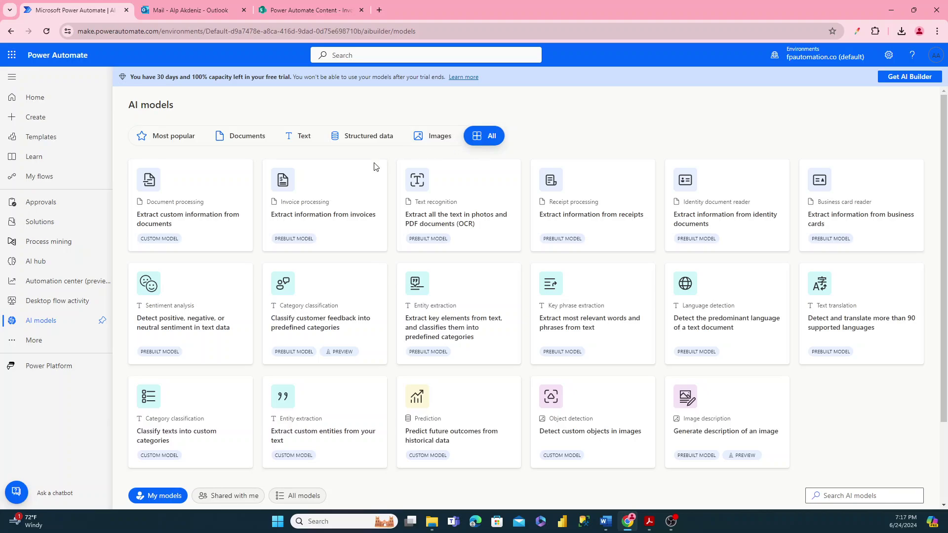
scroll(370, 290, "down", 3)
scroll(371, 292, "up", 3)
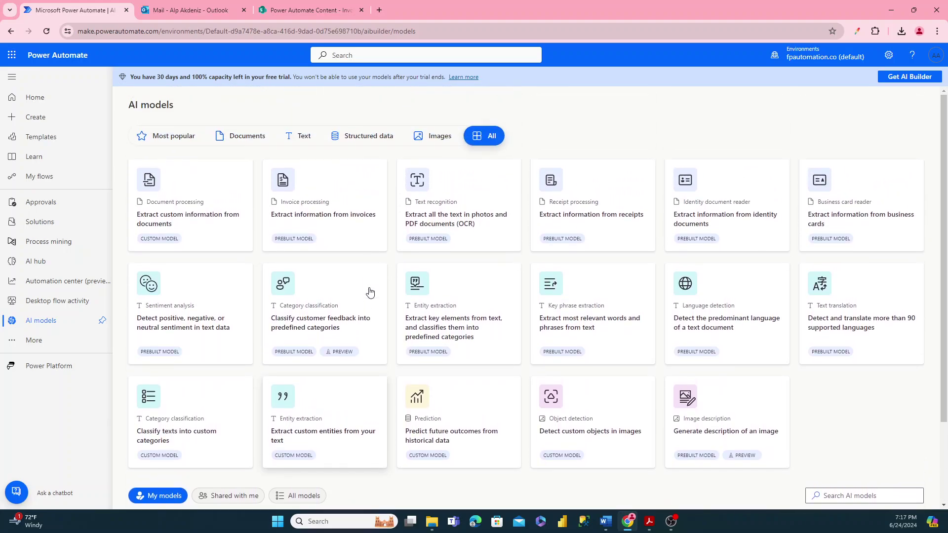
left_click(171, 136)
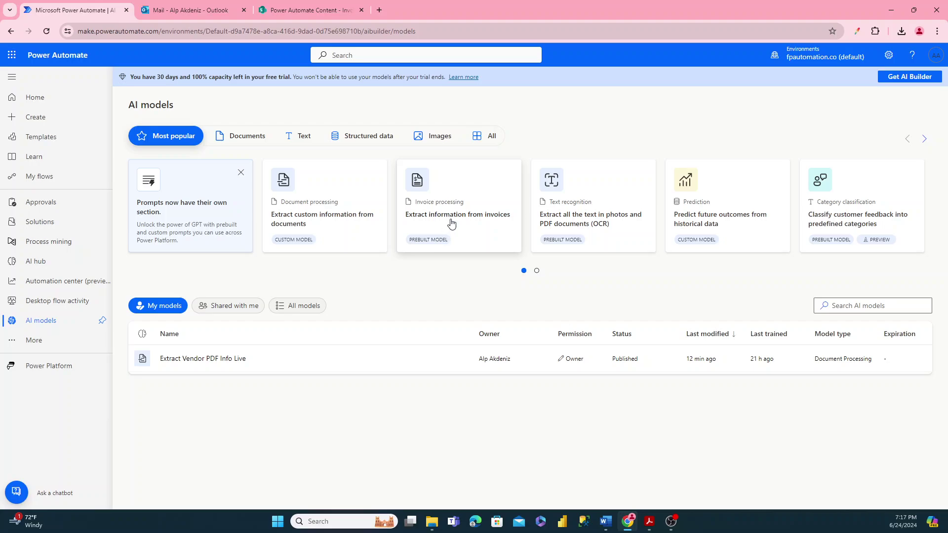
- Preview the prebuilt Extract information from invoices model, then bring up the invoice 102 PDF in Acrobat
left_click(450, 221)
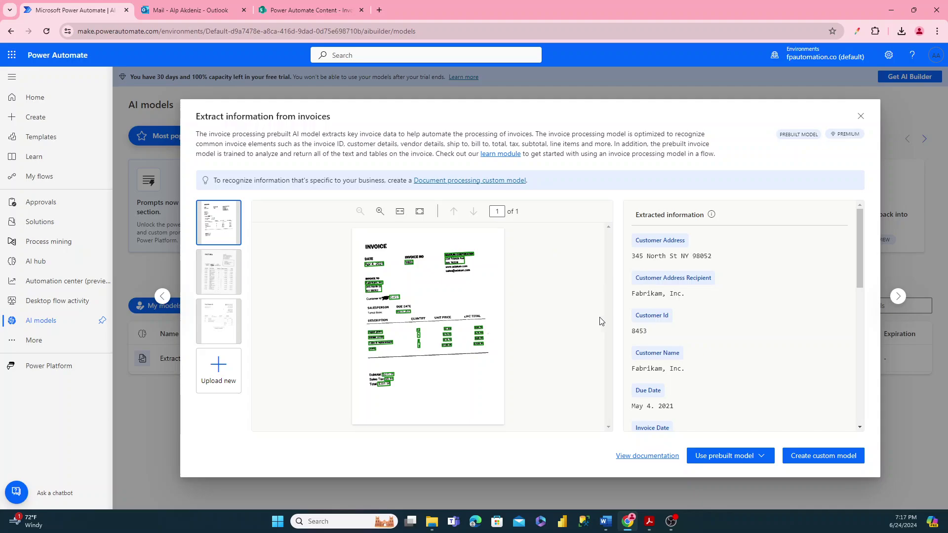
mouse_move(652, 525)
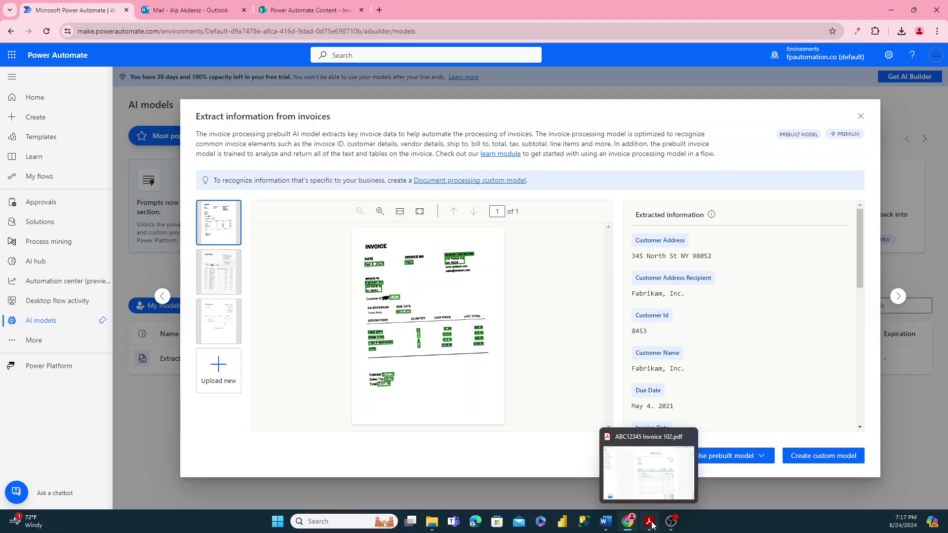
left_click(652, 524)
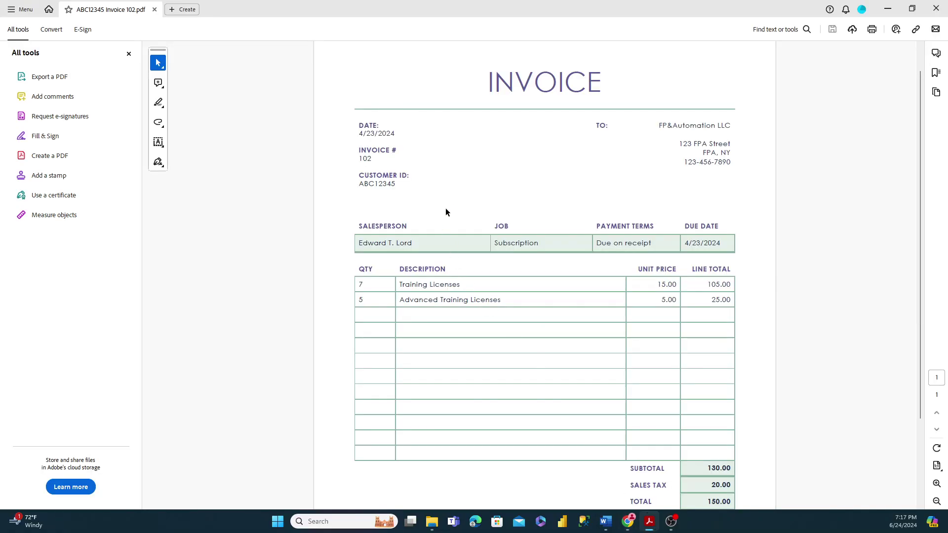
scroll(453, 203, "down", 3)
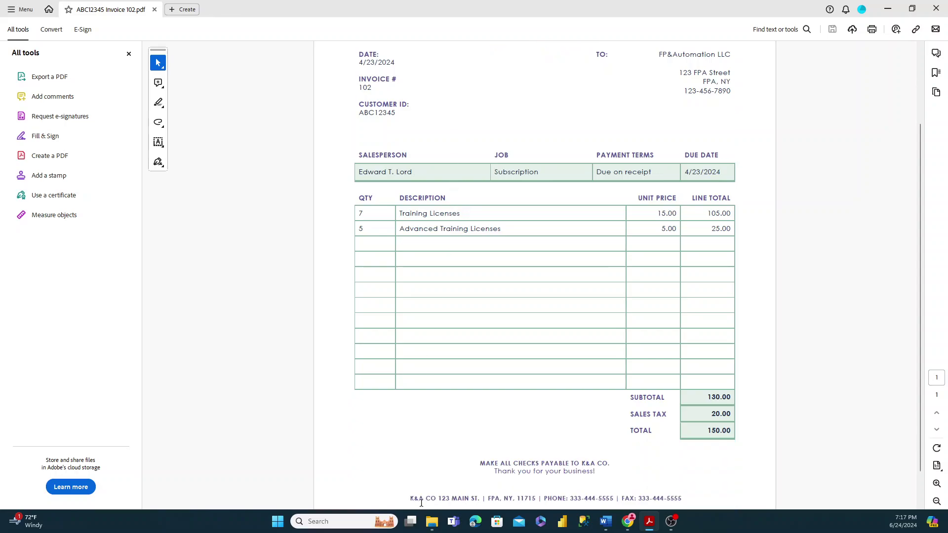
left_click_drag(412, 502, 433, 502)
left_click(439, 464)
scroll(440, 452, "up", 2)
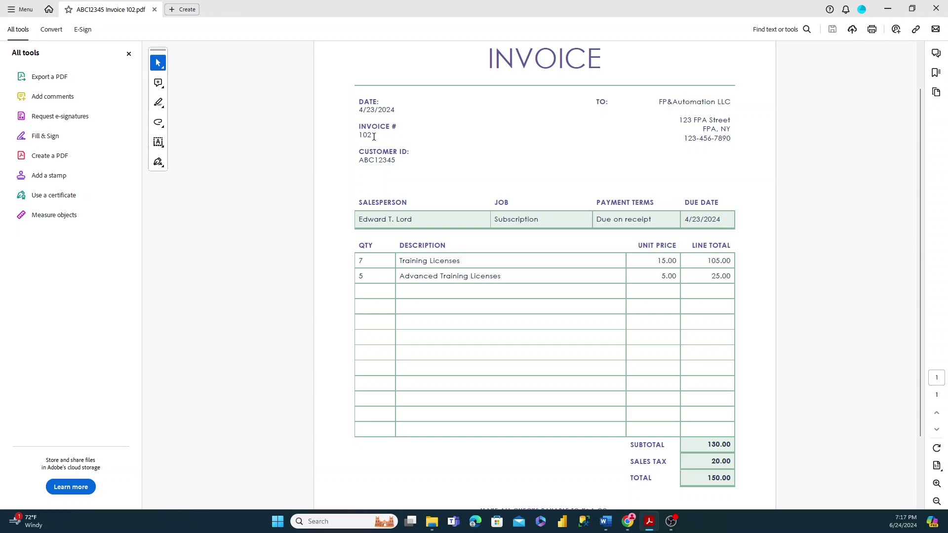
left_click_drag(373, 137, 356, 141)
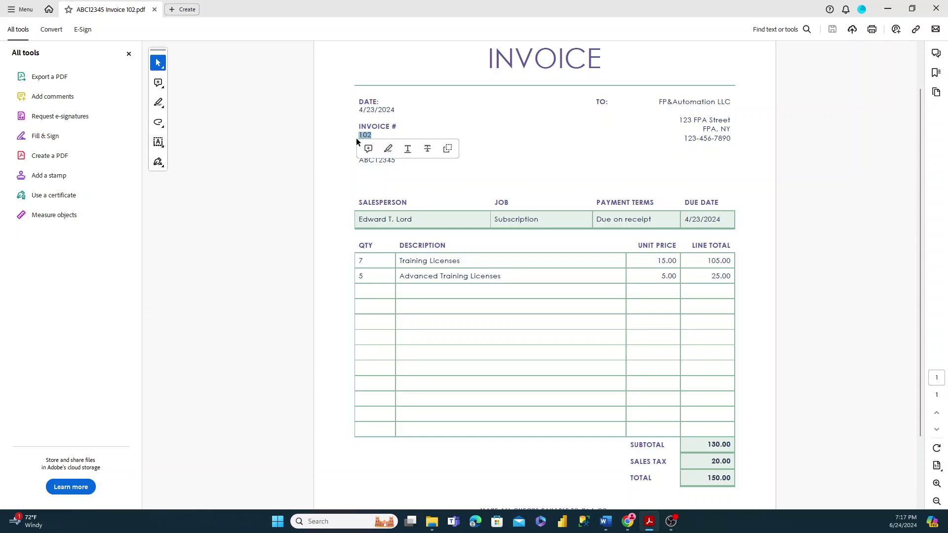
left_click_drag(686, 220, 724, 221)
left_click_drag(710, 480, 730, 478)
left_click_drag(732, 478, 708, 475)
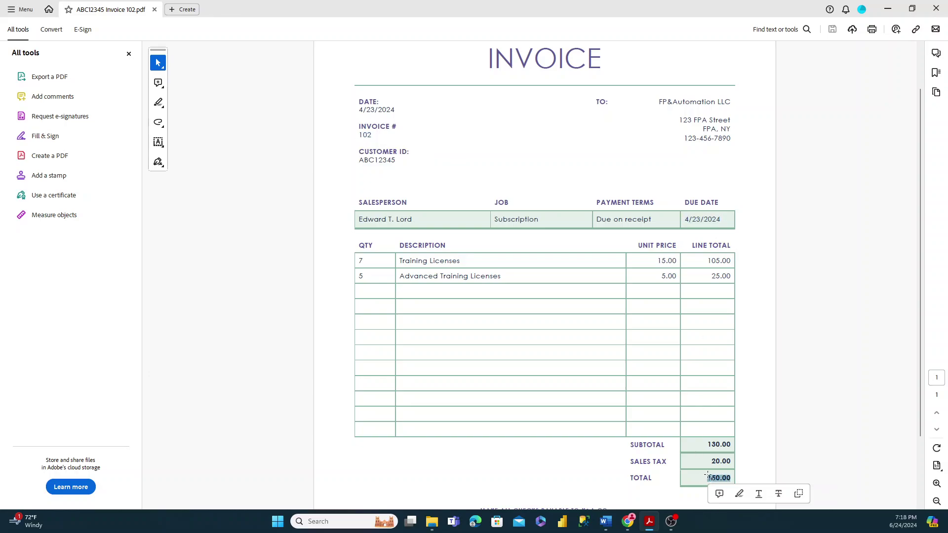
scroll(724, 416, "down", 2)
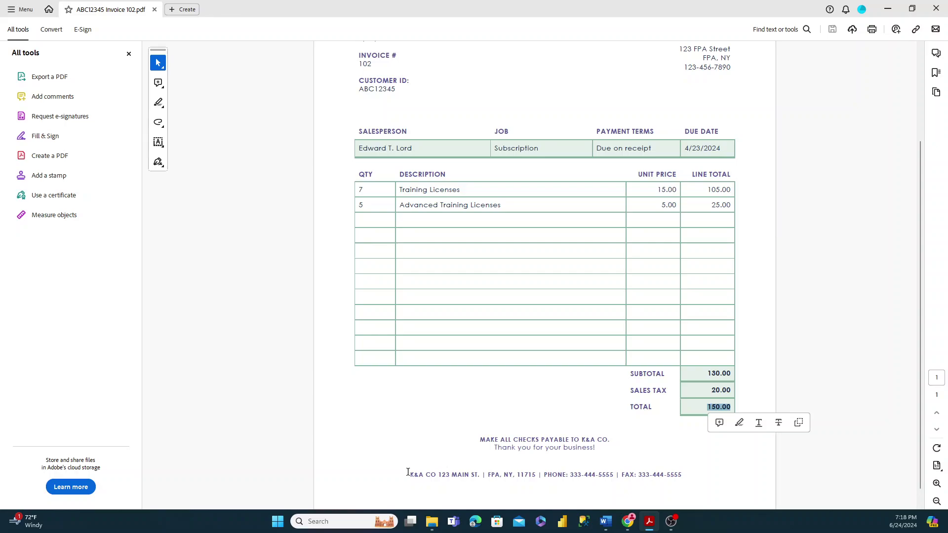
left_click_drag(408, 473, 439, 476)
left_click(471, 405)
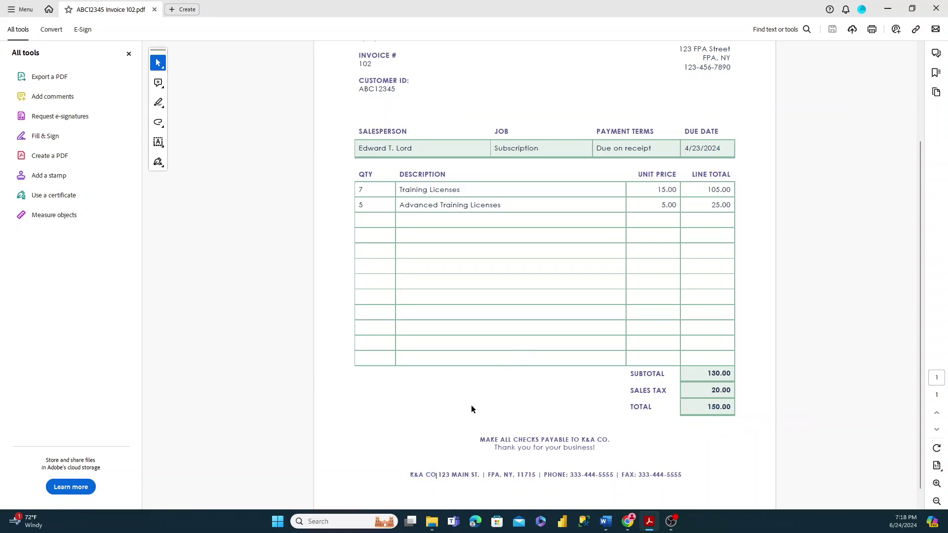
scroll(479, 395, "up", 1)
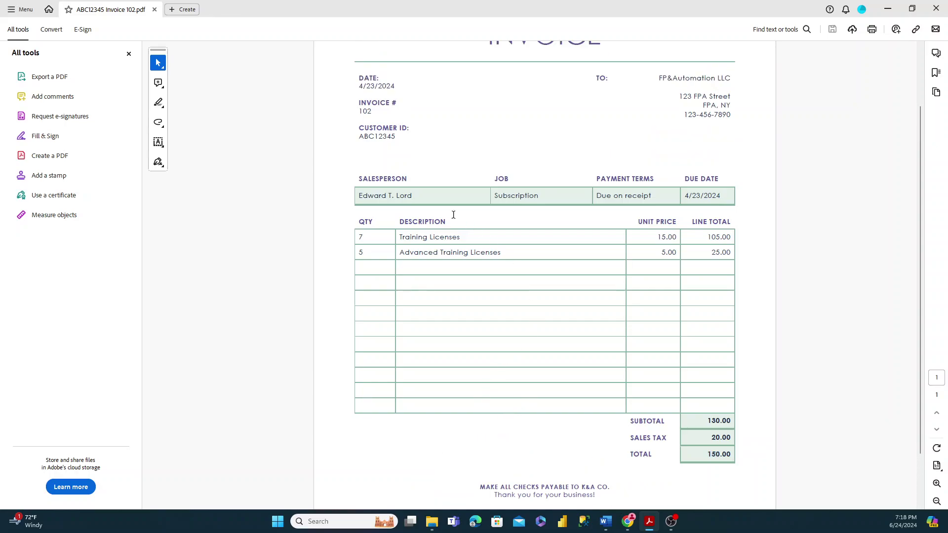
scroll(511, 222, "up", 1)
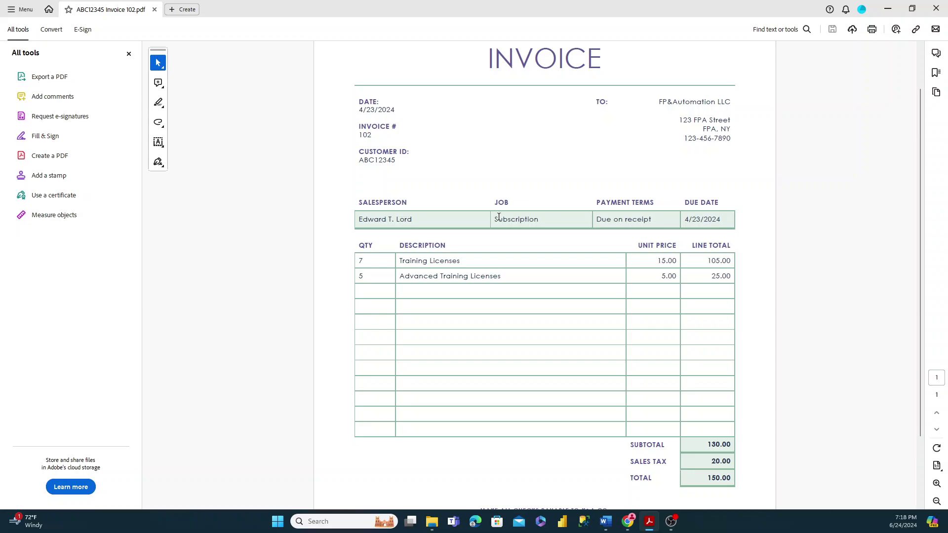
- Back in the invoice model preview, start a custom invoice model via Create custom model
left_click(627, 489)
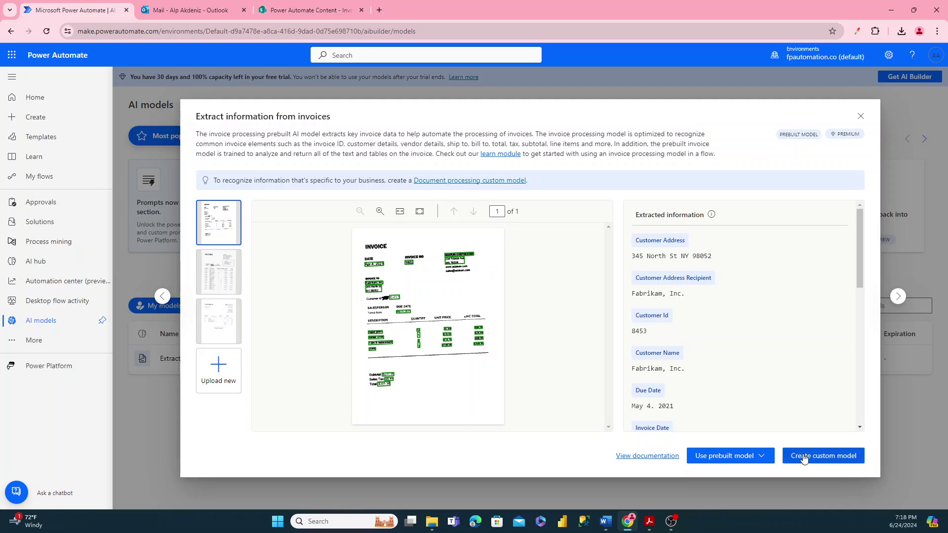
left_click(760, 457)
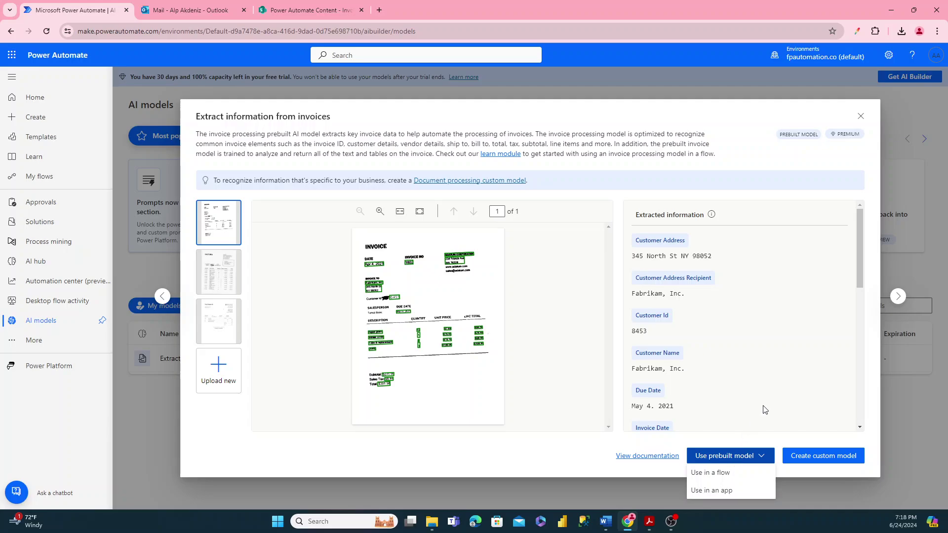
left_click(739, 456)
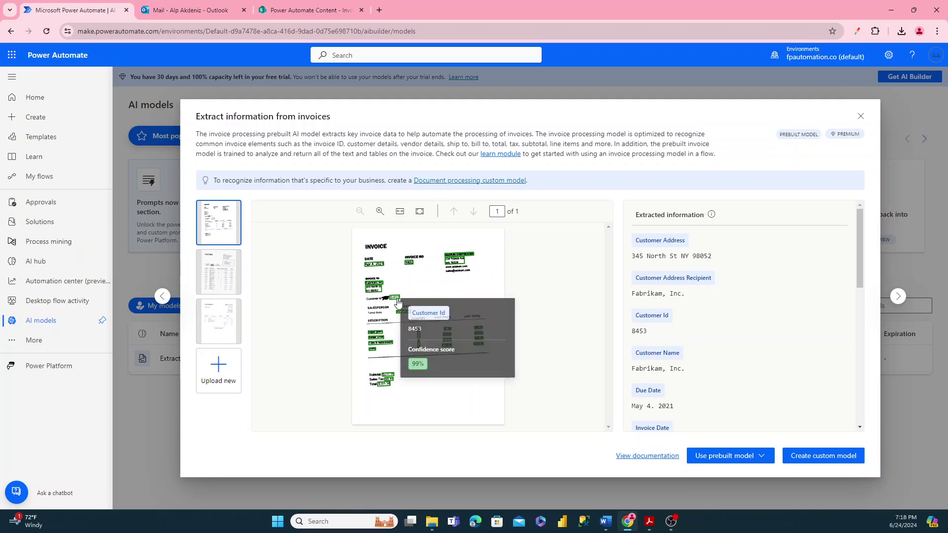
left_click(808, 460)
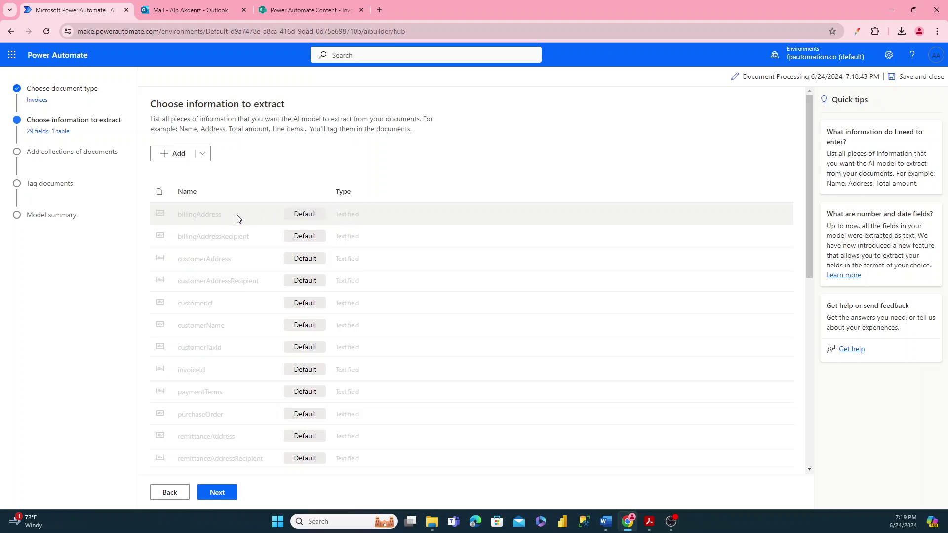
scroll(186, 229, "down", 4)
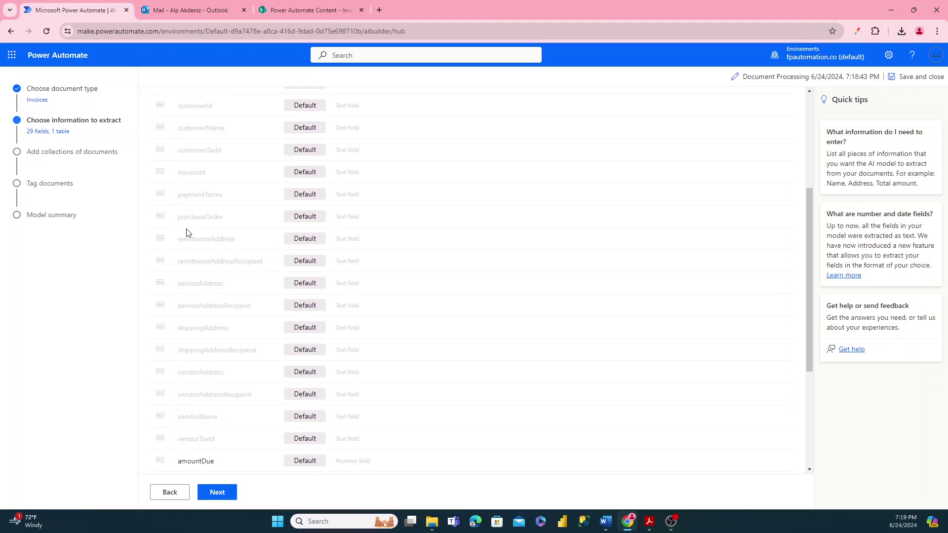
scroll(187, 232, "down", 4)
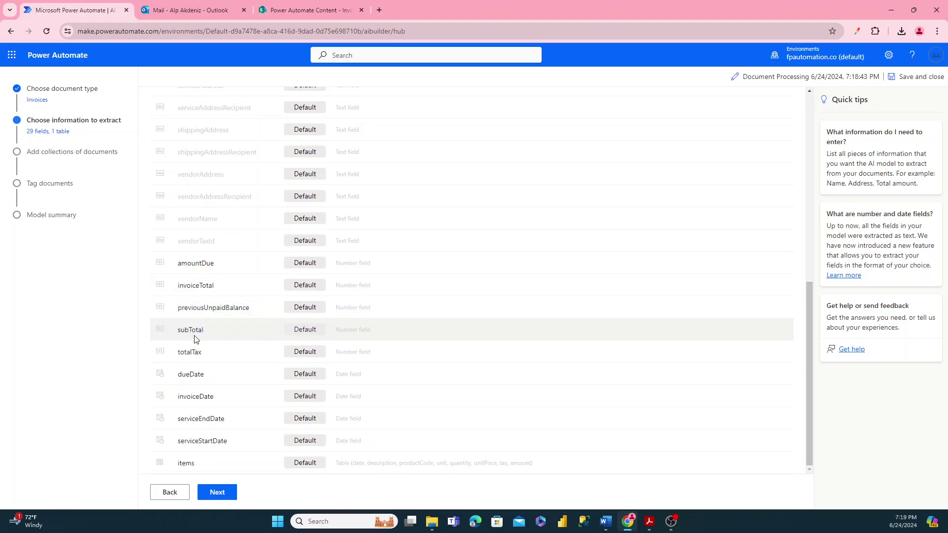
scroll(208, 298, "up", 8)
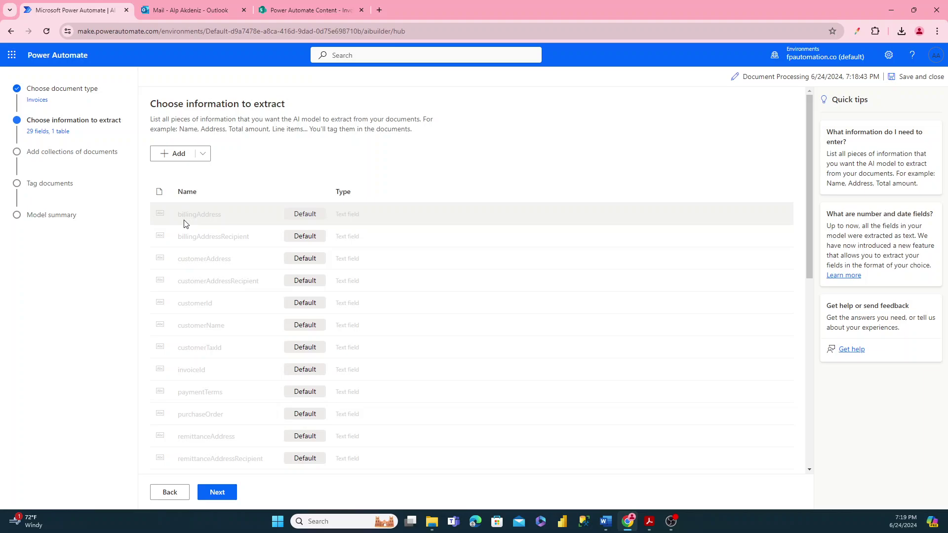
left_click(203, 154)
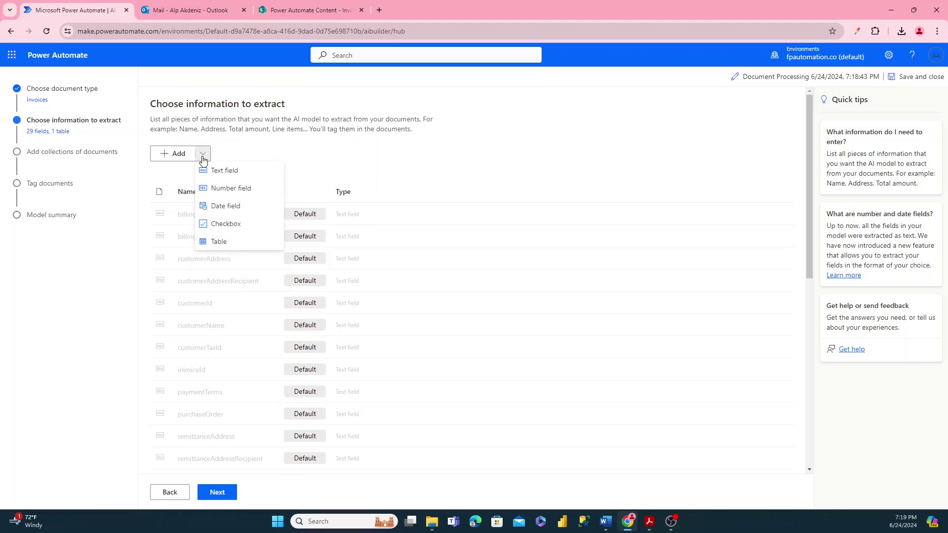
scroll(248, 195, "down", 7)
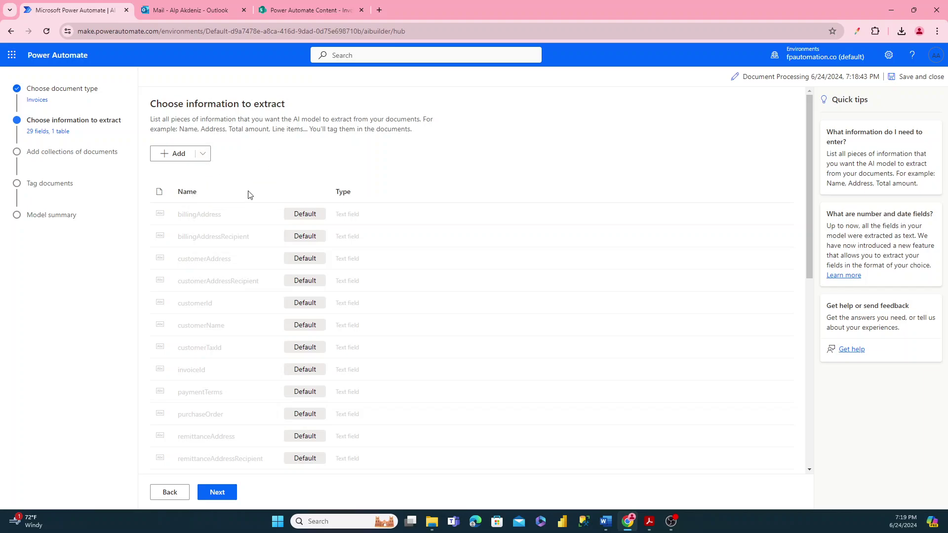
scroll(232, 266, "up", 7)
- Add text fields Vendor and Invoice Number to the invoice model
left_click(203, 154)
left_click(209, 172)
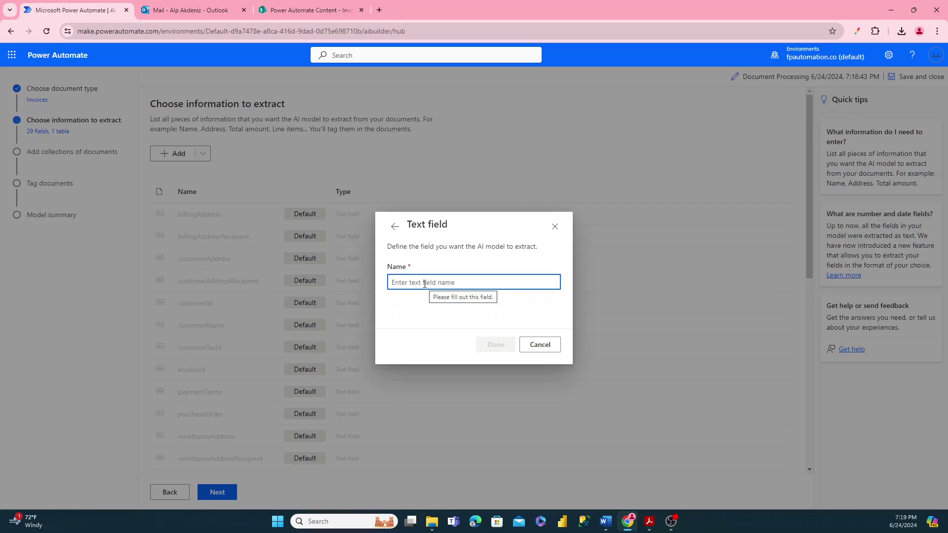
type("Vendor")
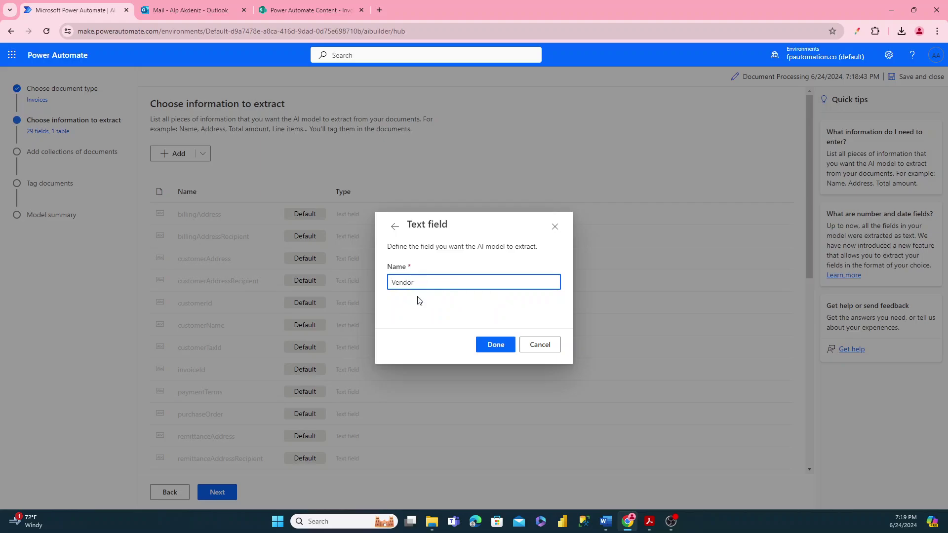
left_click(489, 344)
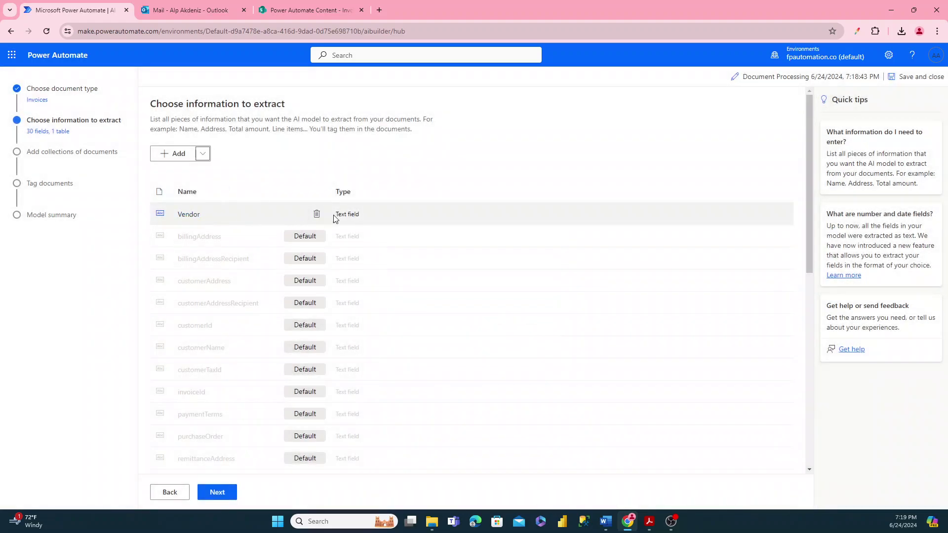
left_click(180, 157)
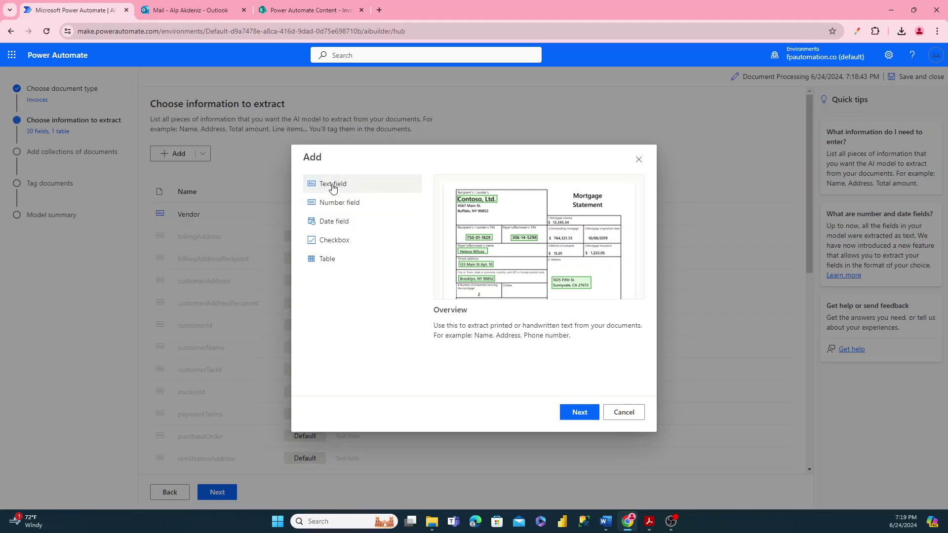
left_click(577, 413)
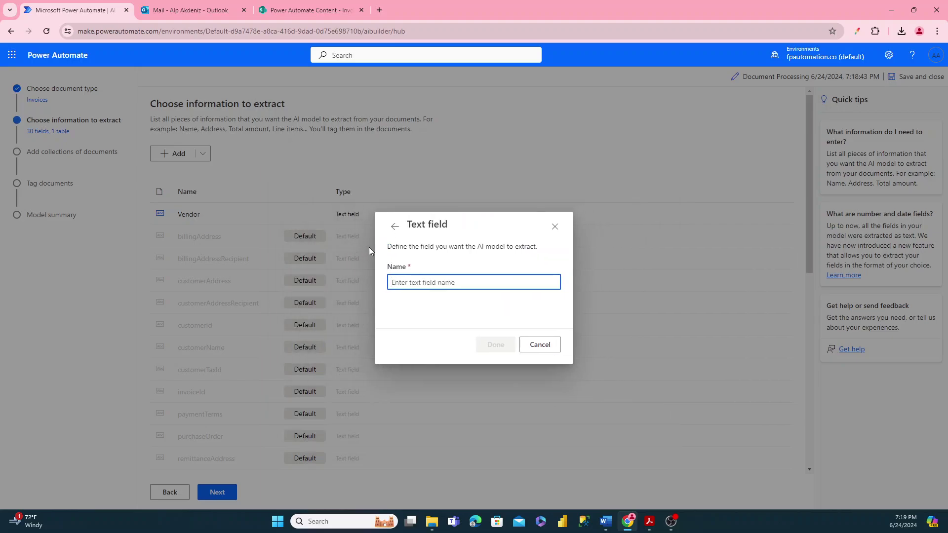
type("Invoice Number")
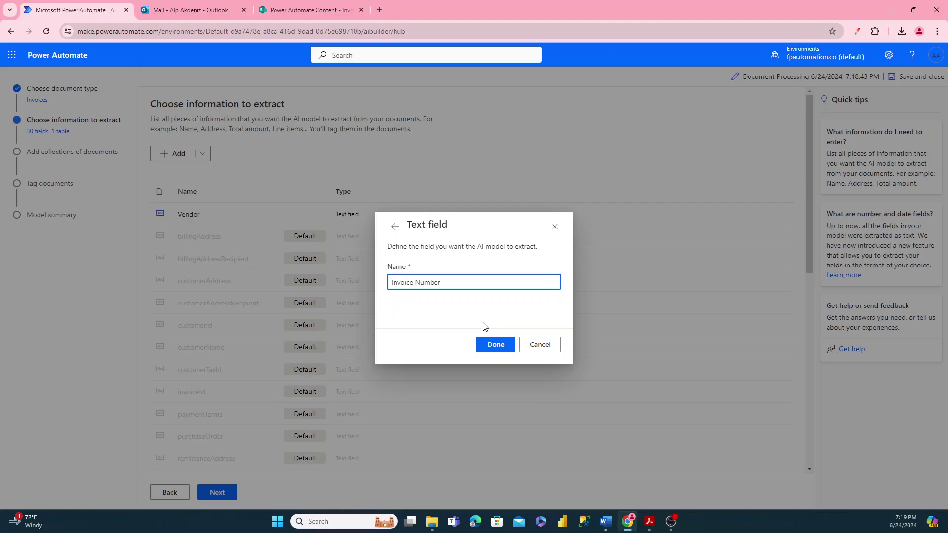
left_click(495, 345)
- Add a Due Date date field with Month, Day, Year format
left_click(177, 154)
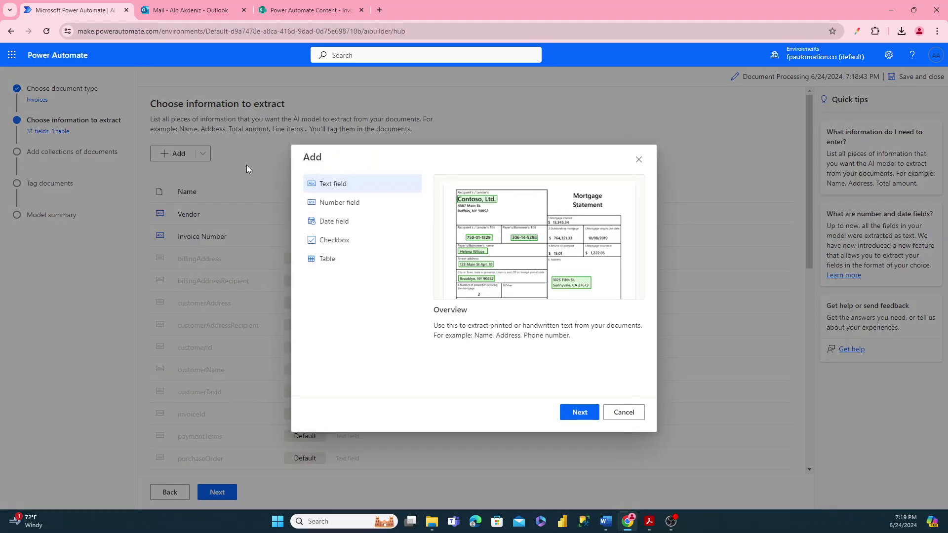
left_click(332, 222)
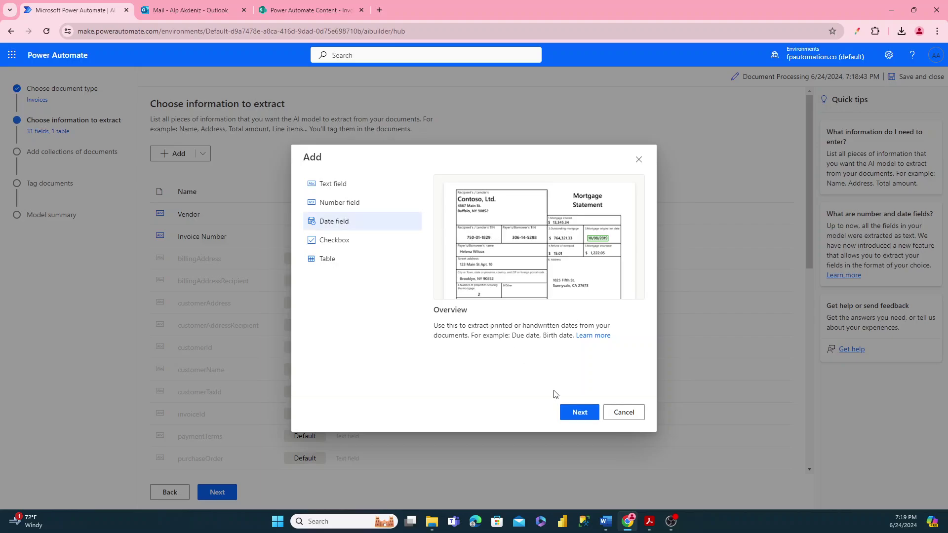
left_click(568, 413)
left_click(423, 308)
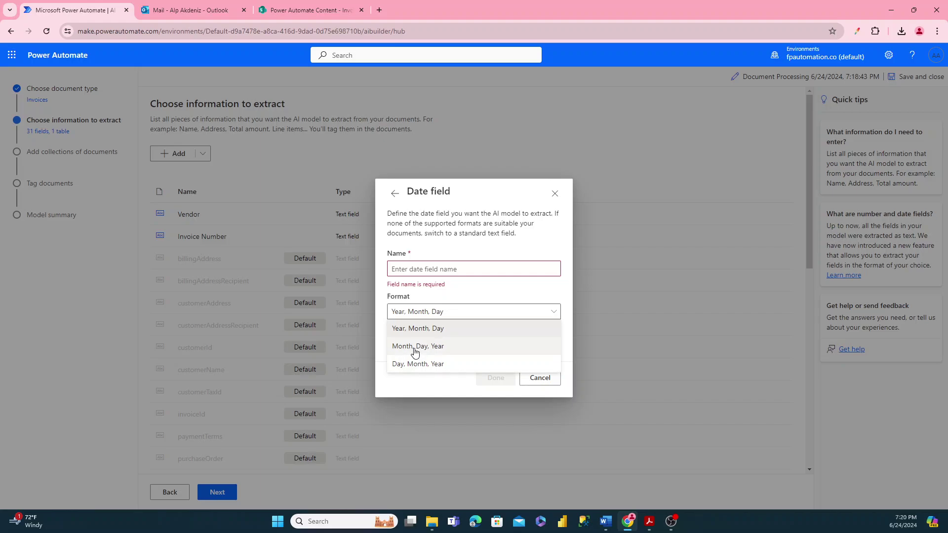
left_click(414, 347)
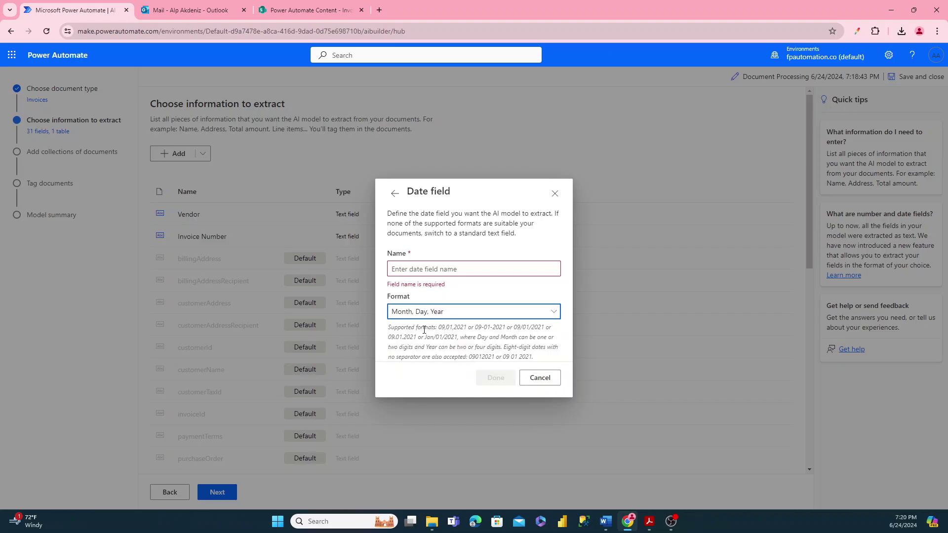
left_click(428, 270)
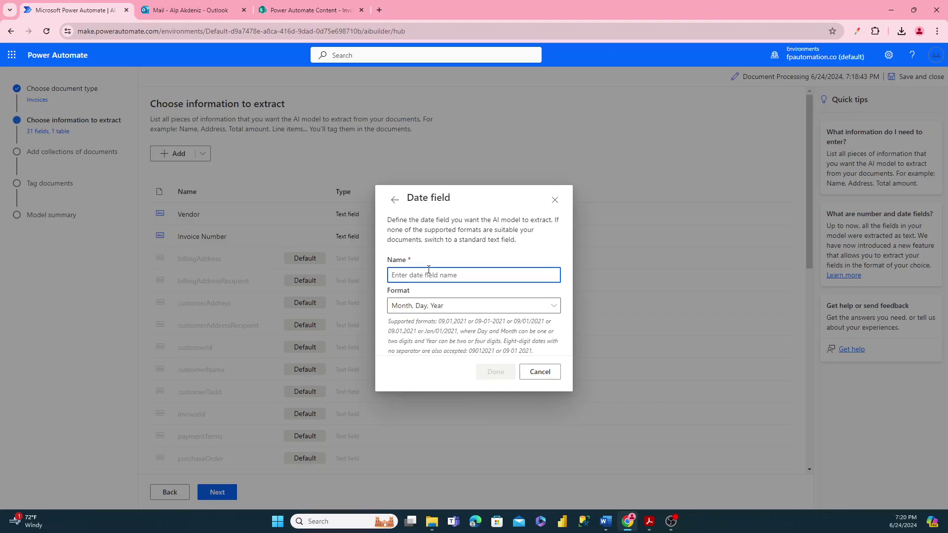
type("Due Date")
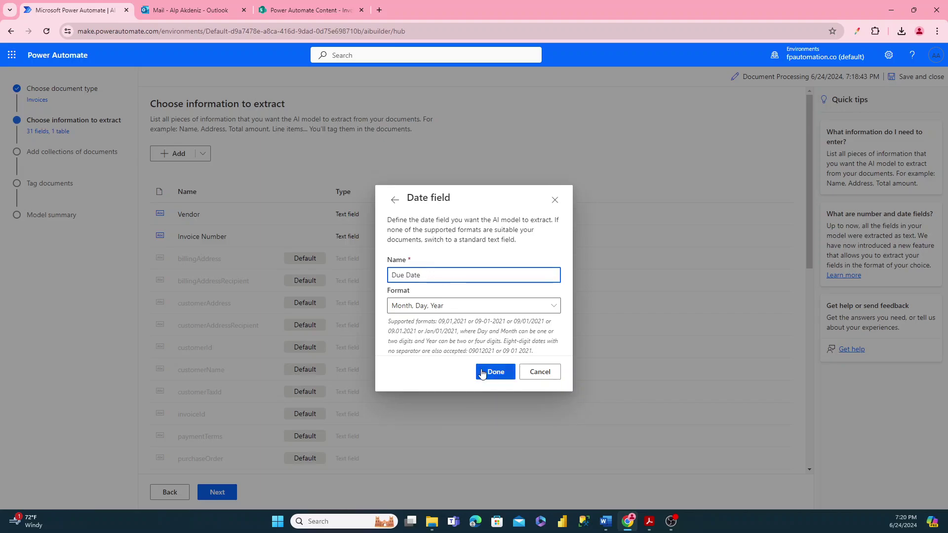
left_click(489, 371)
- Add an Amount Due number field using dot as the decimal separator
scroll(328, 307, "down", 1)
scroll(329, 308, "down", 8)
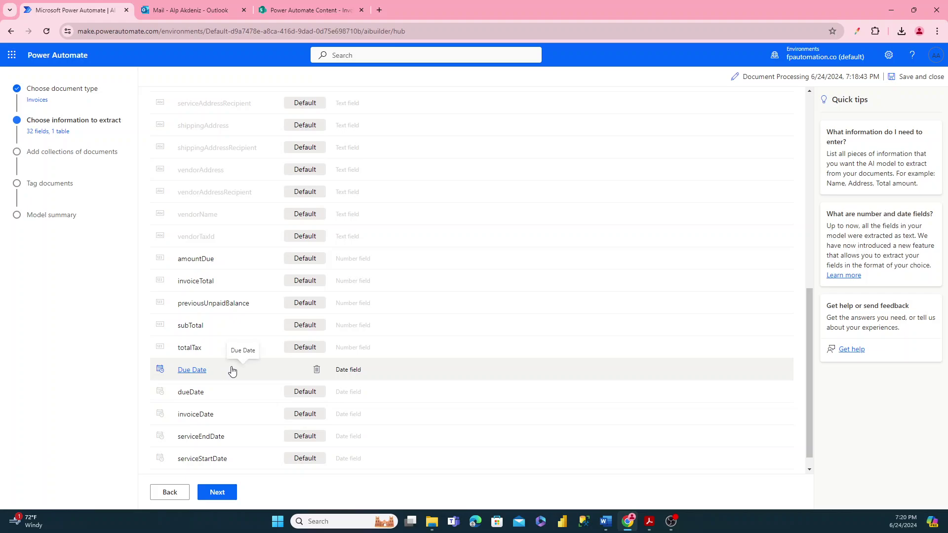
scroll(230, 371, "up", 10)
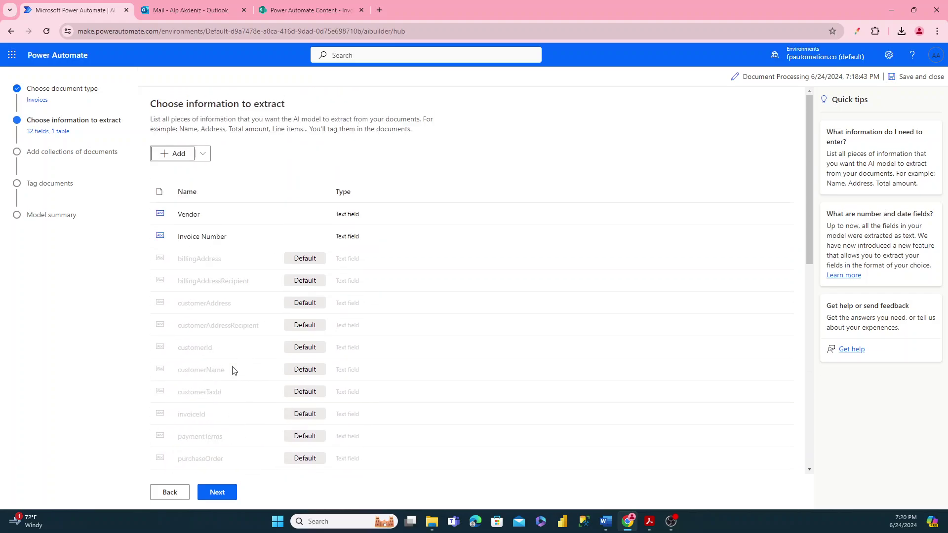
left_click(179, 154)
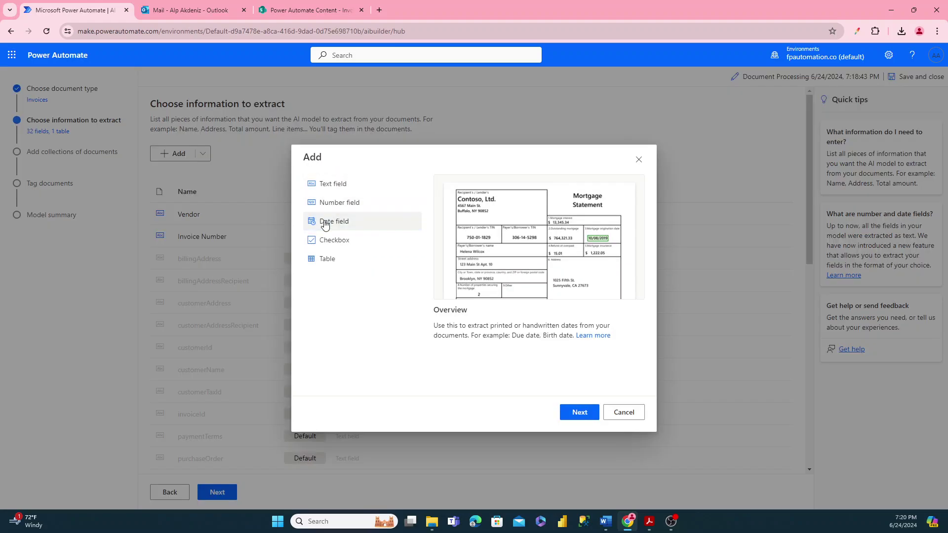
left_click(329, 206)
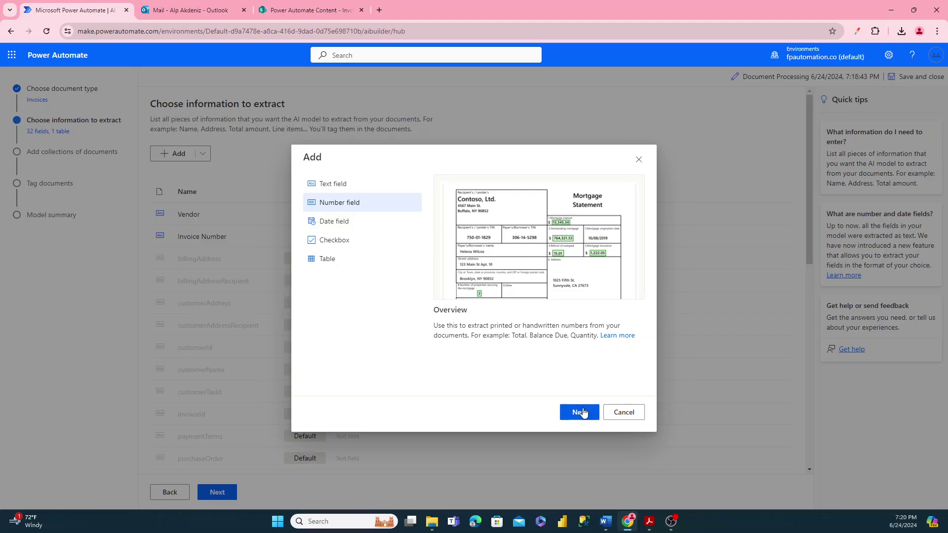
left_click(579, 412)
type("Amount Due")
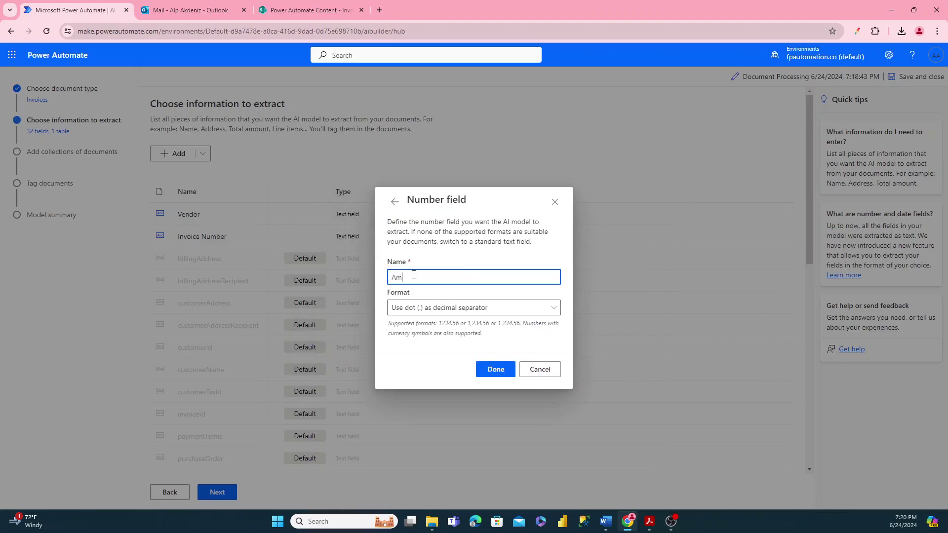
left_click(398, 307)
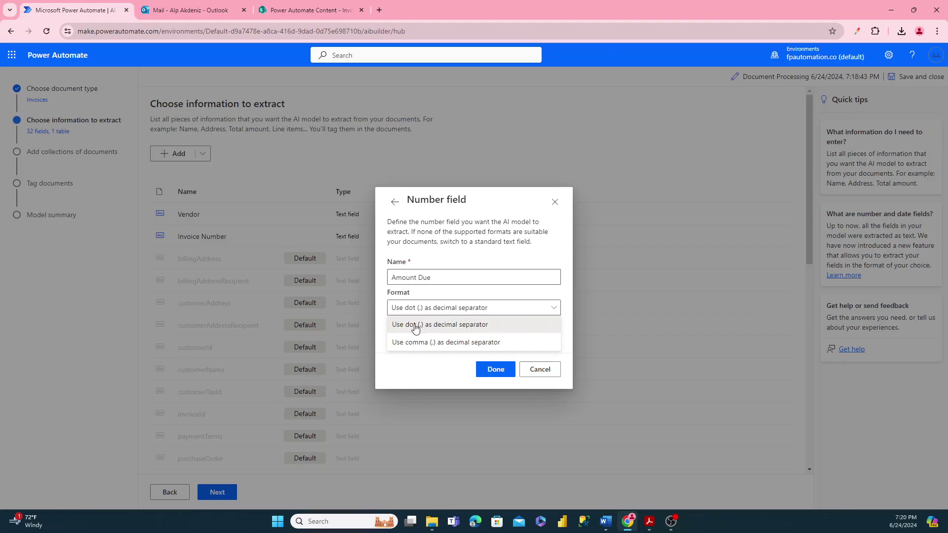
left_click(416, 327)
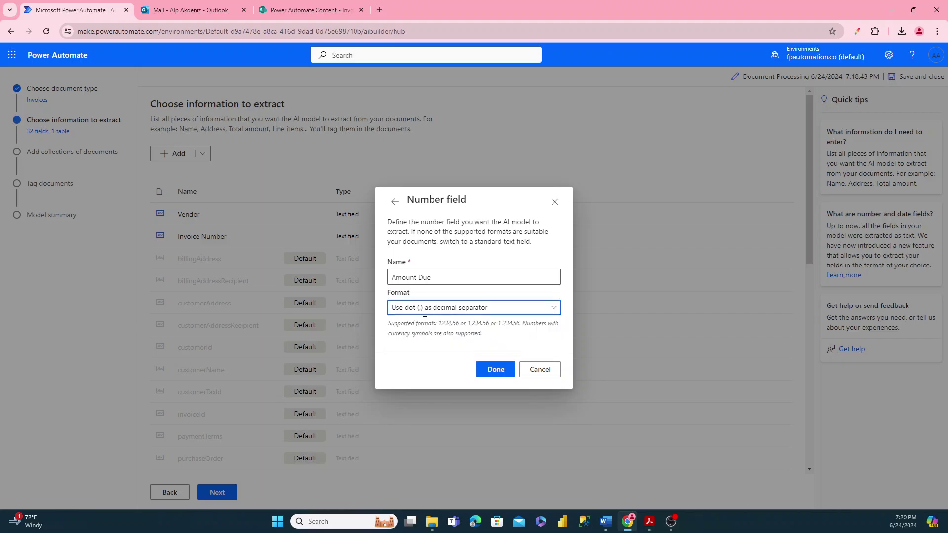
left_click(494, 370)
scroll(356, 301, "down", 10)
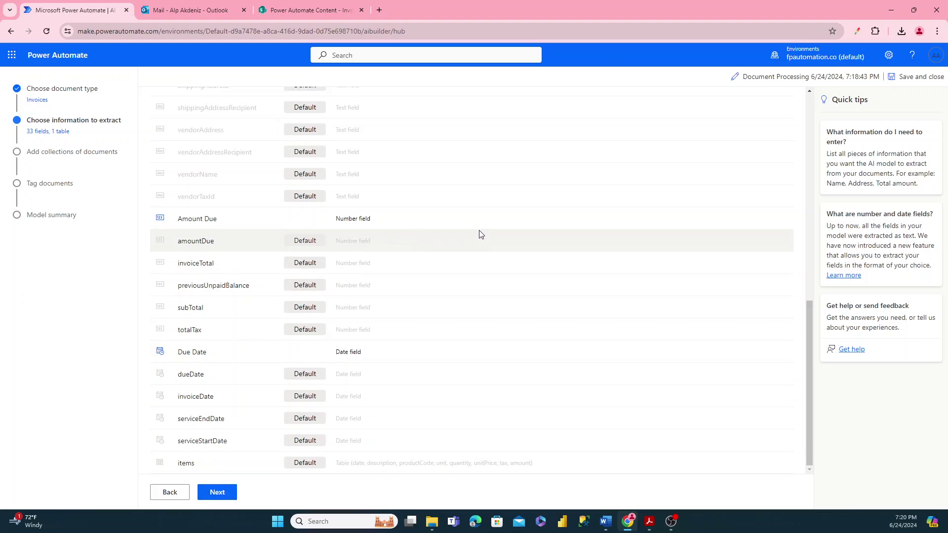
- Save the chosen fields and advance to the Add collections of documents step
left_click(218, 494)
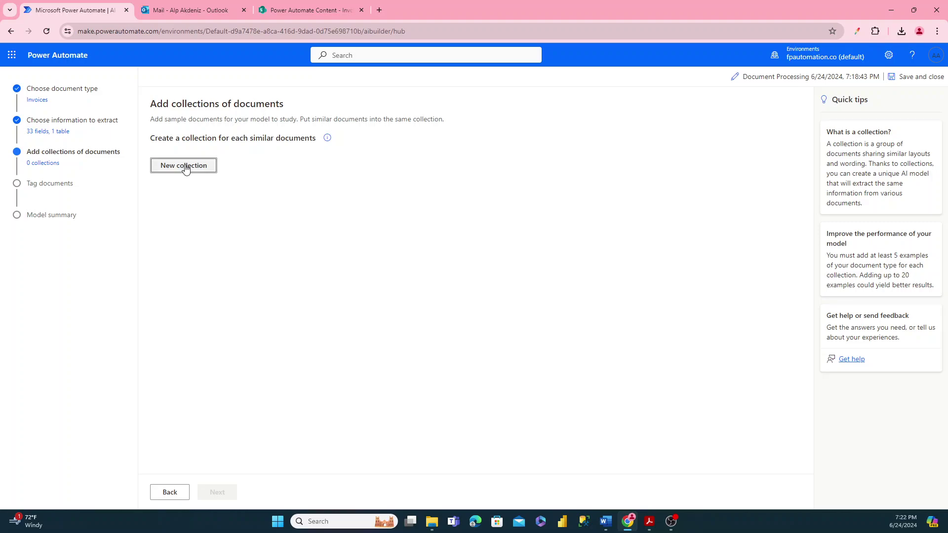
- Create Collection 1, open it, and review the accepted .JPG/.PNG/.PDF types and size limit
left_click(185, 169)
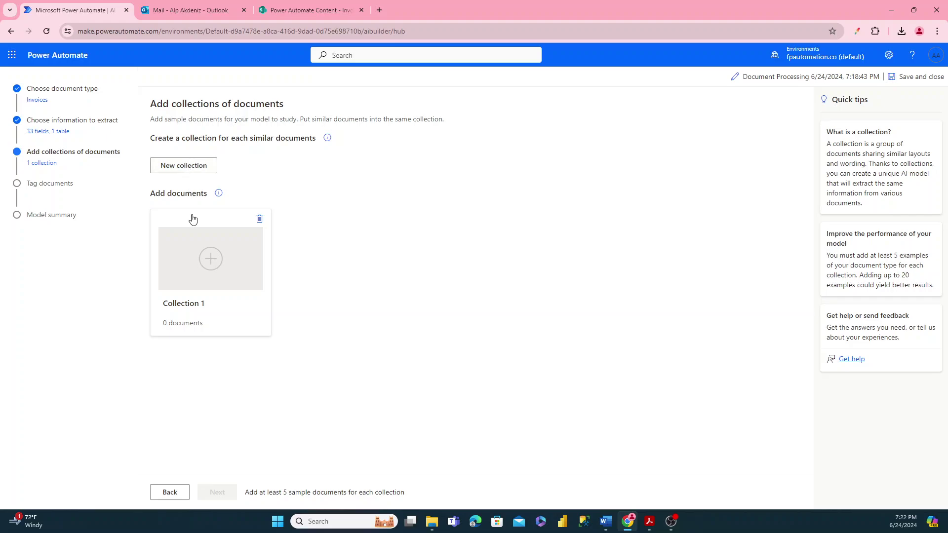
left_click(205, 261)
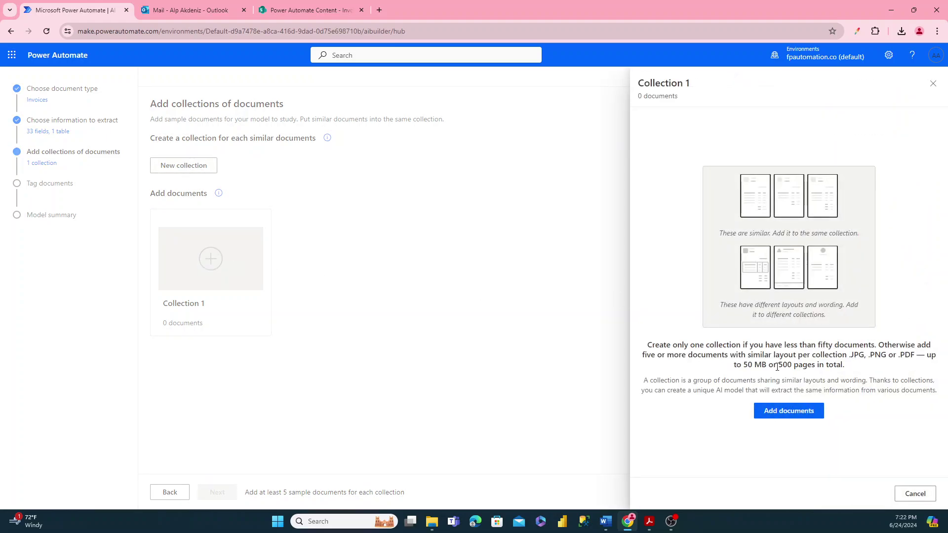
left_click_drag(850, 358, 915, 353)
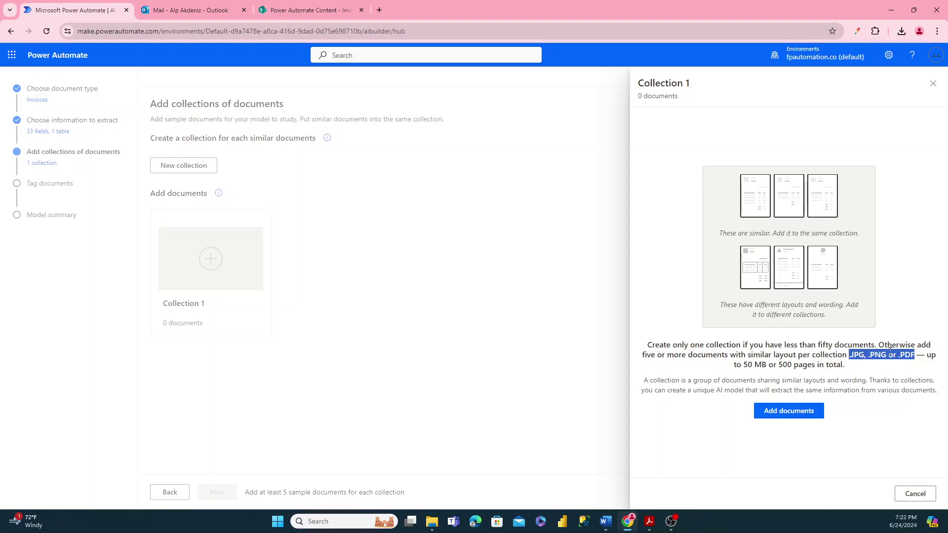
left_click_drag(744, 366, 793, 364)
left_click(775, 363)
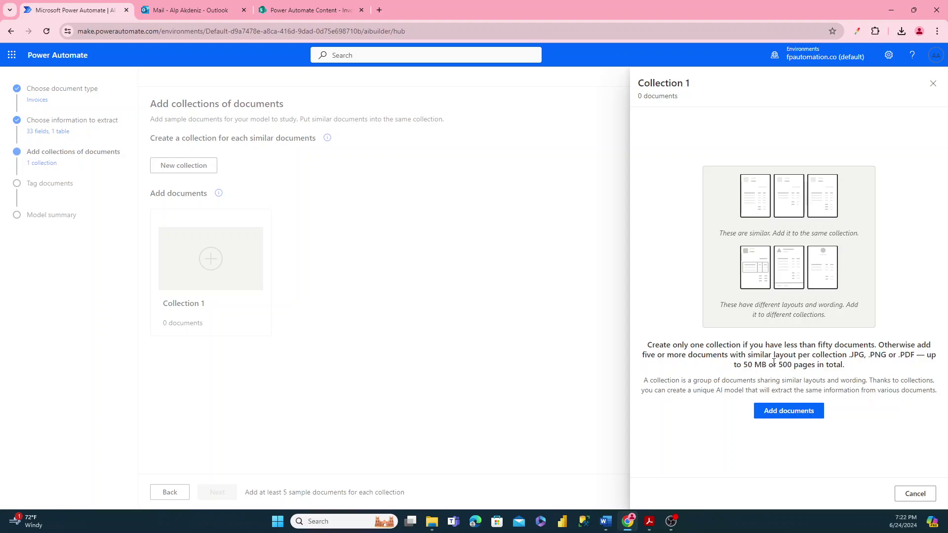
- Upload the five invoice PDFs, 100 through 104, from this computer into Collection 1
left_click(784, 413)
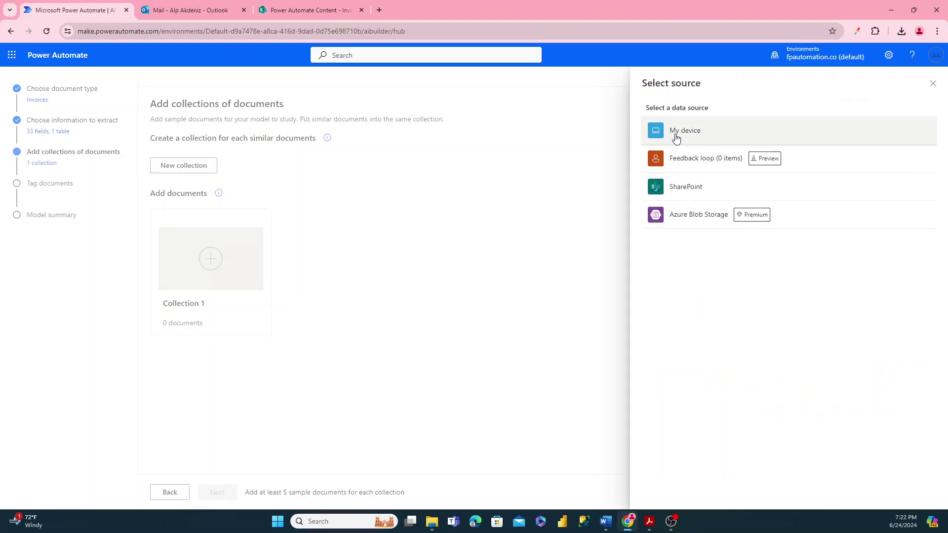
left_click(676, 139)
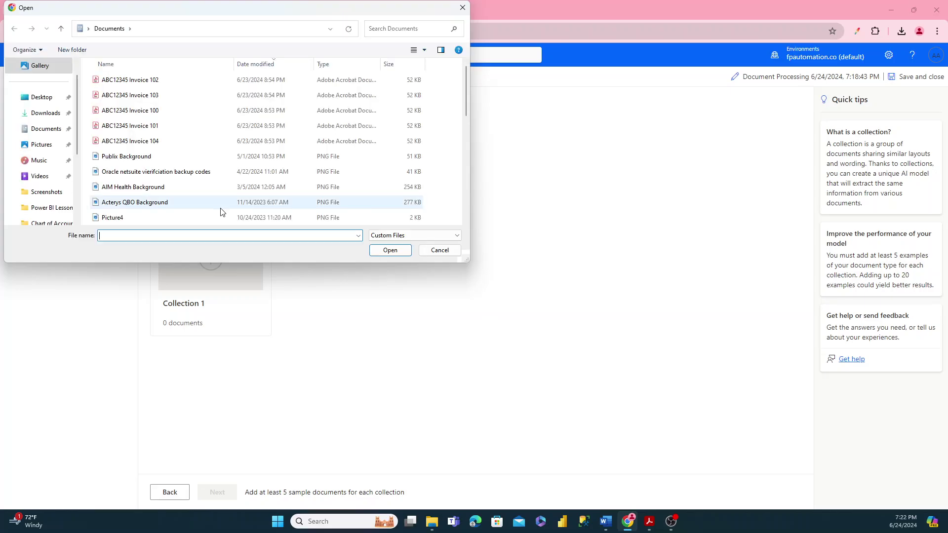
left_click(115, 81)
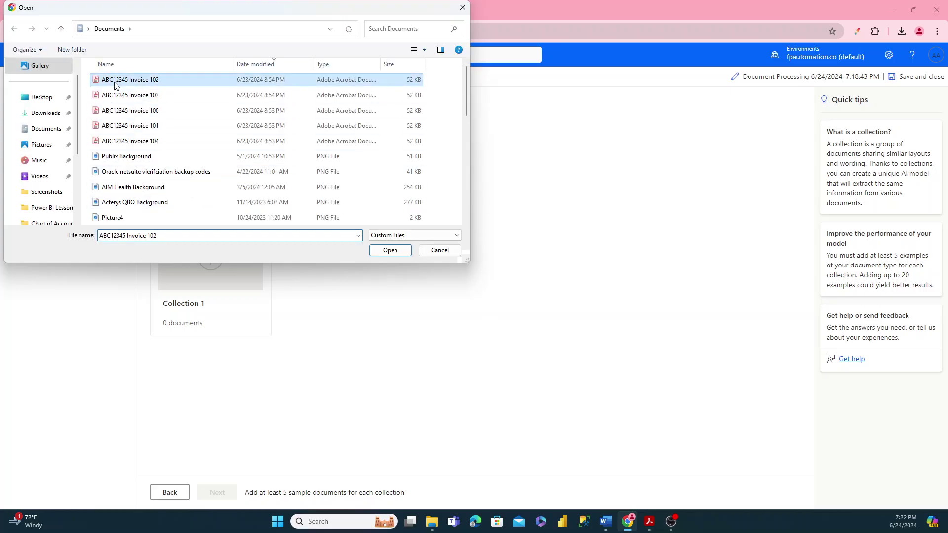
left_click(132, 141, "shift")
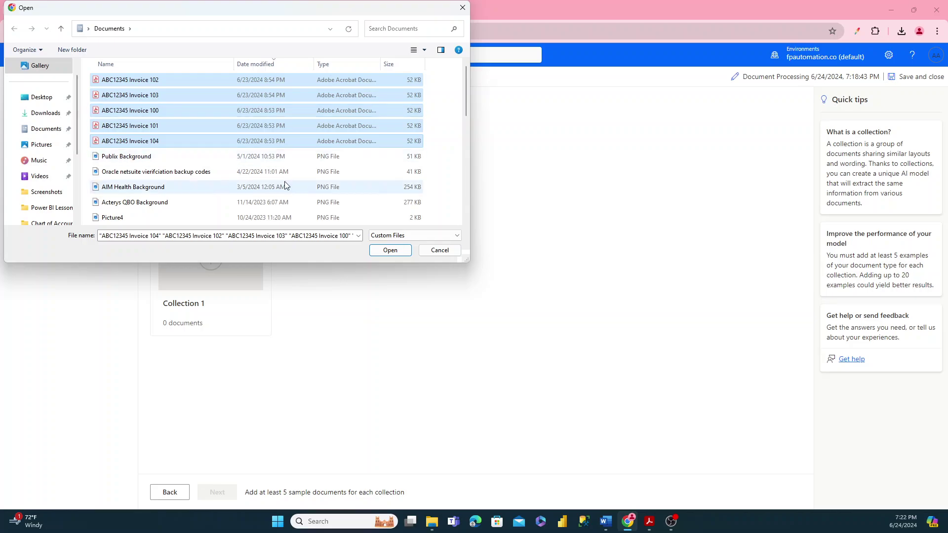
left_click(386, 252)
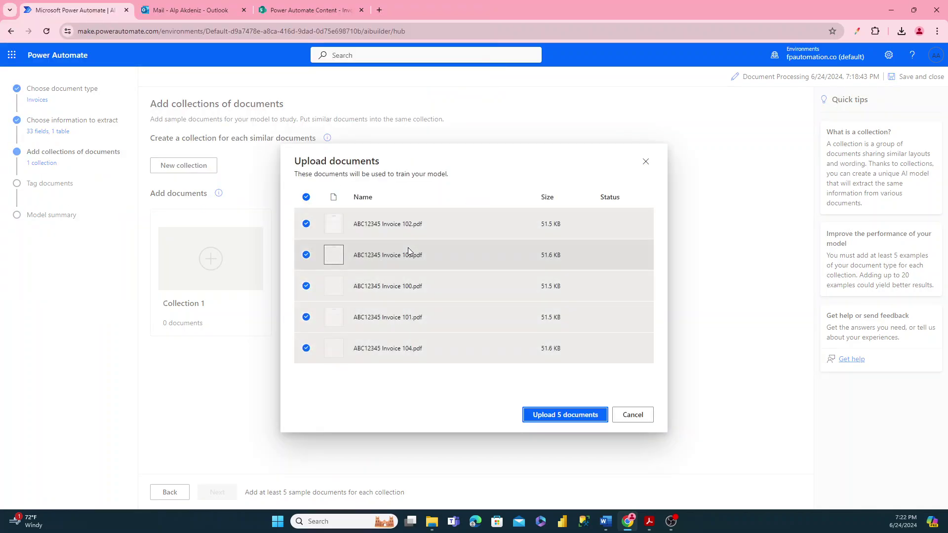
left_click(548, 417)
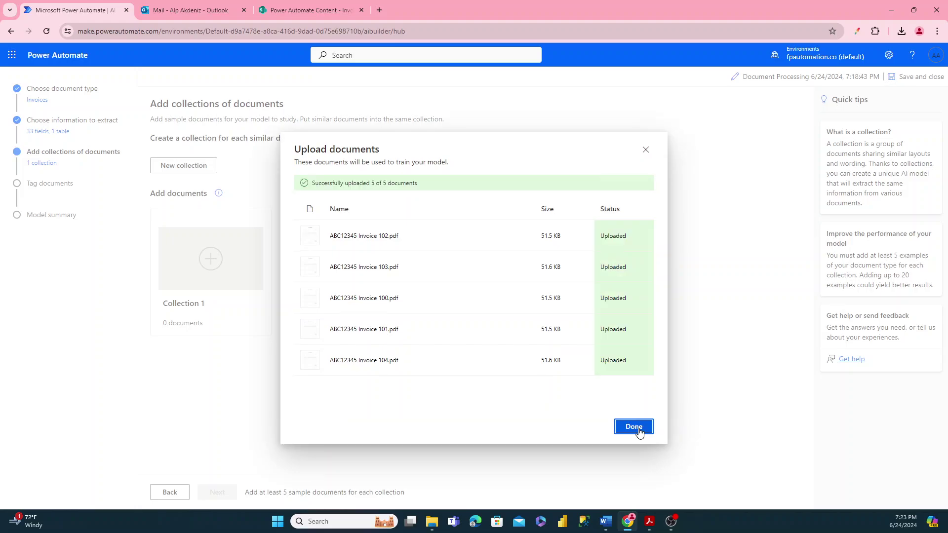
left_click(634, 427)
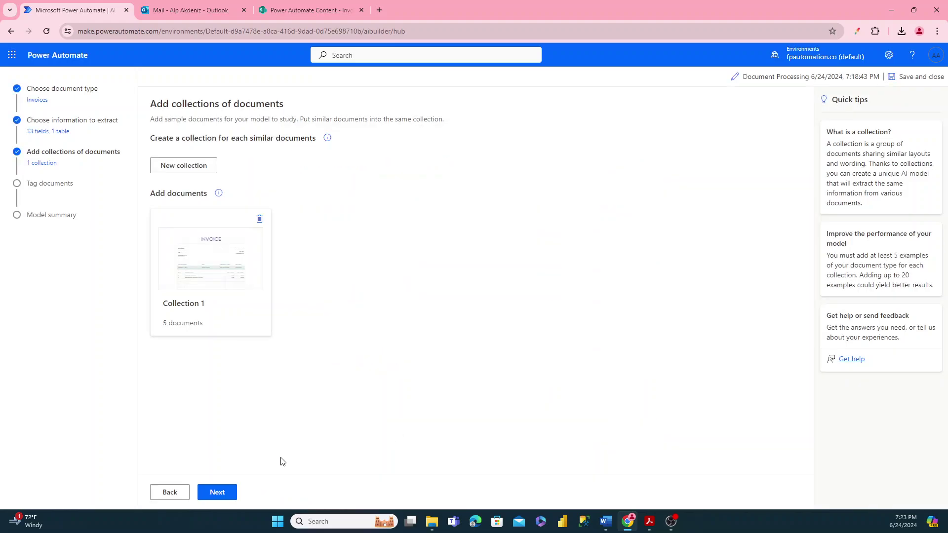
- Go to tagging and mark customerAddress, customerAddressRecipient, customerId and invoiceId as not available
left_click(217, 492)
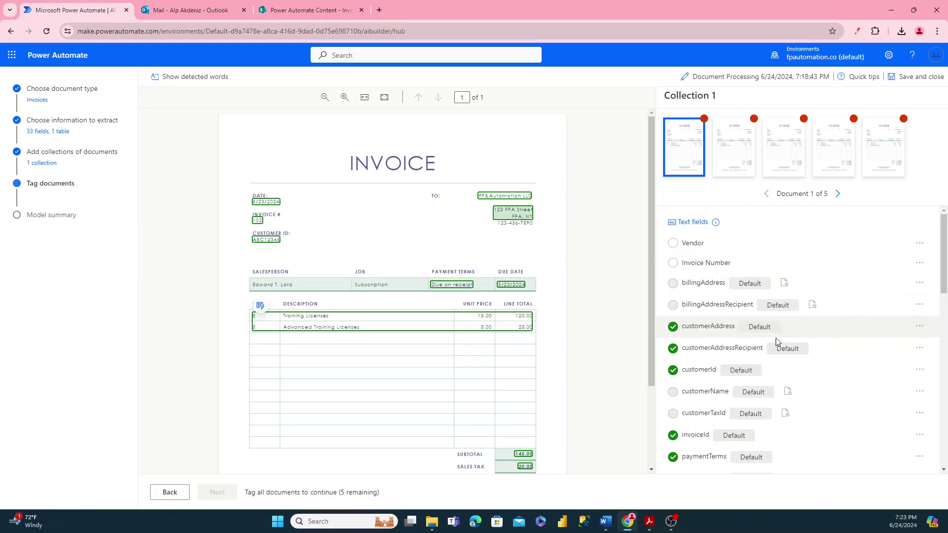
left_click(920, 328)
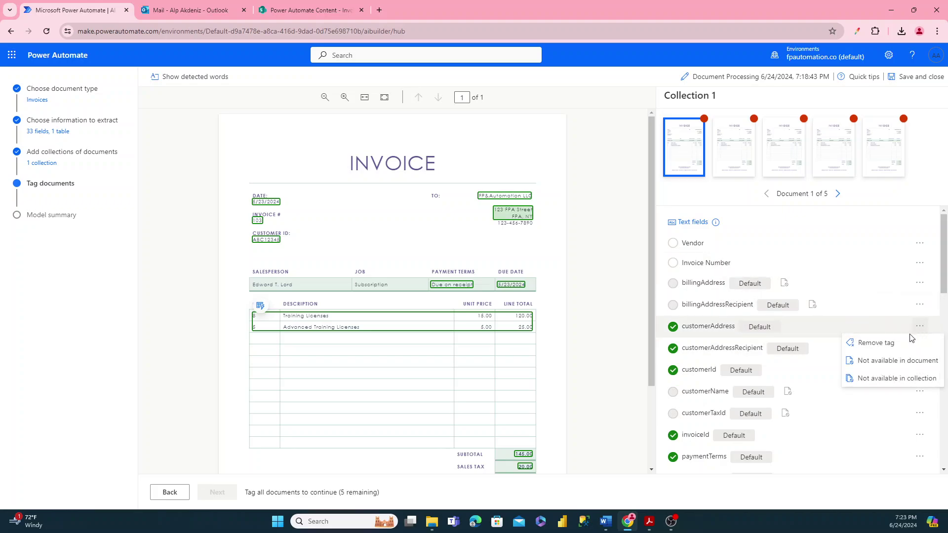
left_click(881, 367)
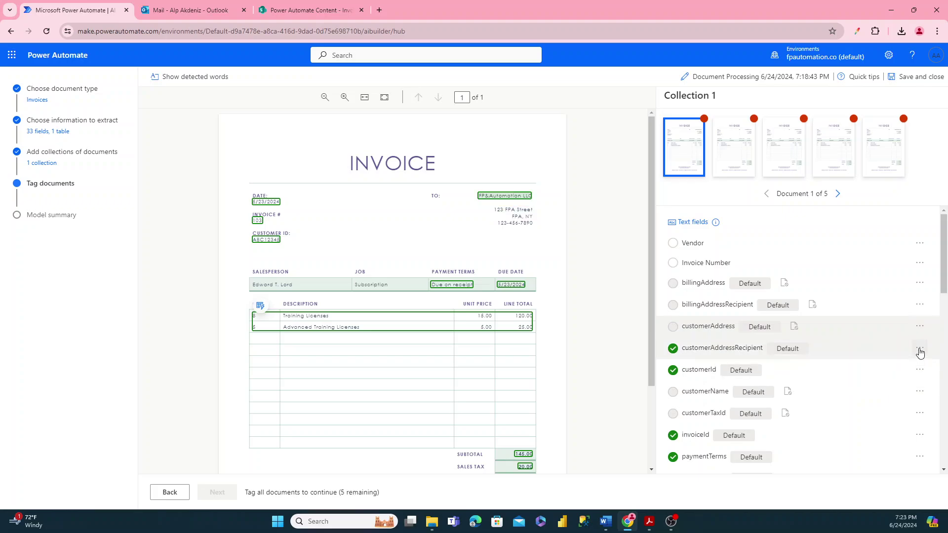
left_click(920, 348)
left_click(882, 381)
left_click(919, 370)
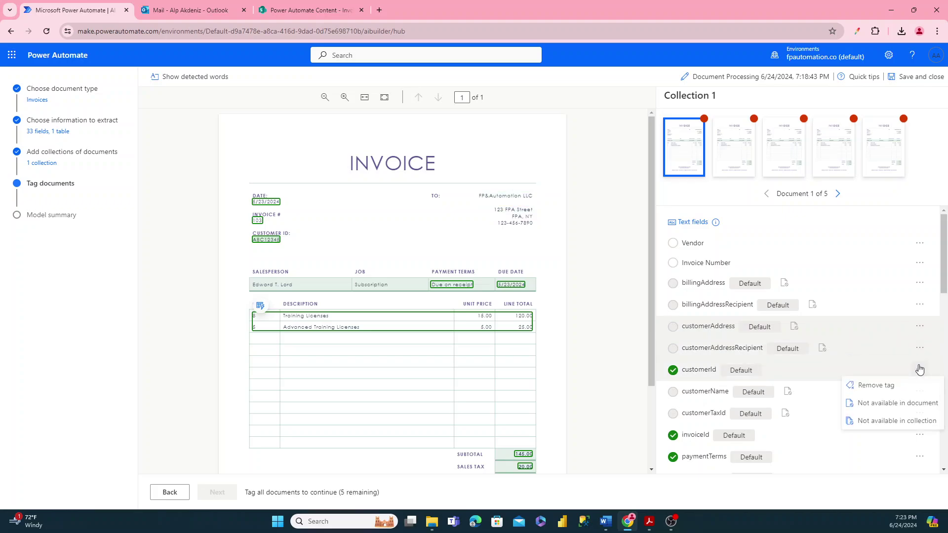
left_click(884, 403)
left_click(920, 435)
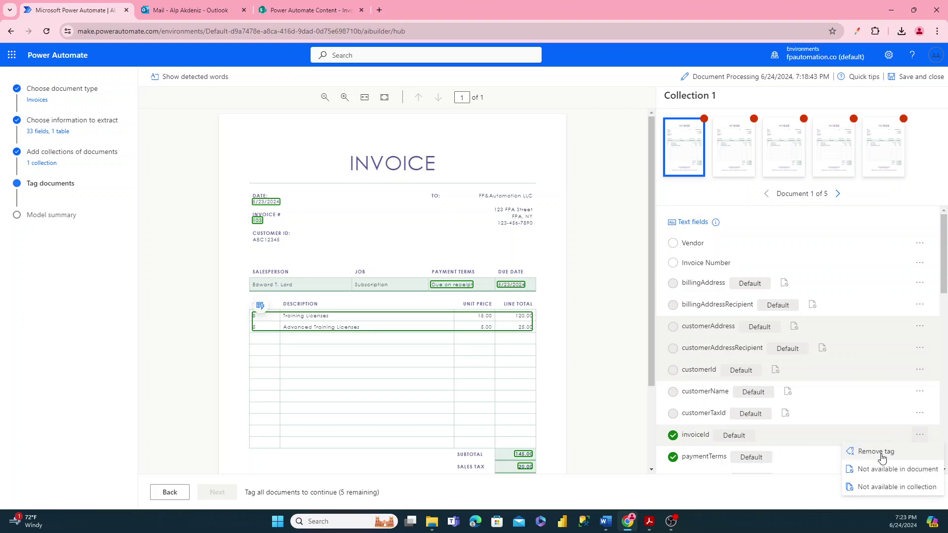
left_click(880, 468)
scroll(876, 405, "down", 3)
- Mark paymentTerms, remittanceAddressRecipient, vendorAddress and vendorAddressRecipient as not available in document
left_click(920, 309)
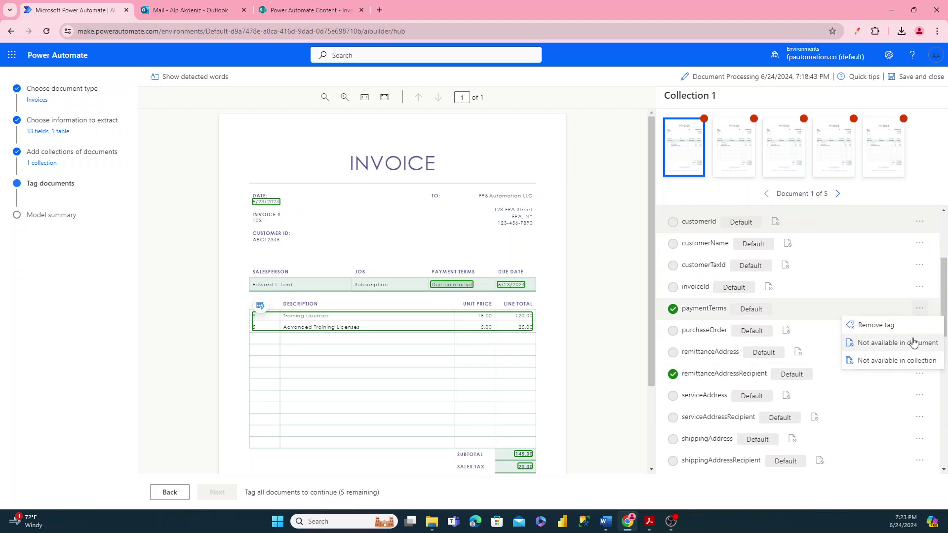
left_click(912, 341)
left_click(920, 373)
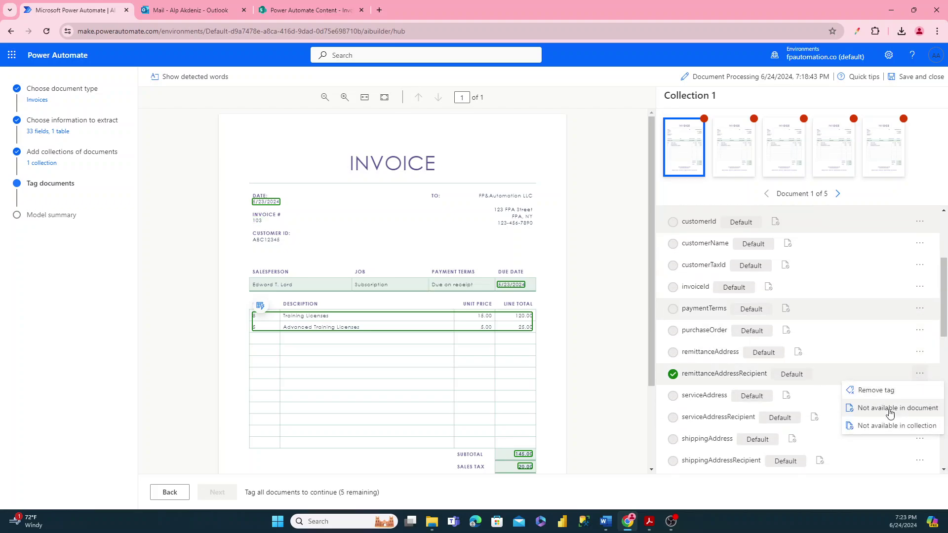
left_click(886, 407)
scroll(884, 391, "down", 2)
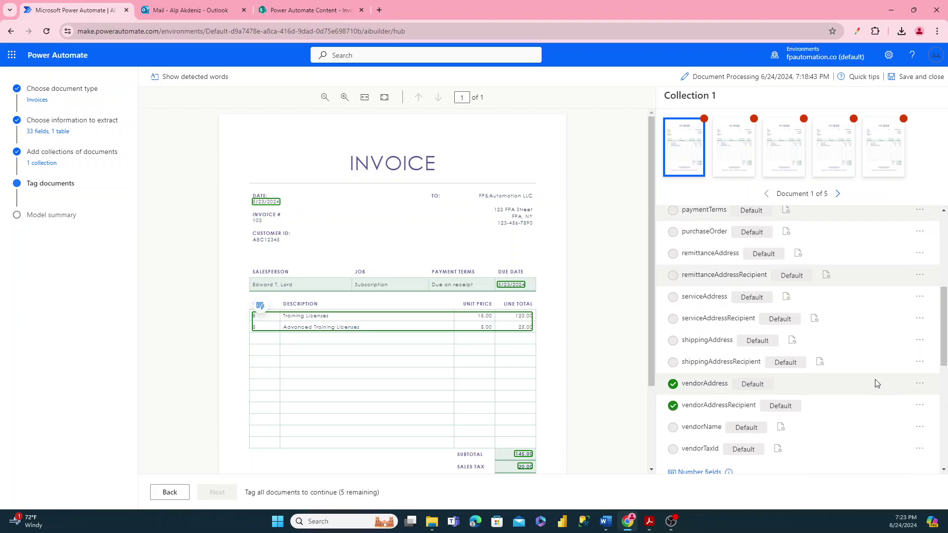
left_click(919, 383)
left_click(884, 417)
left_click(919, 406)
left_click(884, 439)
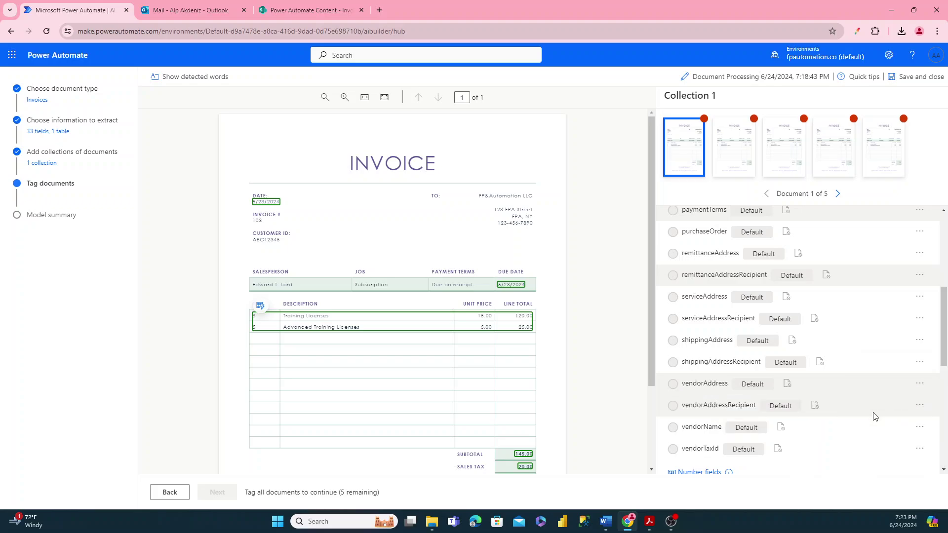
scroll(884, 410, "down", 2)
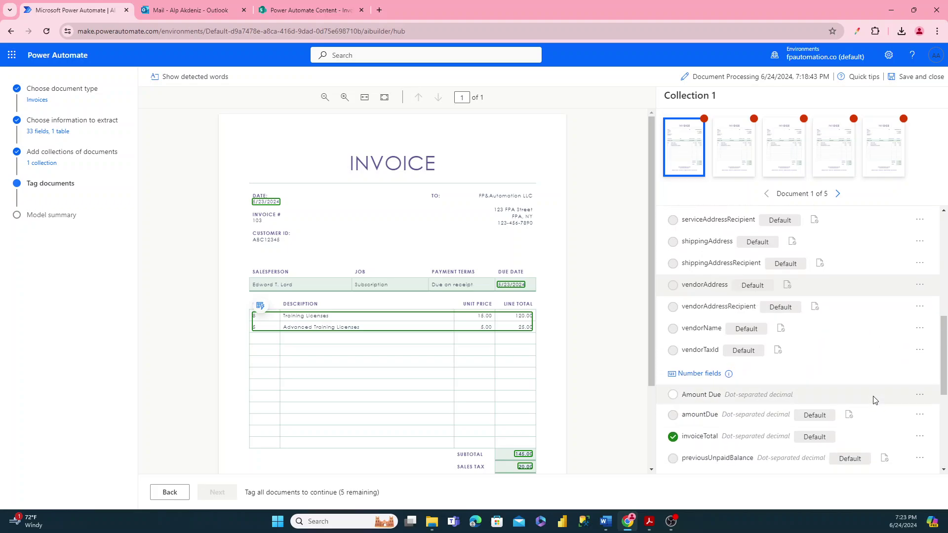
left_click(919, 395)
scroll(878, 383, "down", 1)
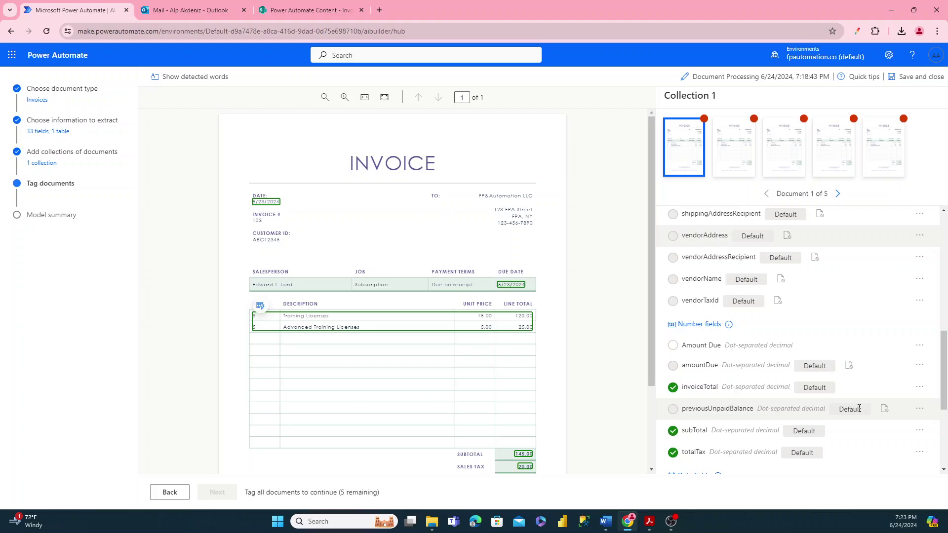
- Mark invoiceTotal, subTotal and totalTax as not available in document
left_click(918, 387)
left_click(877, 423)
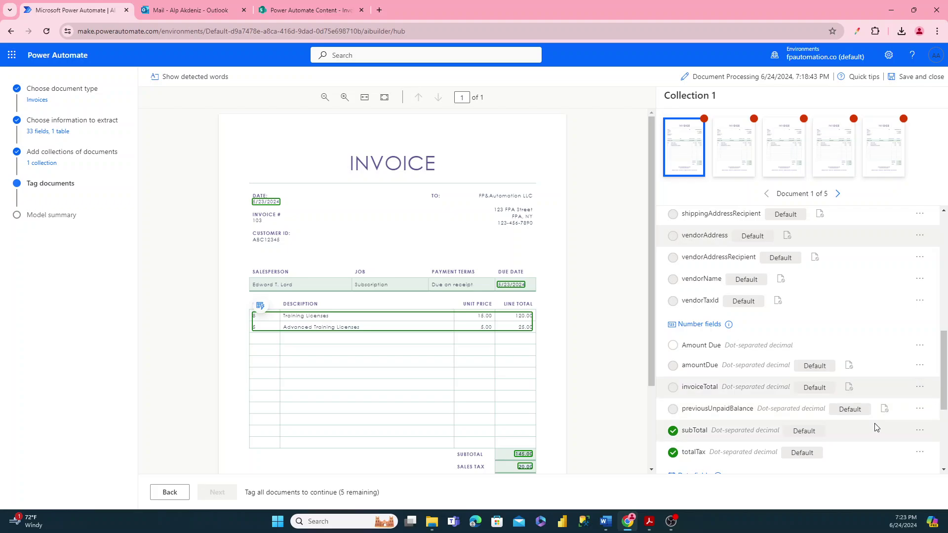
left_click(920, 430)
left_click(883, 463)
scroll(895, 426, "down", 2)
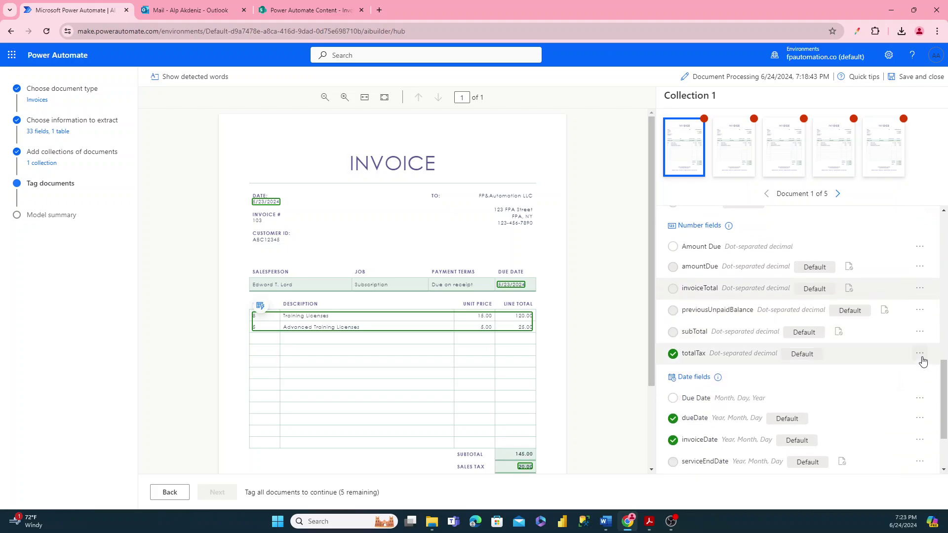
left_click(920, 354)
left_click(900, 384)
scroll(900, 385, "down", 1)
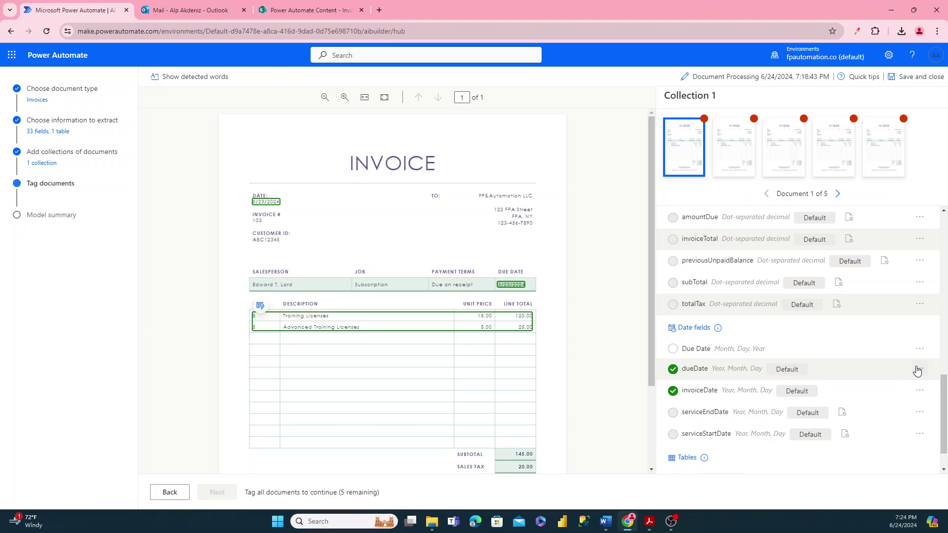
- Mark dueDate, invoiceDate and the items table as not available in document
left_click(919, 368)
left_click(899, 401)
left_click(918, 391)
left_click(900, 423)
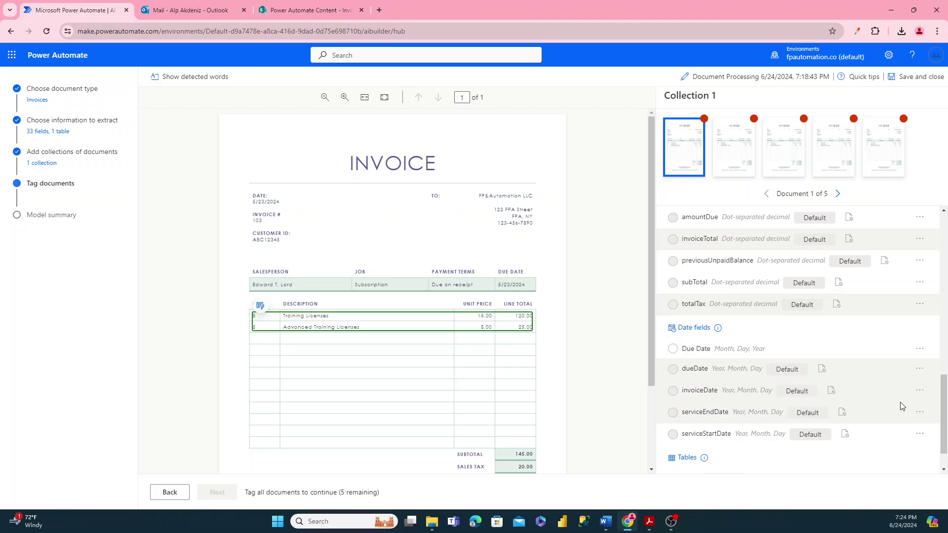
scroll(886, 414, "down", 1)
left_click(920, 438)
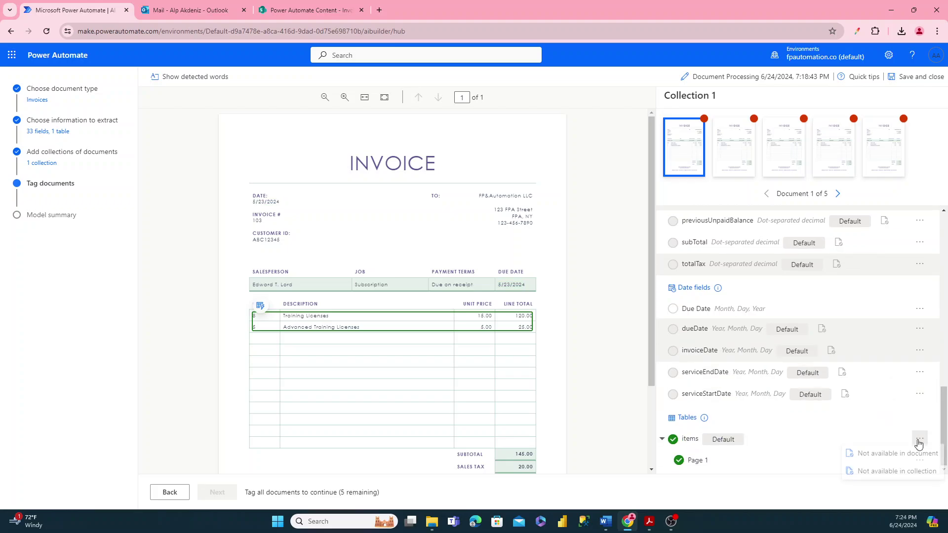
left_click(900, 471)
scroll(865, 395, "up", 10)
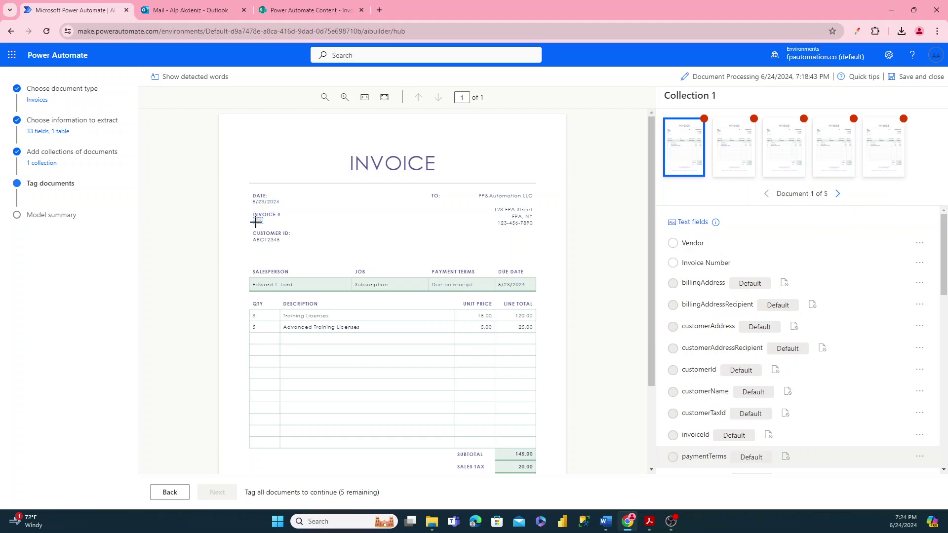
- Tag 103 as Invoice Number and the invoice's due date as Due Date
left_click(256, 220)
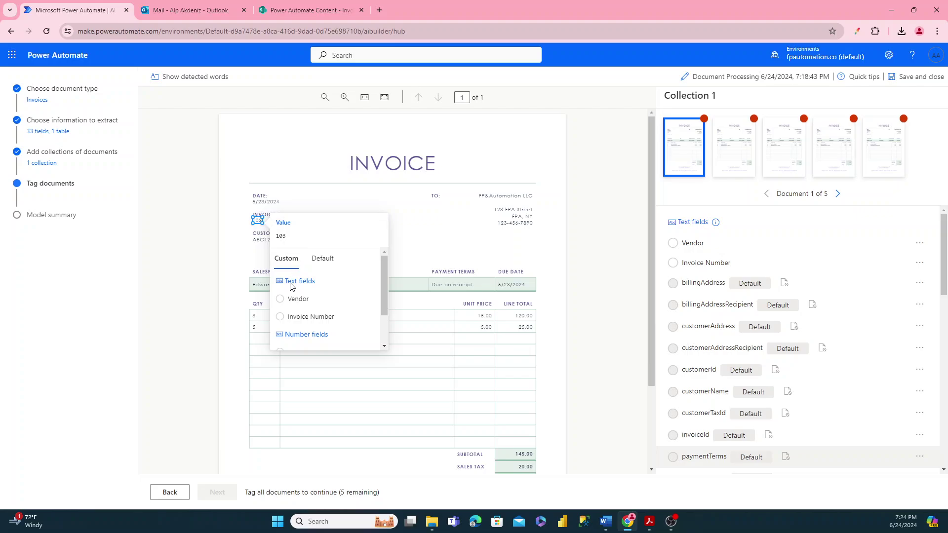
left_click(282, 317)
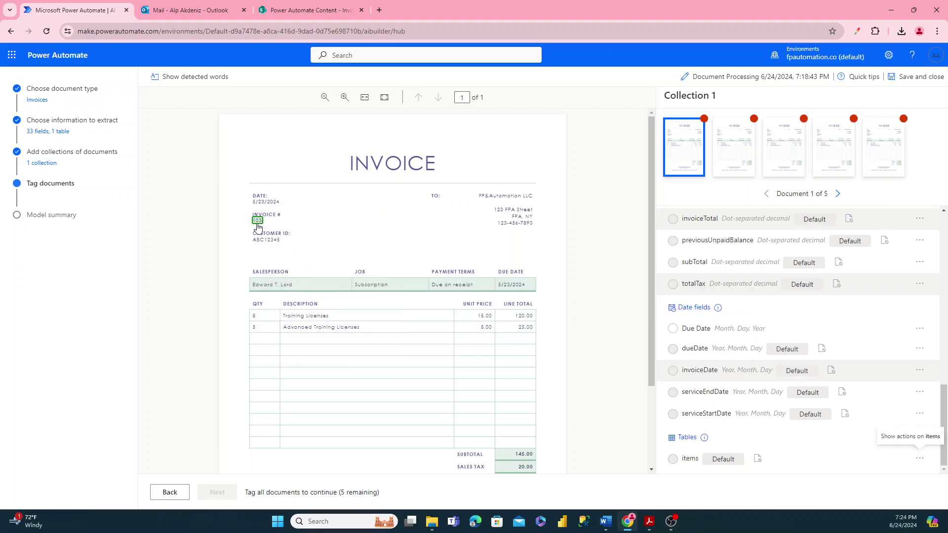
scroll(744, 332, "up", 7)
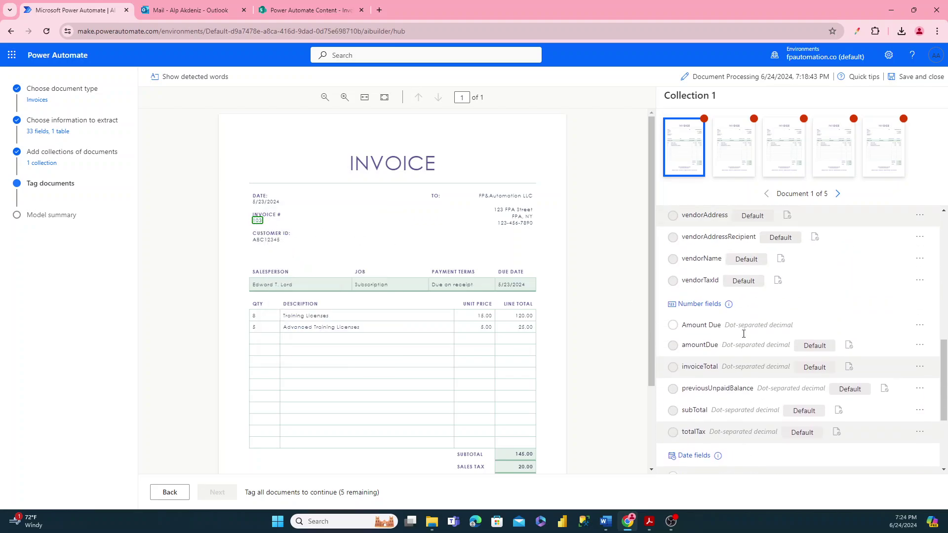
scroll(744, 333, "up", 6)
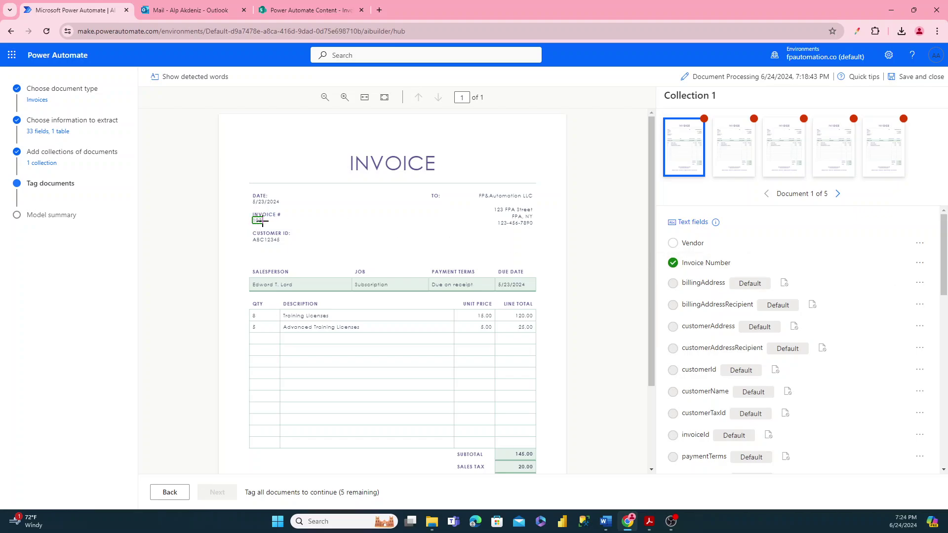
left_click(506, 289)
scroll(428, 239, "down", 1)
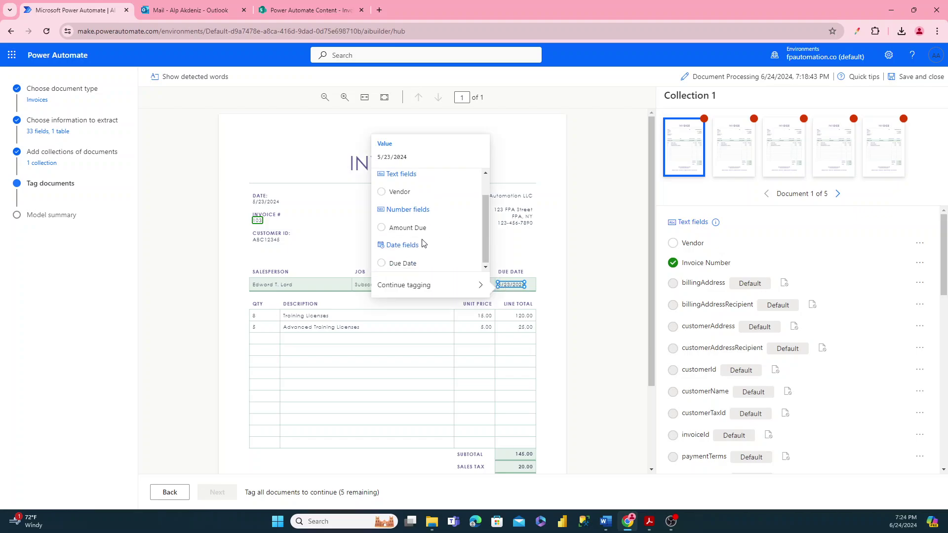
left_click(382, 265)
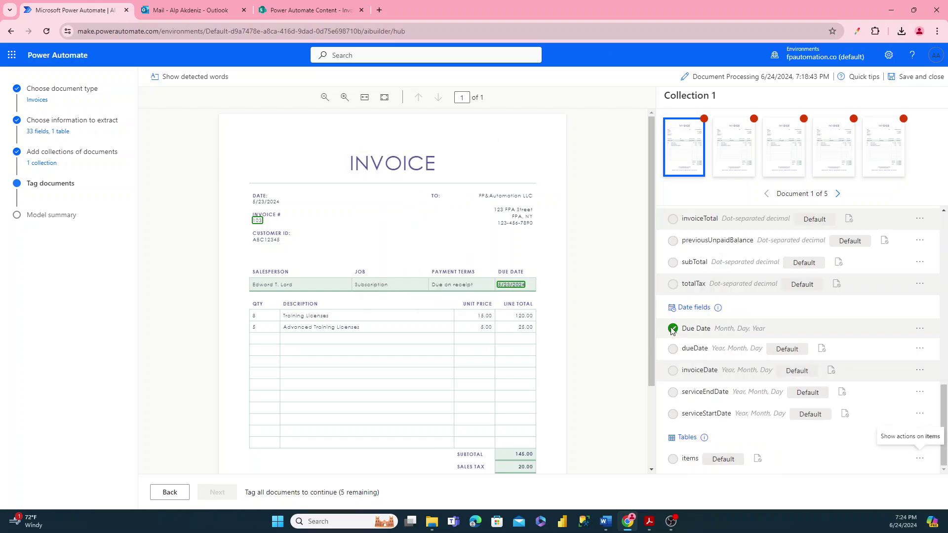
- Tag the 165.00 total as Amount Due and K&A CO as Vendor
scroll(521, 352, "down", 2)
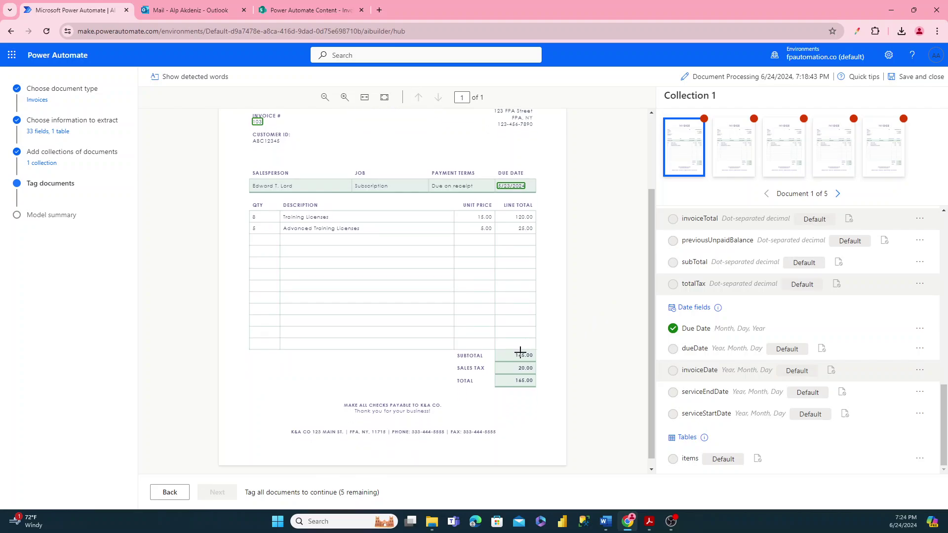
left_click(521, 379)
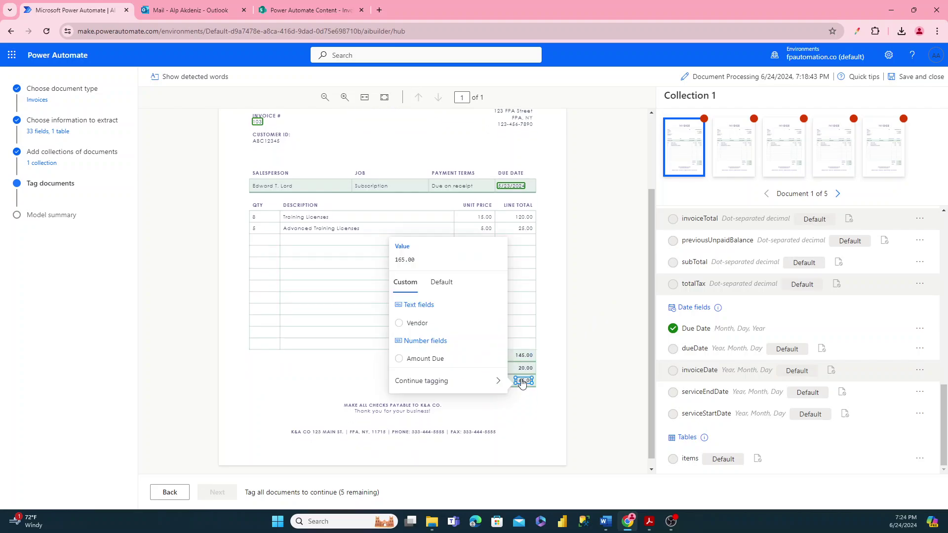
left_click(401, 353)
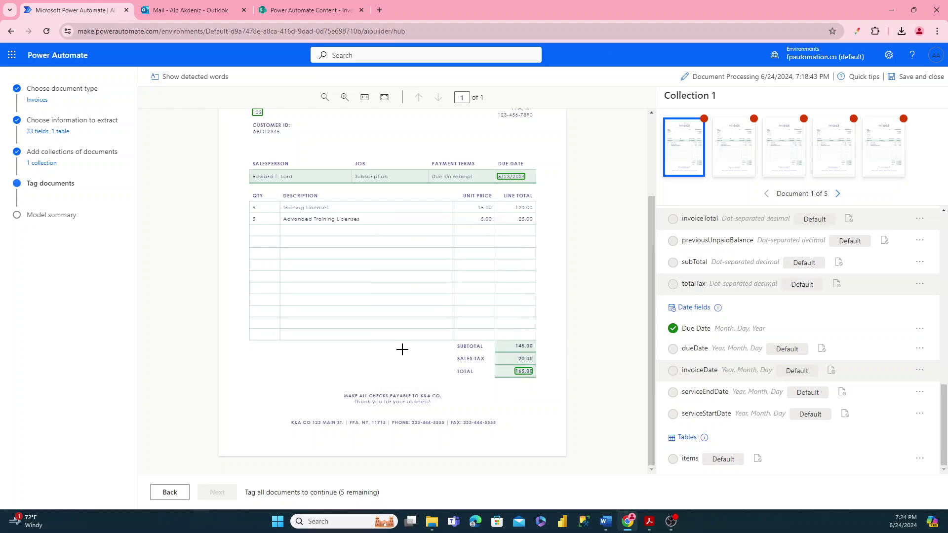
scroll(681, 376, "up", 4)
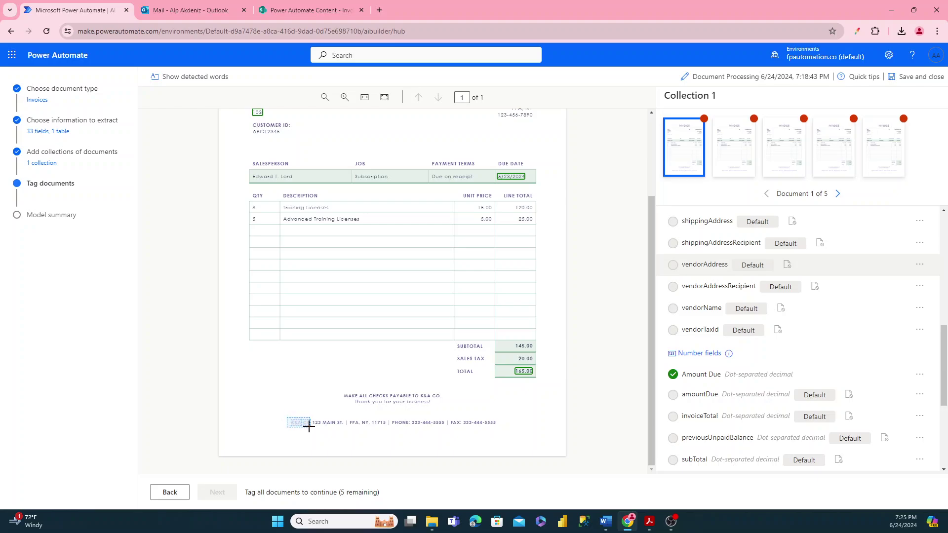
left_click_drag(312, 427, 312, 427)
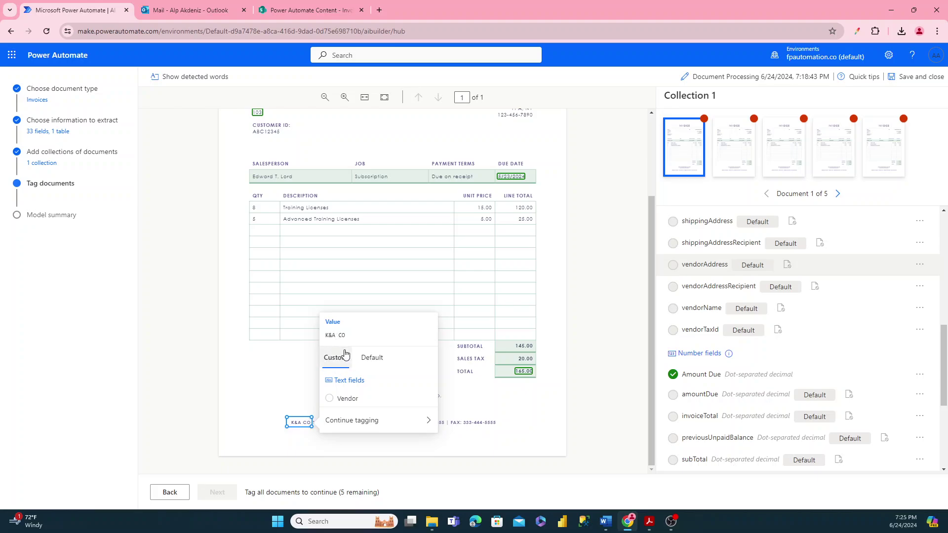
left_click(331, 402)
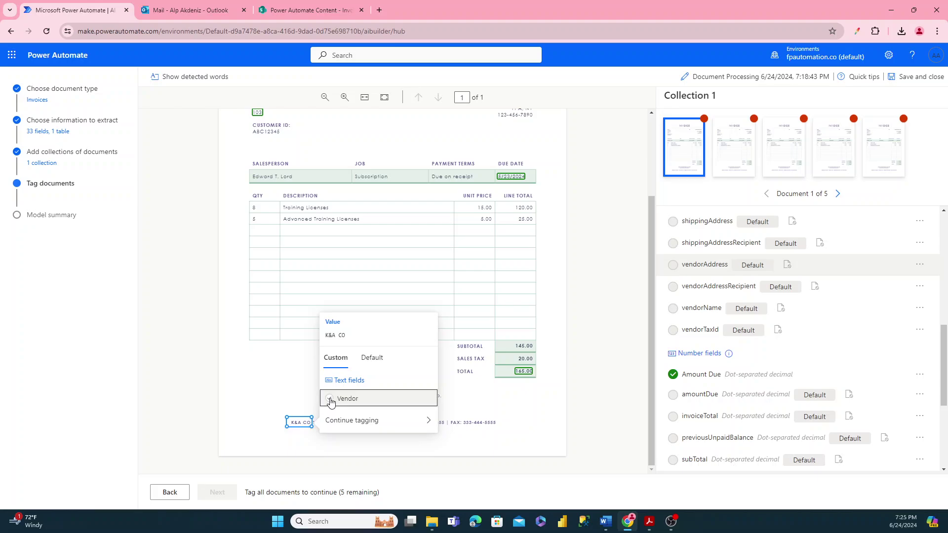
left_click(331, 402)
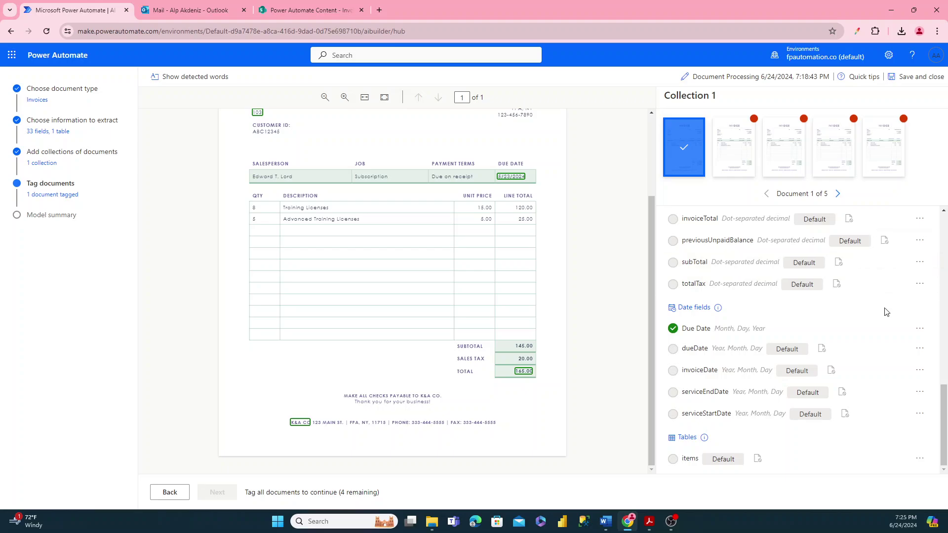
left_click(919, 263)
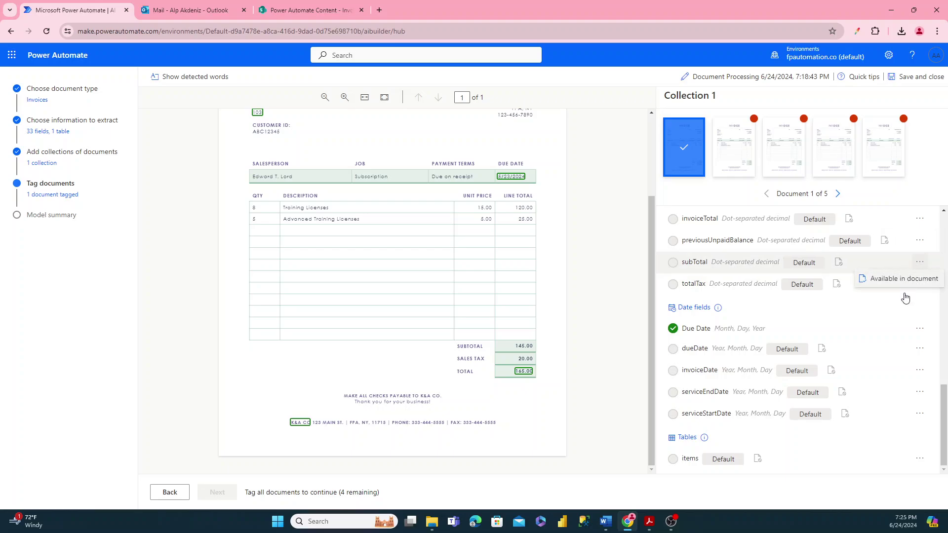
left_click(919, 329)
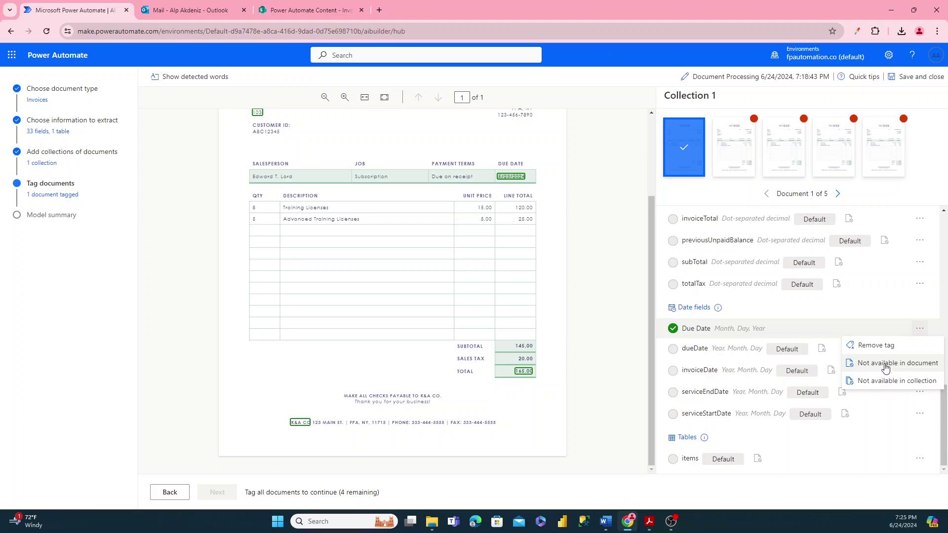
left_click(882, 309)
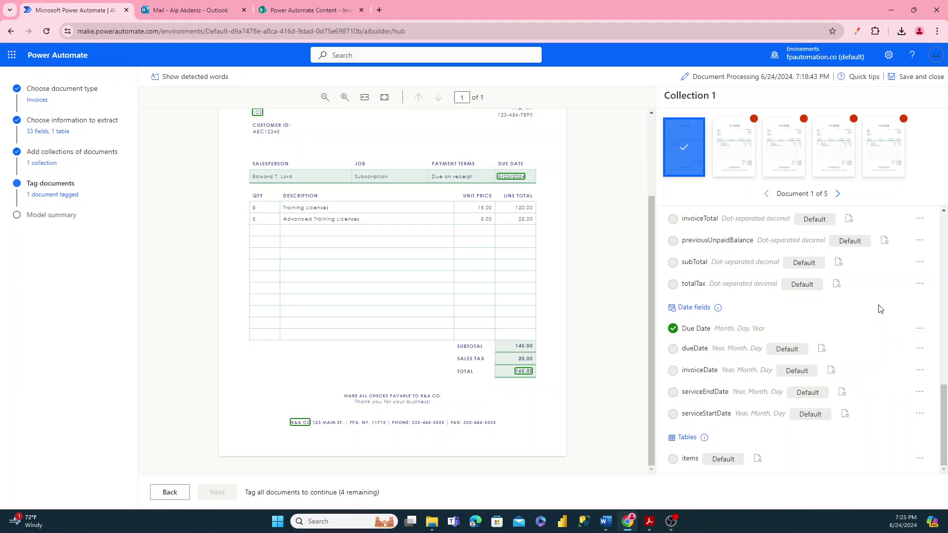
scroll(823, 366, "up", 2)
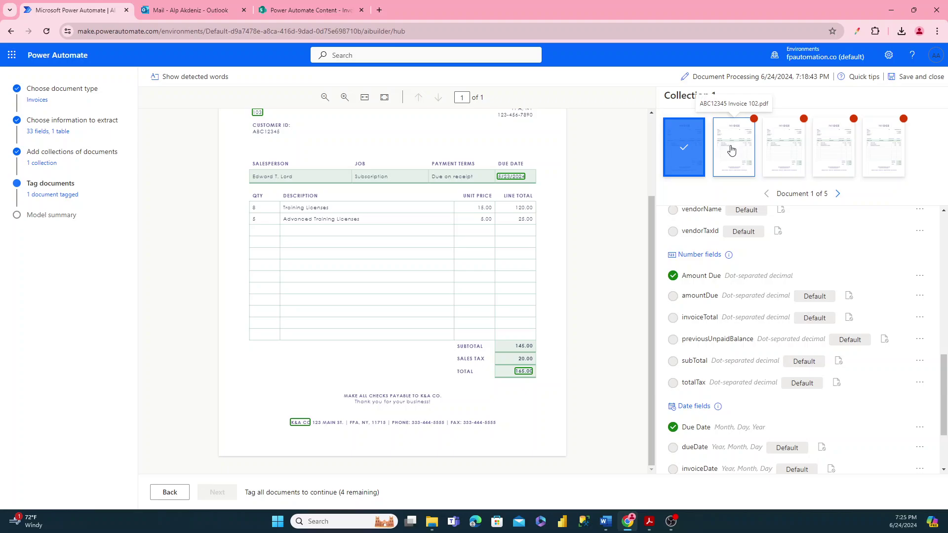
scroll(817, 295, "up", 5)
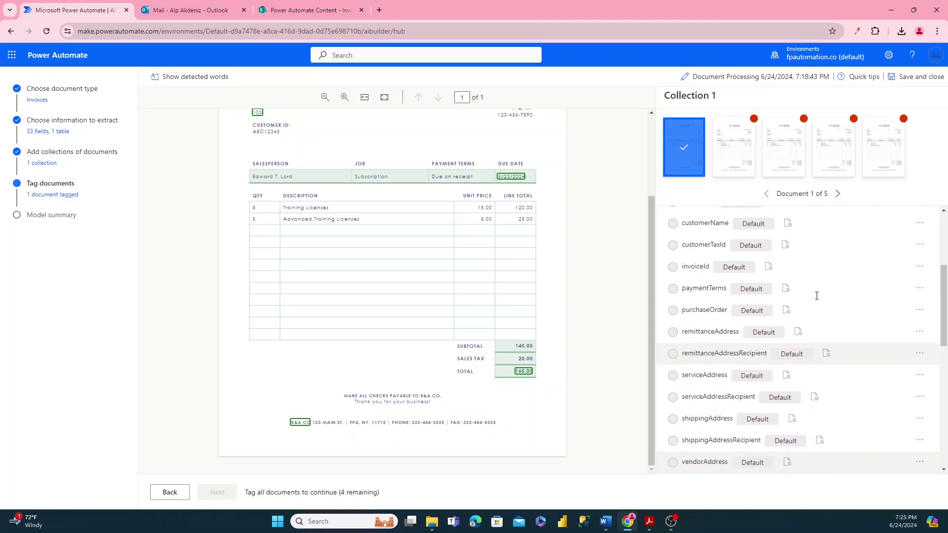
scroll(816, 296, "up", 3)
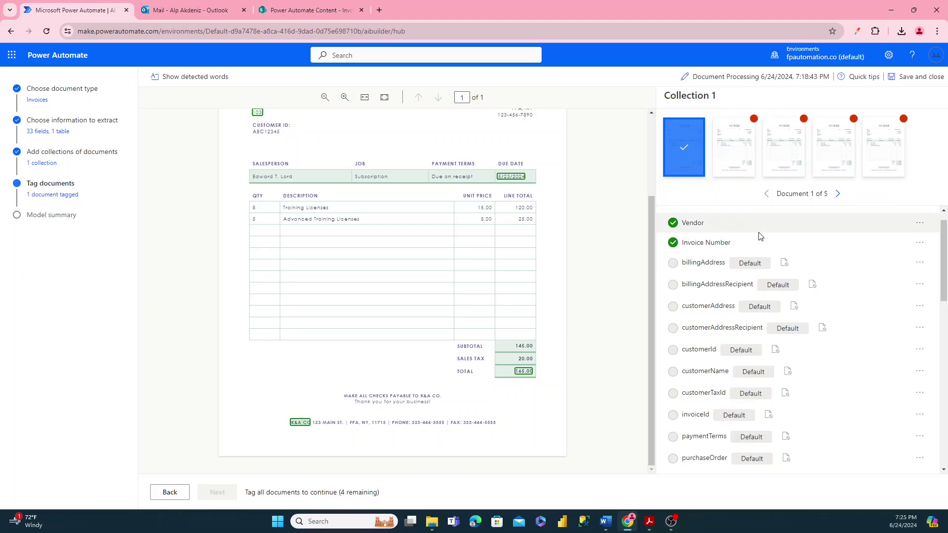
left_click(920, 262)
left_click(873, 249)
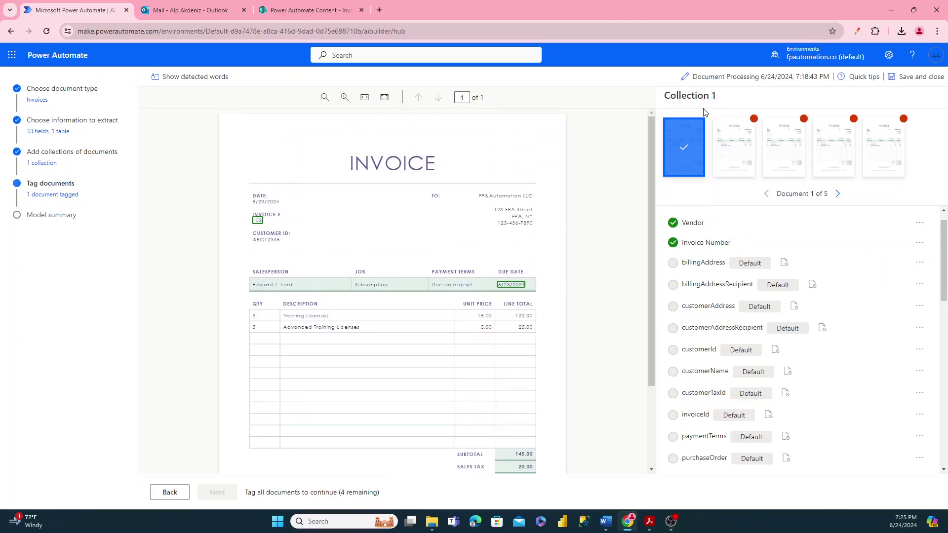
- Open the second invoice and clear customerAddress, customerAddressRecipient and customerId tags
left_click(720, 136)
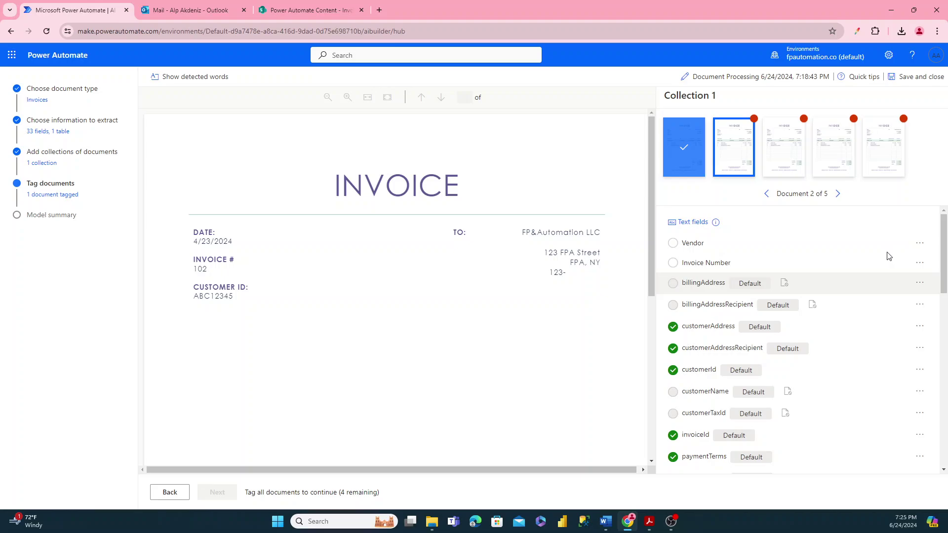
left_click(920, 263)
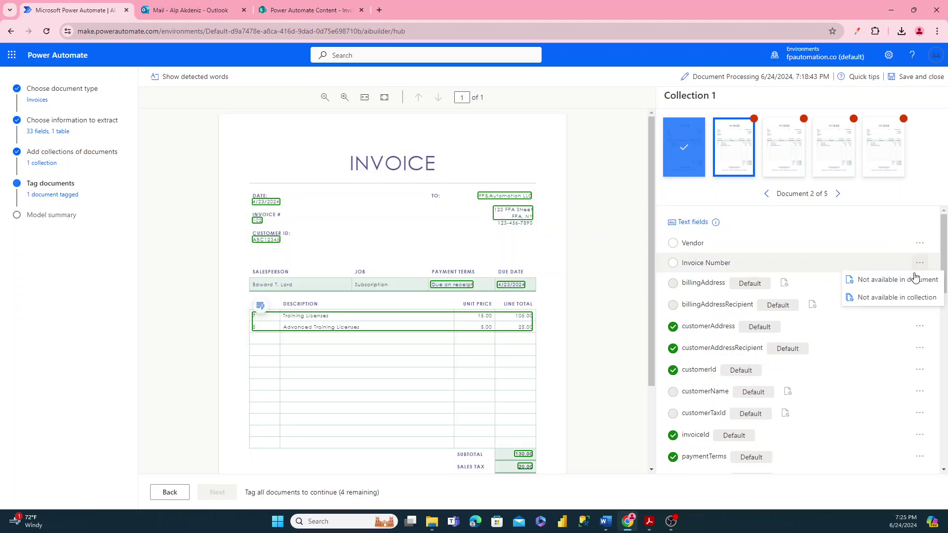
left_click(918, 303)
left_click(920, 326)
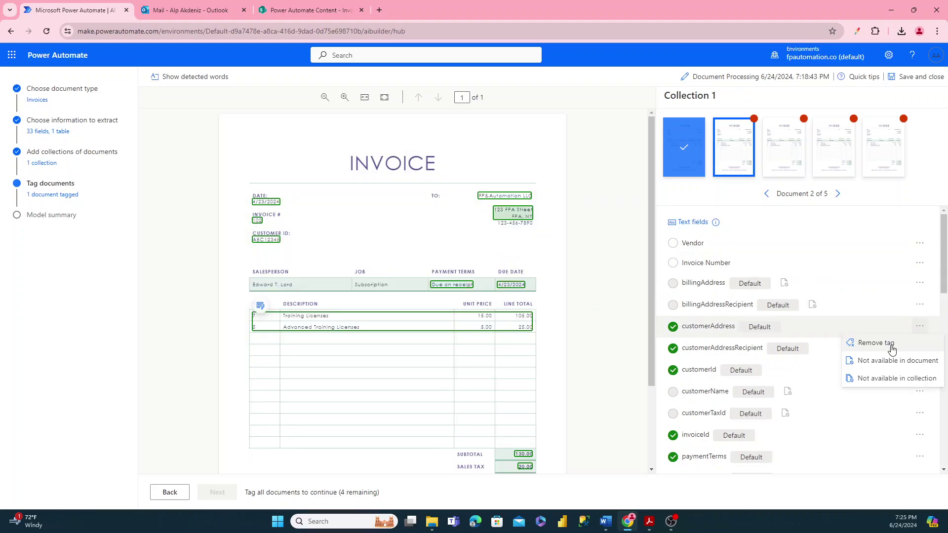
left_click(890, 345)
left_click(920, 348)
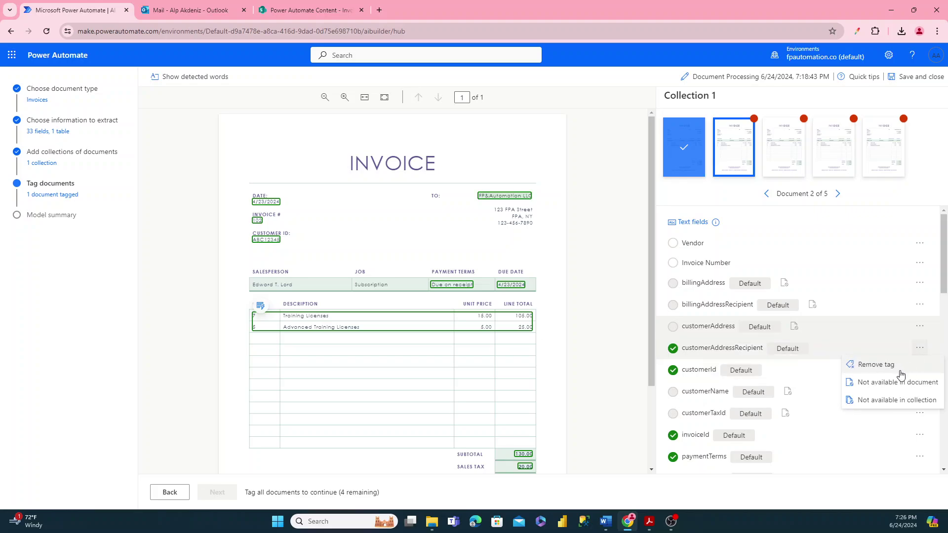
left_click(907, 365)
left_click(920, 370)
left_click(900, 392)
scroll(887, 375, "down", 2)
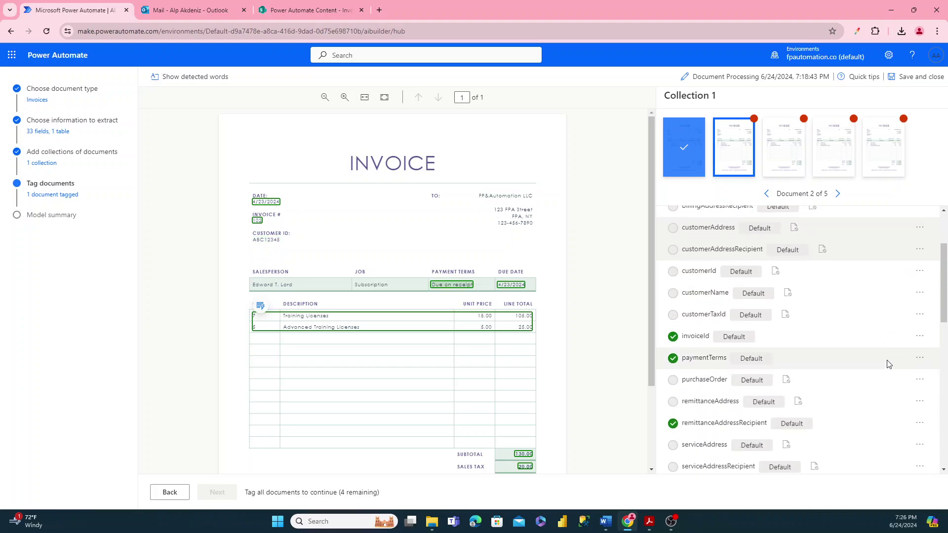
- Clear invoiceId, paymentTerms, remittanceAddressRecipient, vendorAddress and vendorAddressRecipient tags
left_click(919, 338)
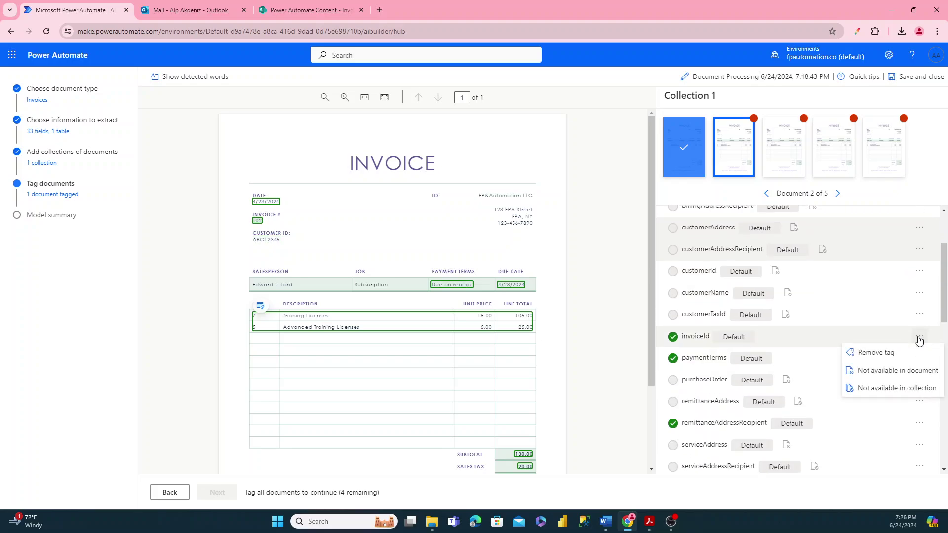
left_click(909, 371)
left_click(920, 358)
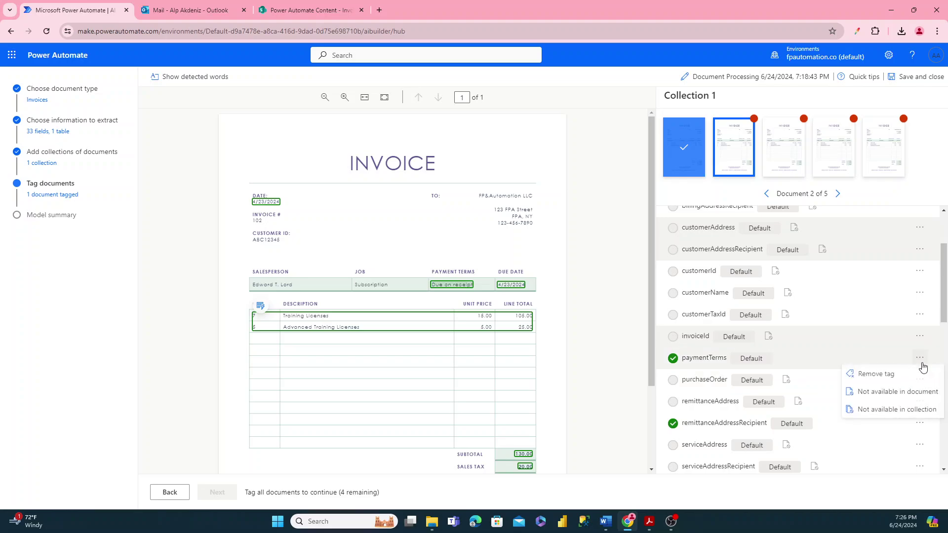
left_click(898, 393)
scroll(895, 355, "down", 3)
left_click(920, 275)
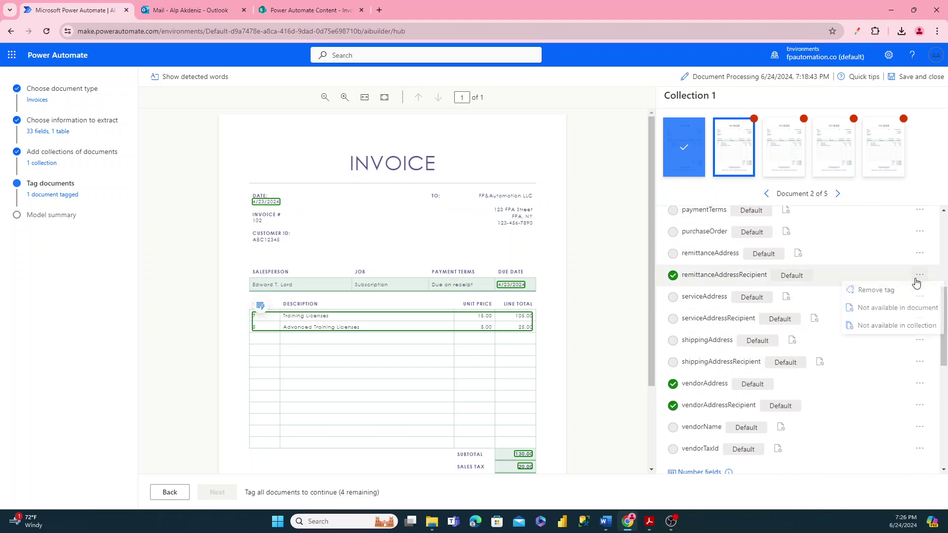
left_click(891, 310)
left_click(919, 384)
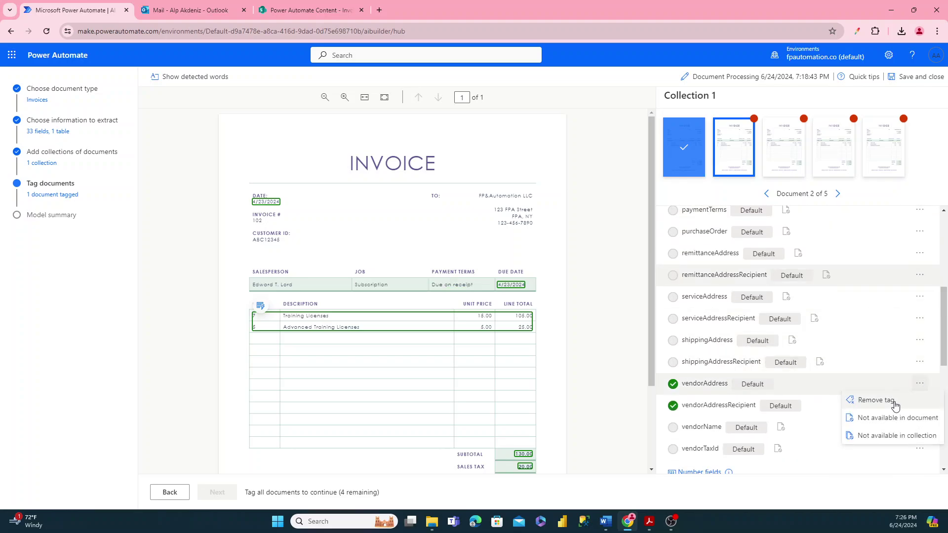
left_click(884, 399)
left_click(920, 405)
left_click(888, 420)
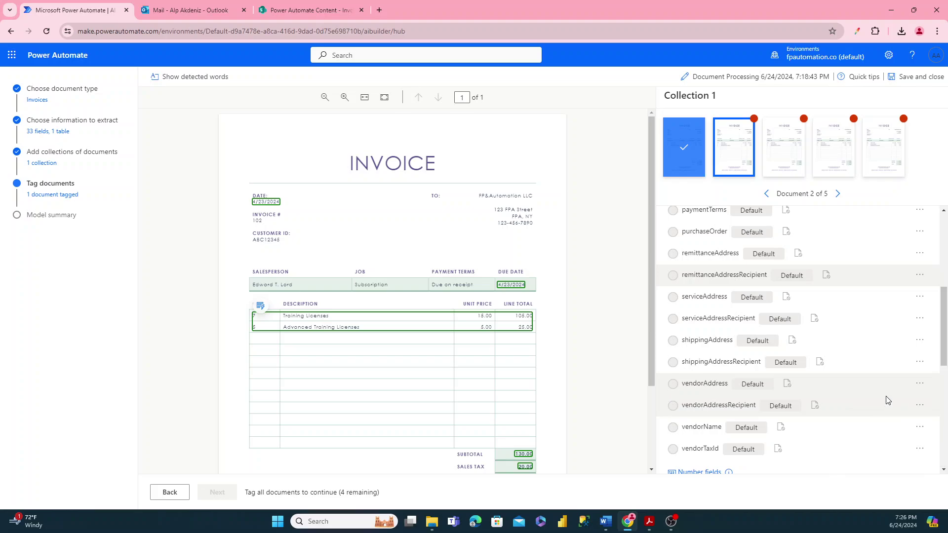
scroll(886, 375, "down", 3)
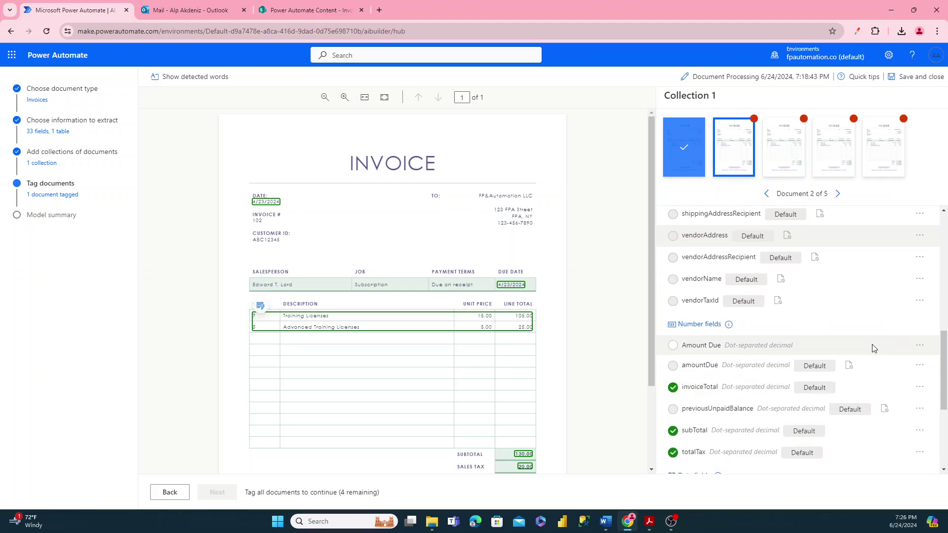
- Mark invoiceTotal and subTotal as not available in this document
left_click(919, 365)
left_click(906, 398)
left_click(917, 388)
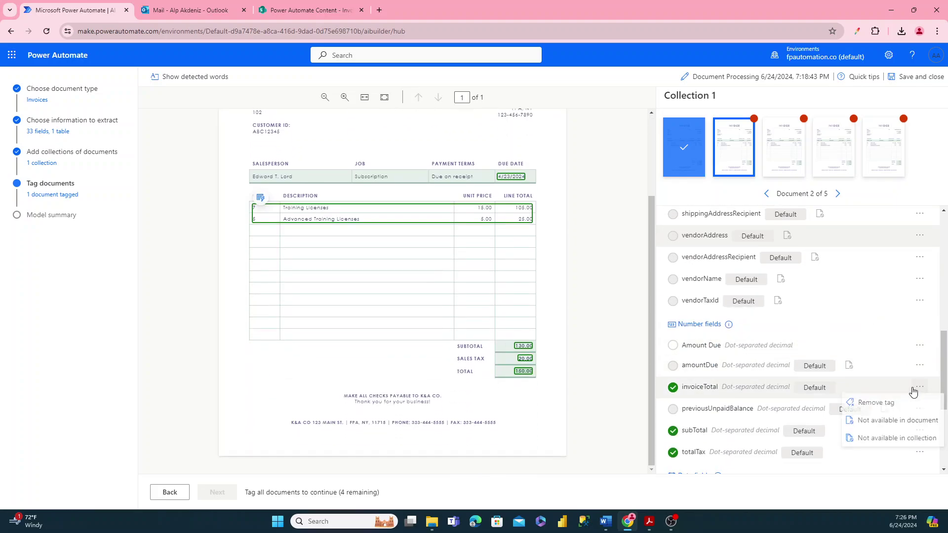
left_click(886, 423)
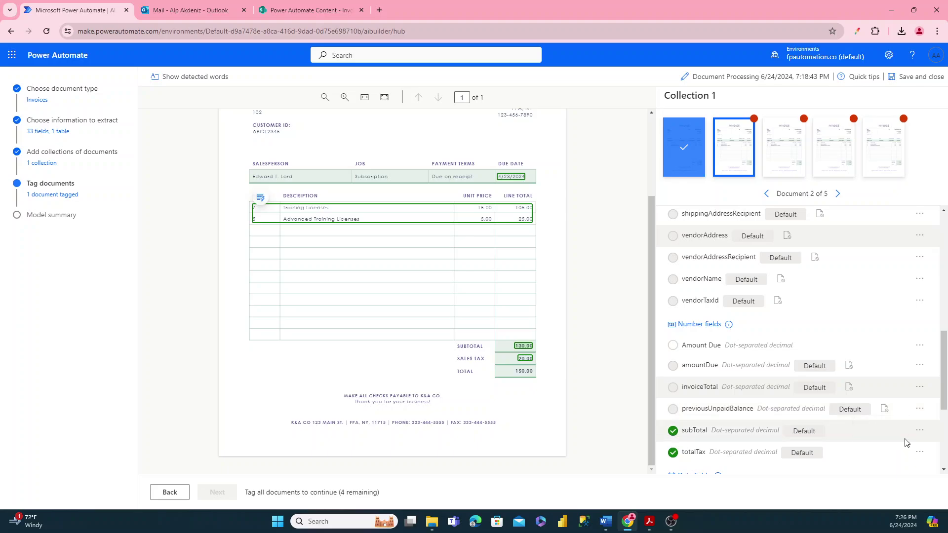
left_click(919, 430)
left_click(902, 465)
- Mark totalTax, dueDate, invoiceDate and the items table as not available
left_click(920, 452)
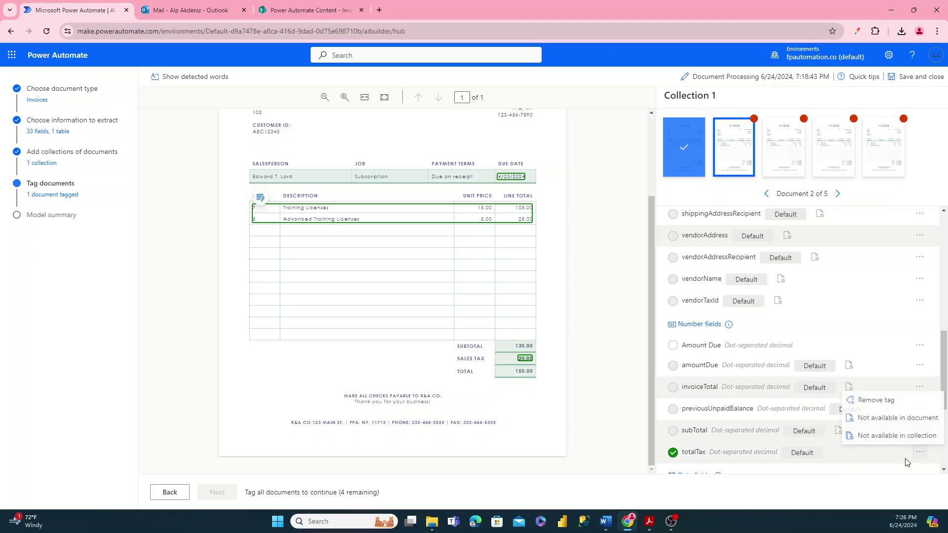
left_click(876, 420)
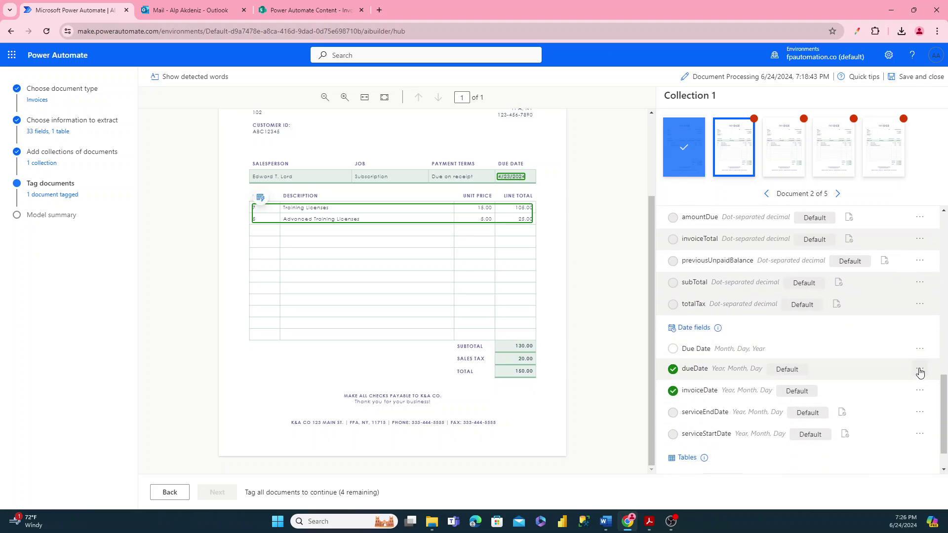
left_click(919, 369)
left_click(901, 403)
left_click(920, 390)
left_click(898, 424)
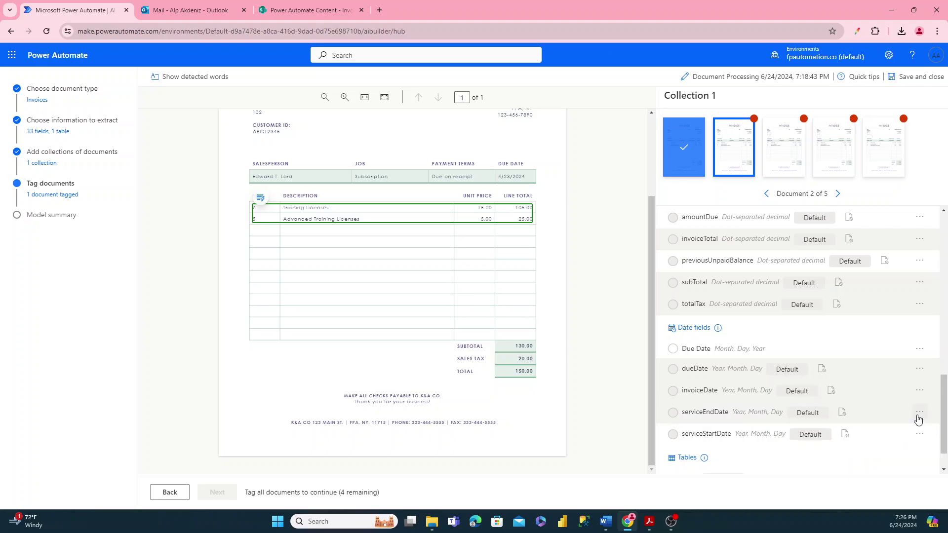
scroll(921, 418, "down", 1)
left_click(918, 438)
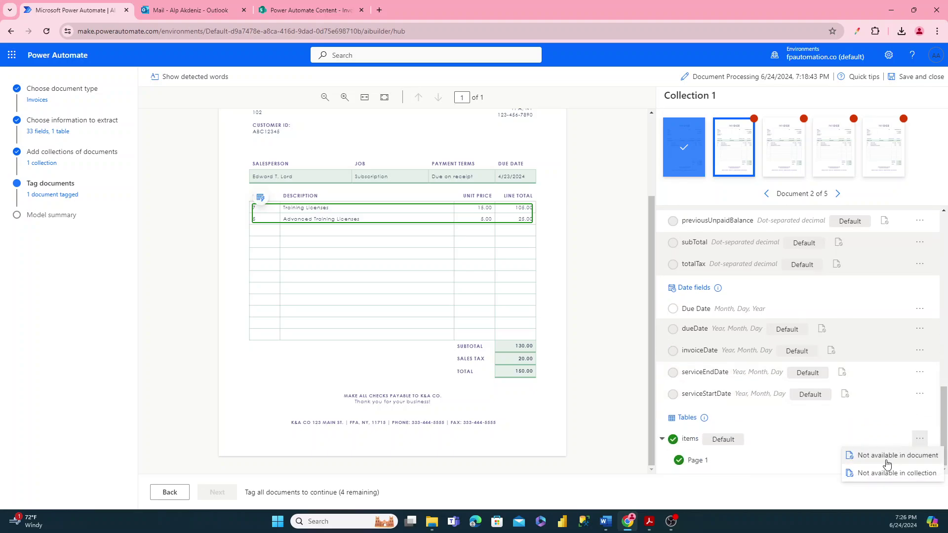
left_click(873, 451)
- Tag 102 as Invoice Number and 4/23/2024 as Due Date
scroll(462, 287, "up", 2)
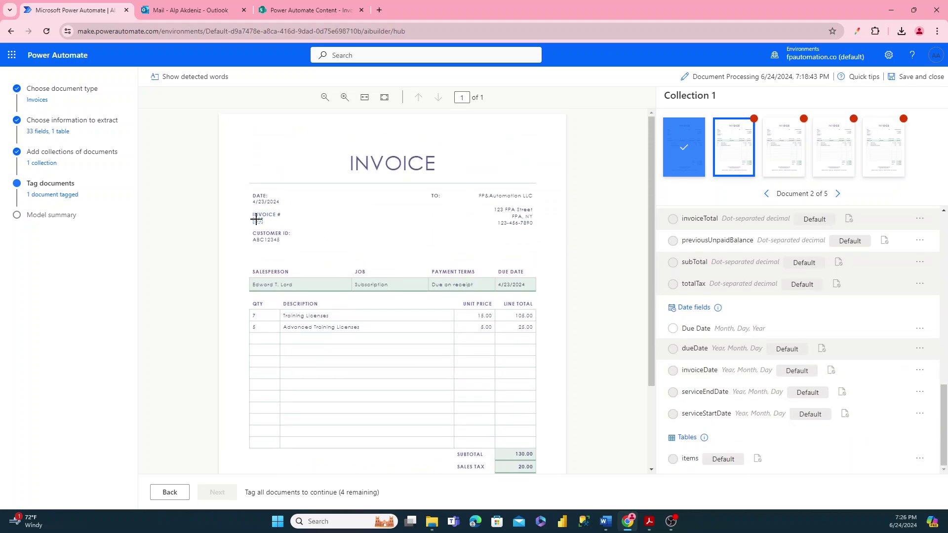
left_click_drag(254, 218, 263, 224)
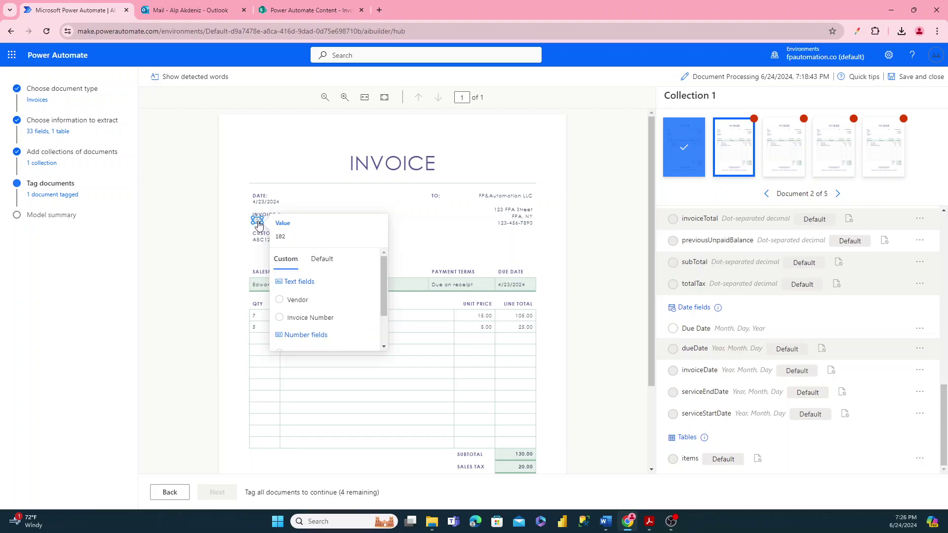
left_click(297, 318)
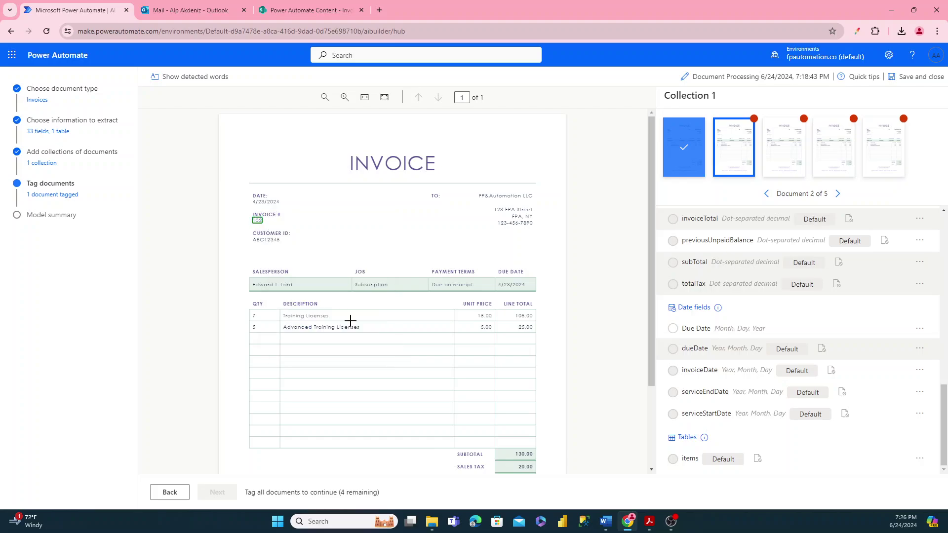
left_click(510, 285)
scroll(395, 244, "down", 1)
scroll(396, 240, "up", 1)
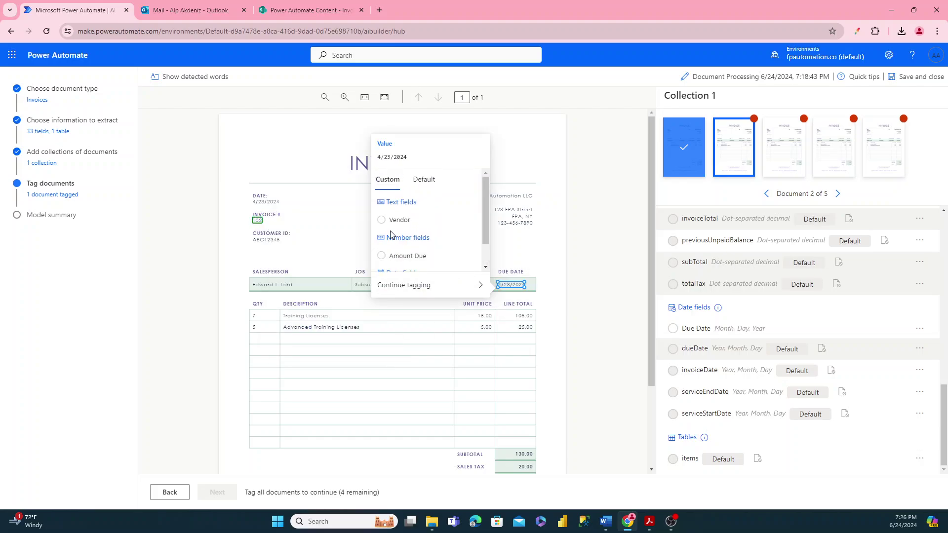
scroll(393, 234, "down", 1)
left_click(403, 263)
- Tag the 150.00 total as Amount Due, removing a mistaken Vendor tag
scroll(509, 375, "down", 2)
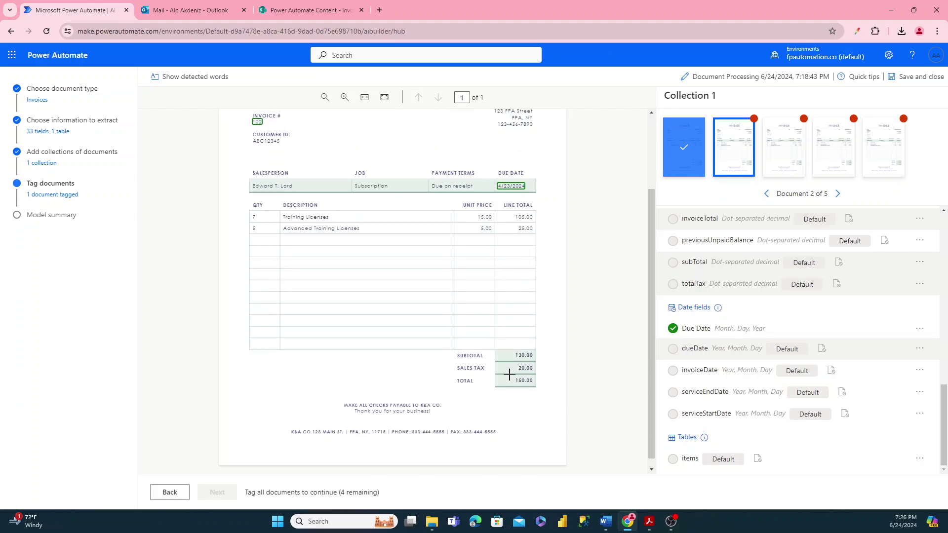
left_click(521, 381)
left_click(415, 331)
left_click_drag(290, 423, 312, 428)
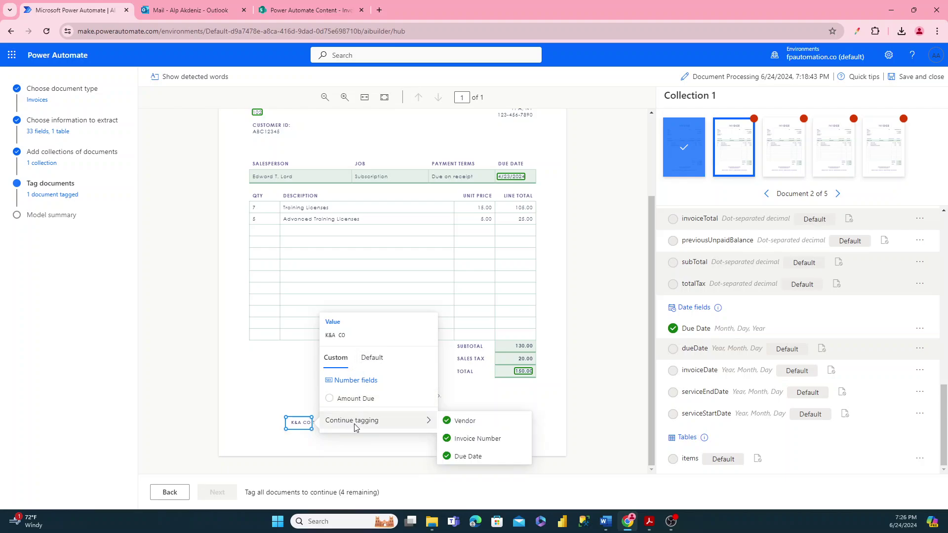
left_click(525, 372)
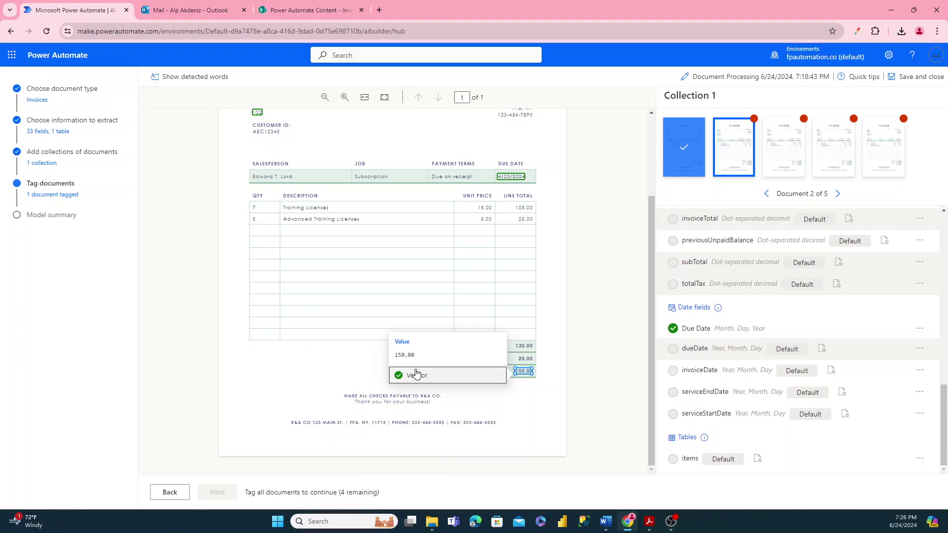
left_click(401, 376)
left_click(516, 369)
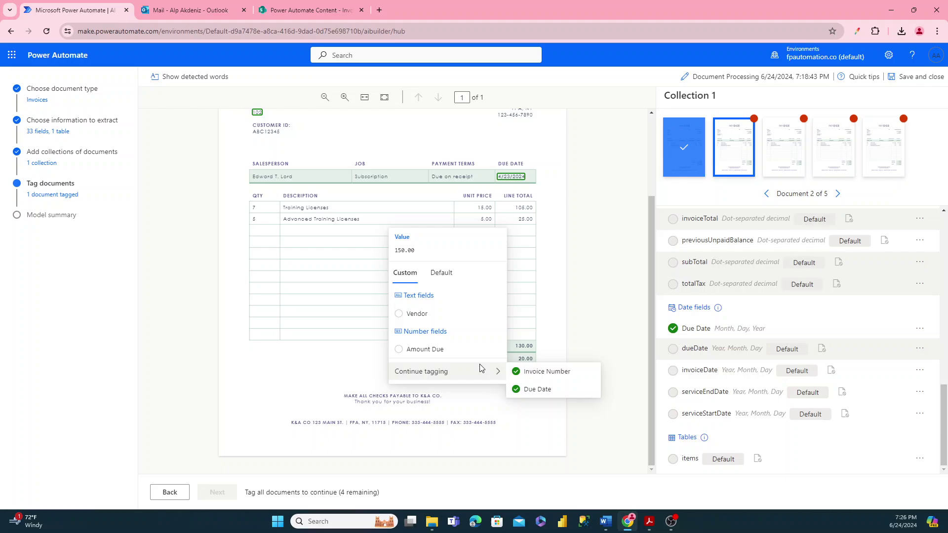
left_click(408, 347)
- Tag K&A CO as Vendor and move to the third sample invoice
left_click_drag(294, 420, 311, 426)
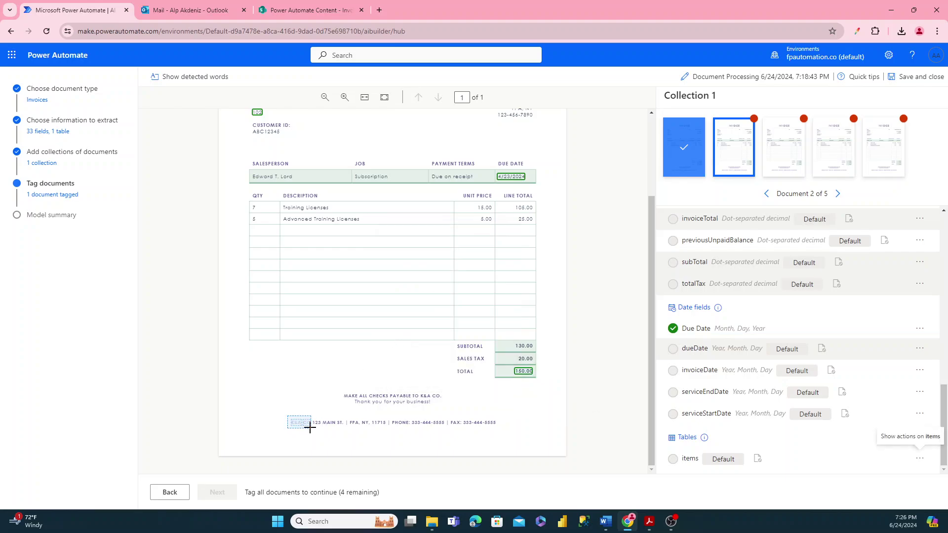
left_click(356, 388)
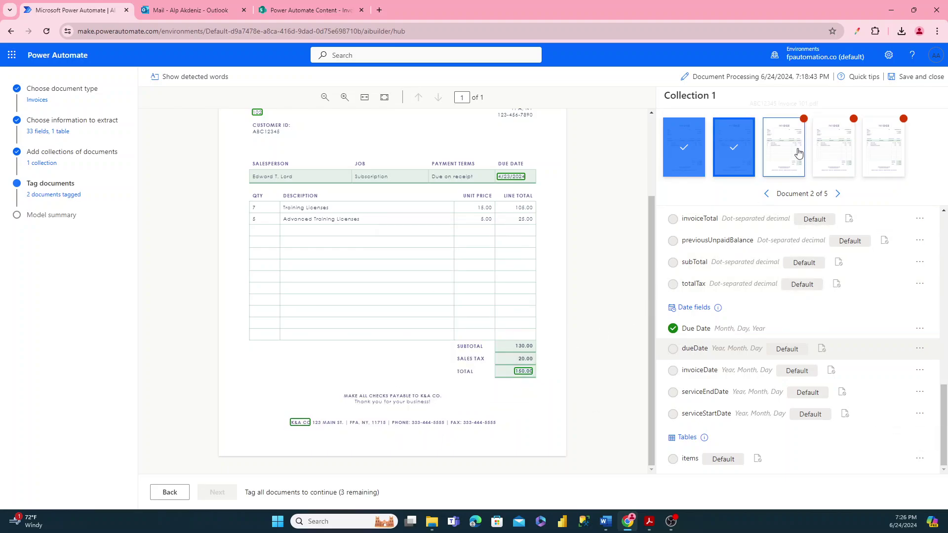
left_click(787, 161)
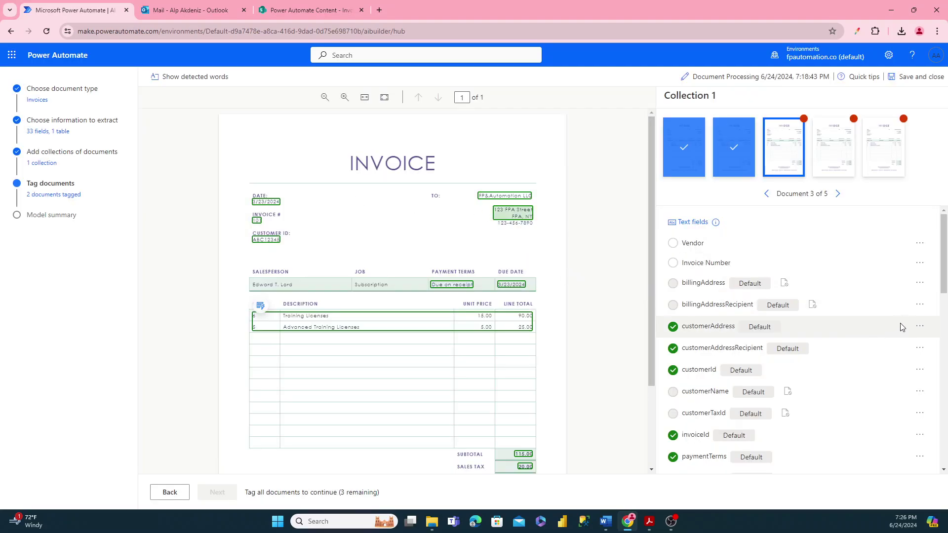
- Mark customerAddress, customerAddressRecipient, customerId and invoiceId as not available in document 3
left_click(920, 325)
left_click(874, 361)
left_click(919, 348)
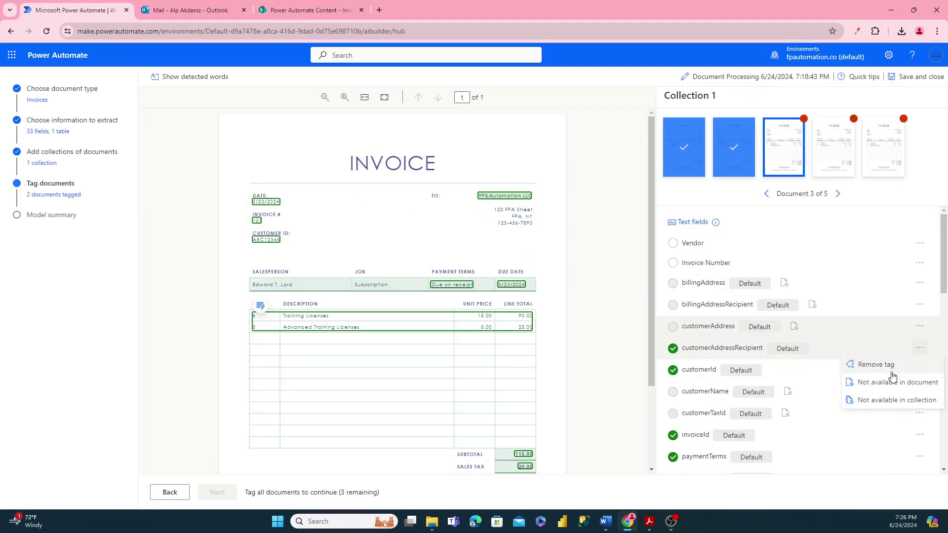
left_click(892, 379)
left_click(920, 370)
left_click(899, 406)
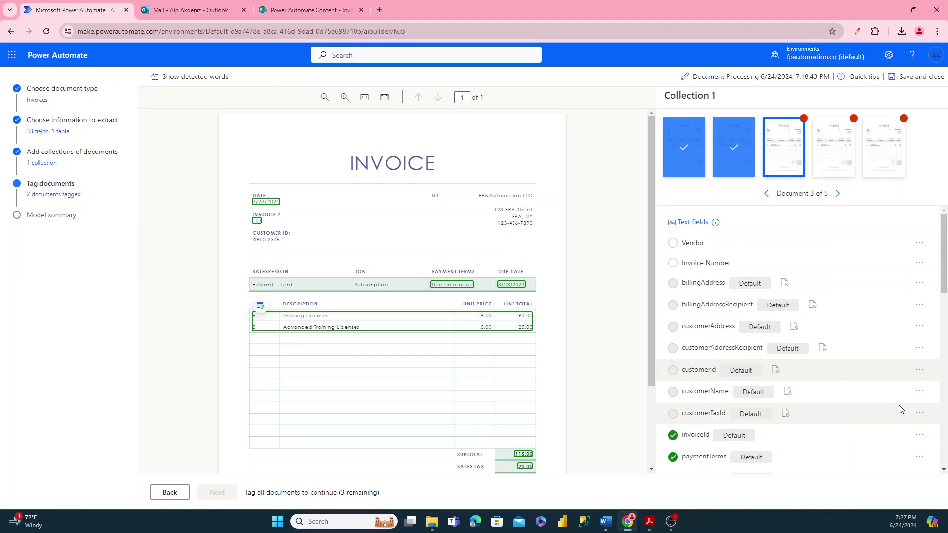
left_click(919, 434)
left_click(889, 468)
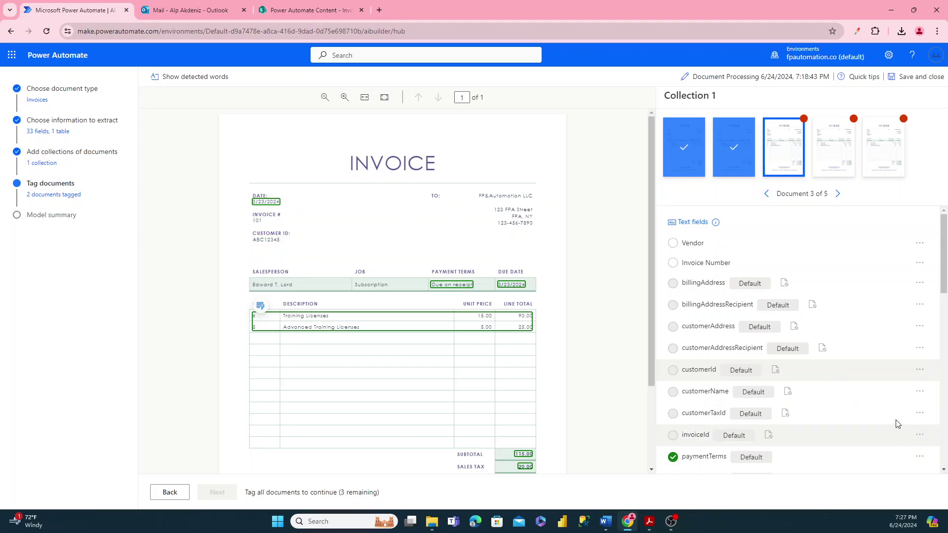
- Mark paymentTerms and remittanceAddressRecipient as not available in the document
scroll(894, 410, "down", 2)
left_click(919, 359)
left_click(891, 394)
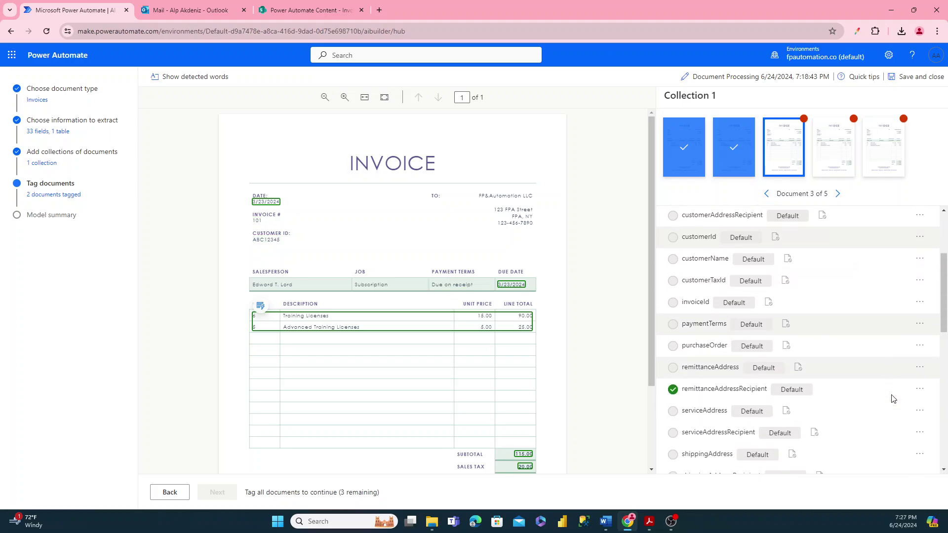
scroll(893, 399, "down", 1)
left_click(918, 324)
left_click(892, 358)
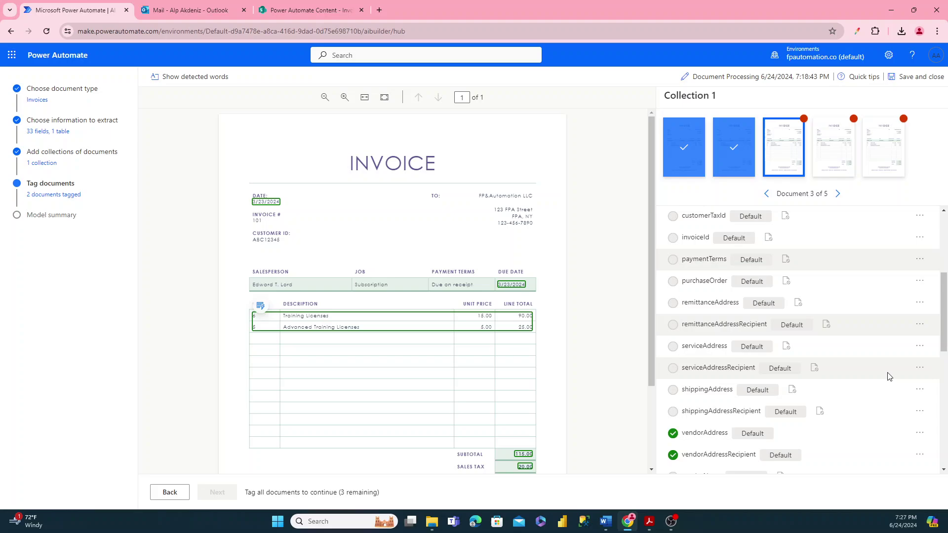
- Clear the vendorAddress and vendorAddressRecipient tags and check the amountDue tag options
scroll(906, 423, "down", 1)
left_click(919, 383)
left_click(913, 417)
left_click(919, 405)
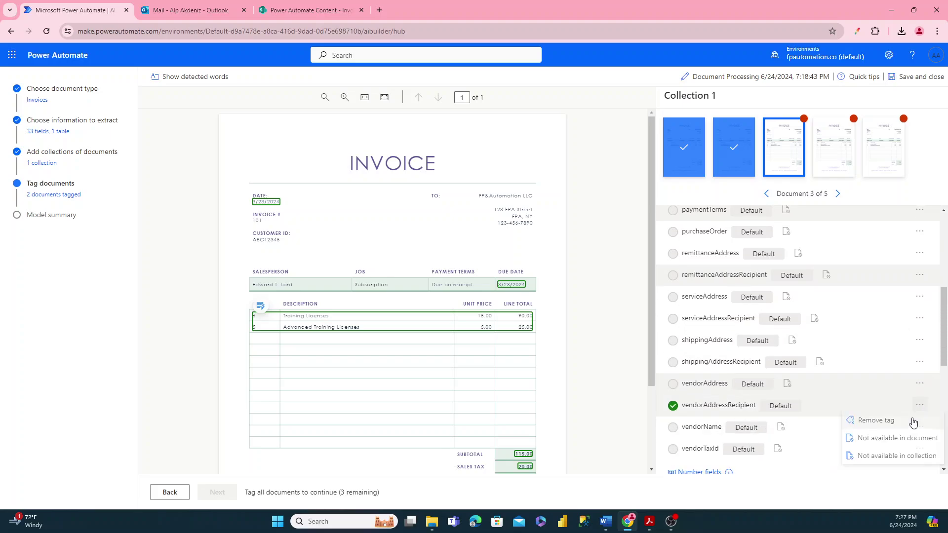
left_click(914, 420)
scroll(913, 423, "down", 2)
left_click(919, 415)
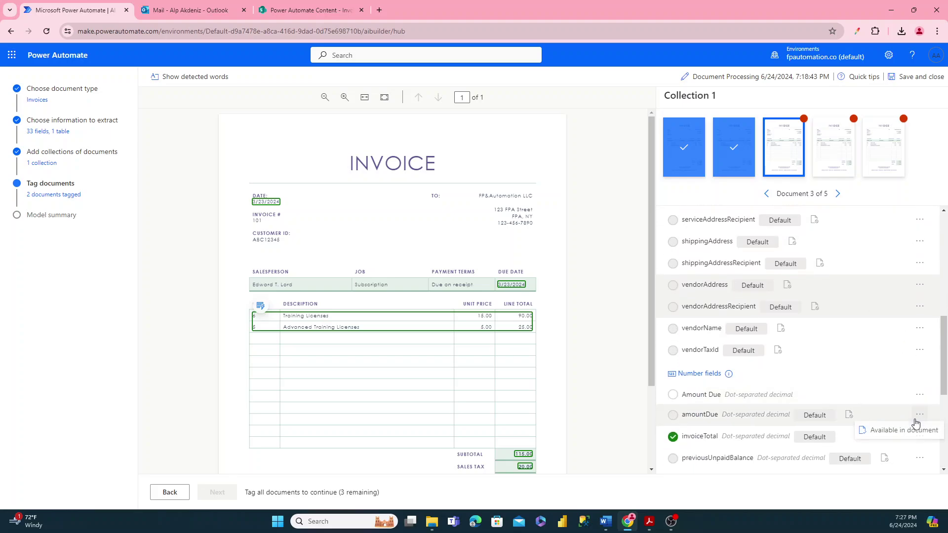
- Mark invoiceTotal, subTotal and totalTax as not available in the document
scroll(916, 419, "down", 1)
left_click(920, 387)
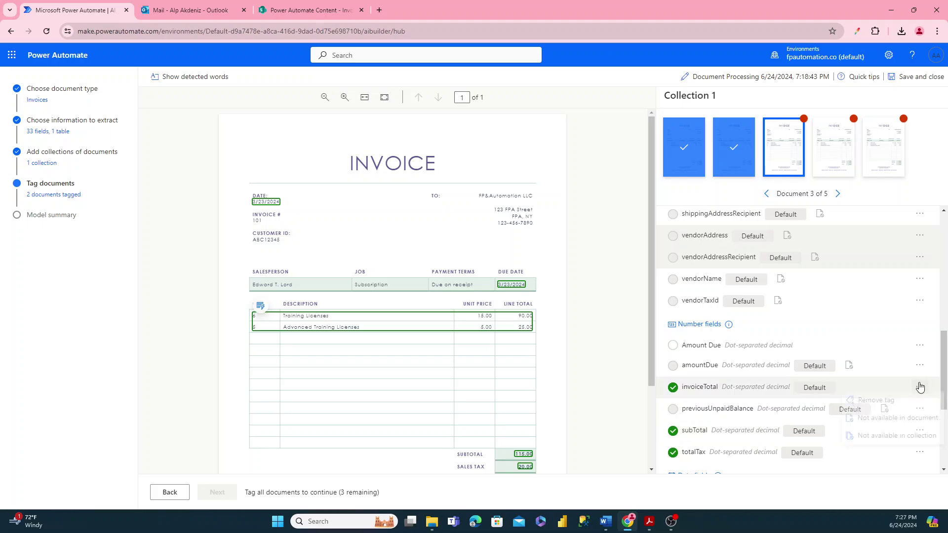
left_click(882, 418)
left_click(920, 431)
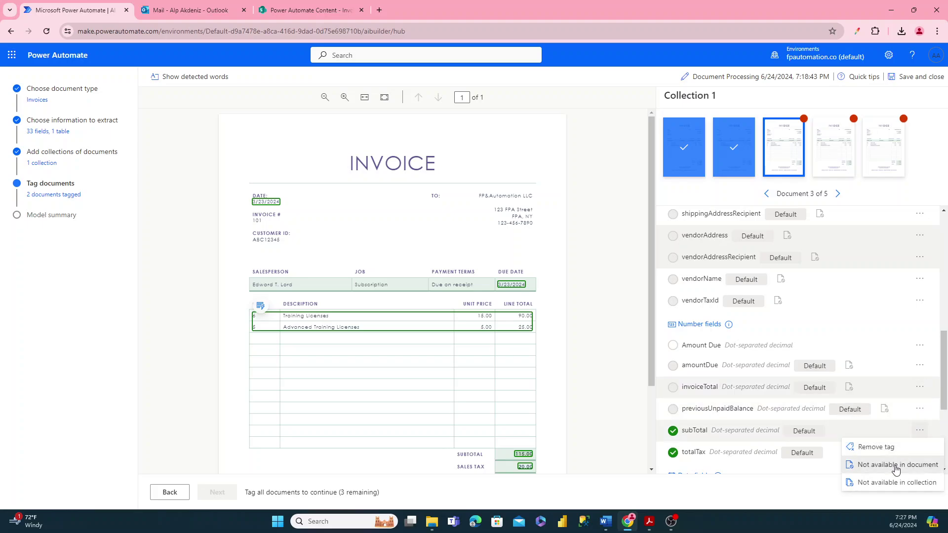
left_click(896, 467)
scroll(896, 444, "down", 1)
left_click(919, 401)
left_click(882, 419)
scroll(886, 395, "down", 3)
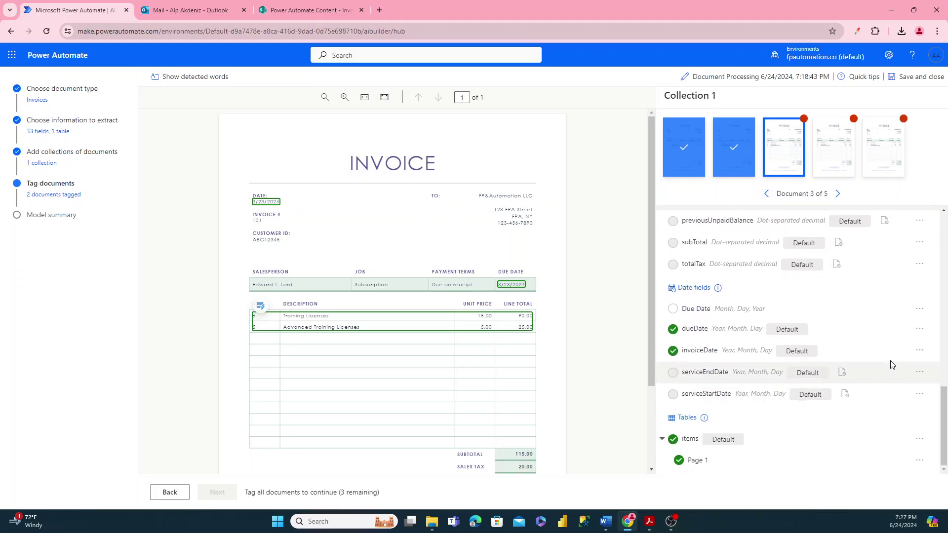
- Mark dueDate and invoiceDate as not available, and bring up the items table's tag options
left_click(919, 329)
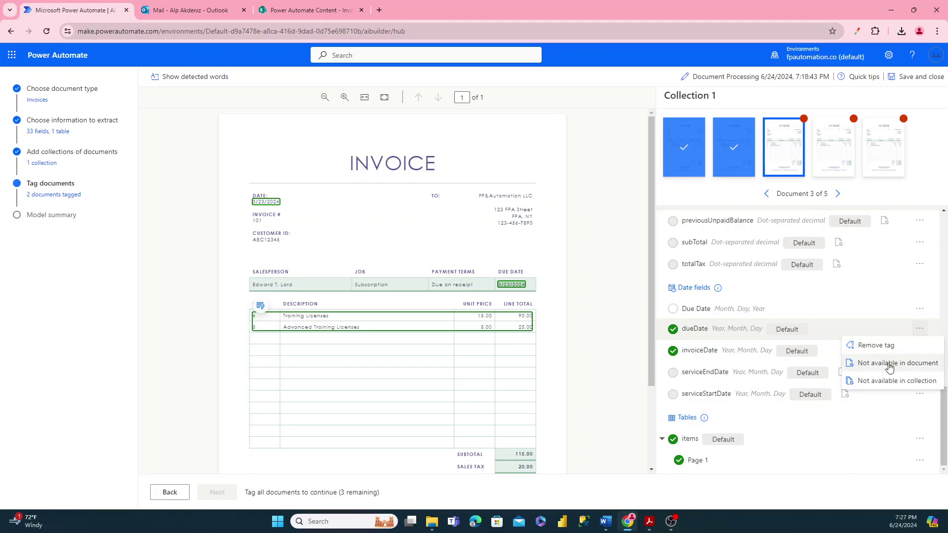
left_click(889, 368)
left_click(920, 350)
left_click(906, 384)
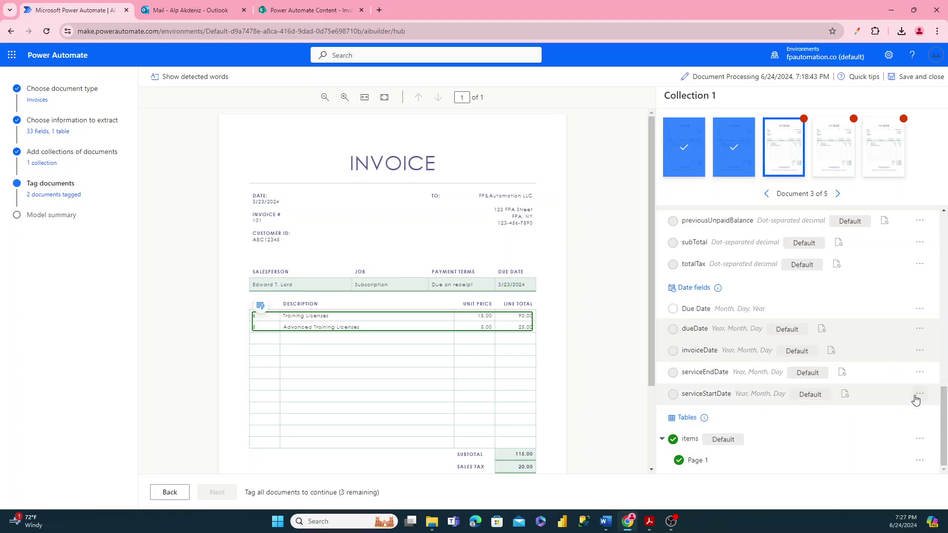
left_click(919, 439)
- Mark the items table as not available, then tag the Invoice Number and the Due Date
left_click(889, 453)
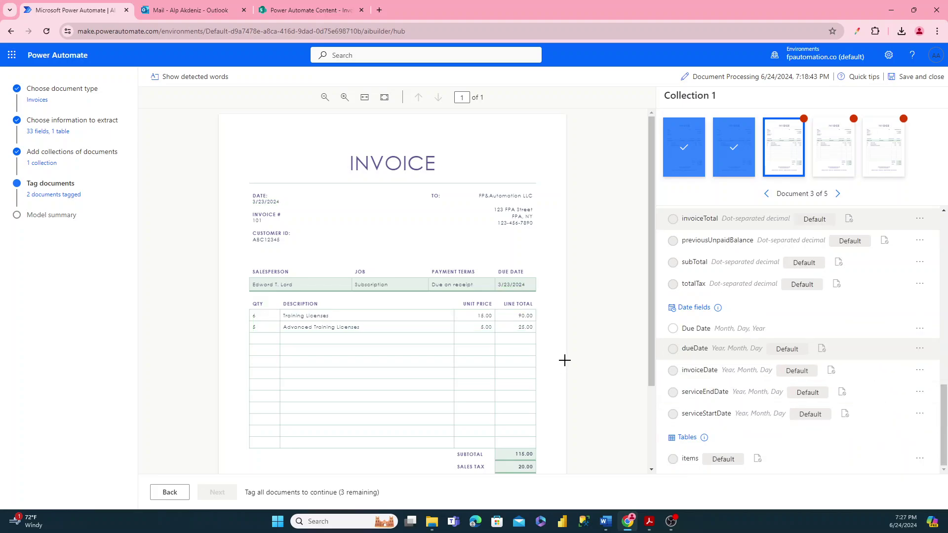
left_click(254, 220)
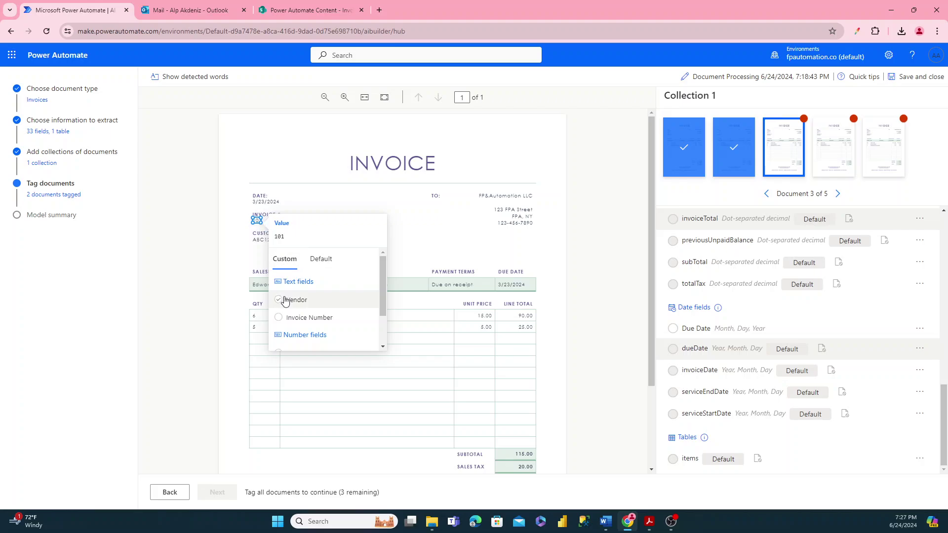
left_click(321, 317)
left_click(505, 286)
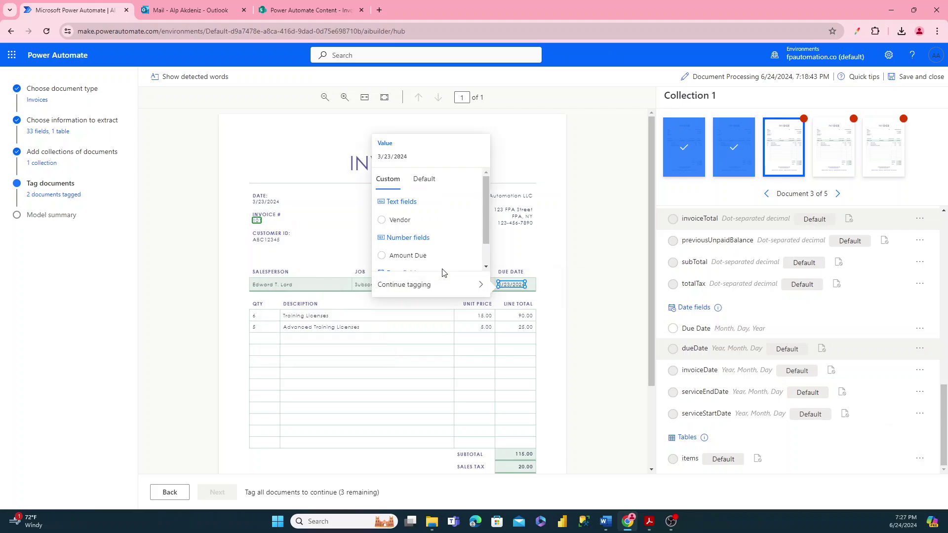
scroll(402, 242, "down", 1)
left_click(403, 261)
- Tag the 135.00 total as Amount Due and K&A CO as Vendor, then open document 4
scroll(528, 411, "down", 2)
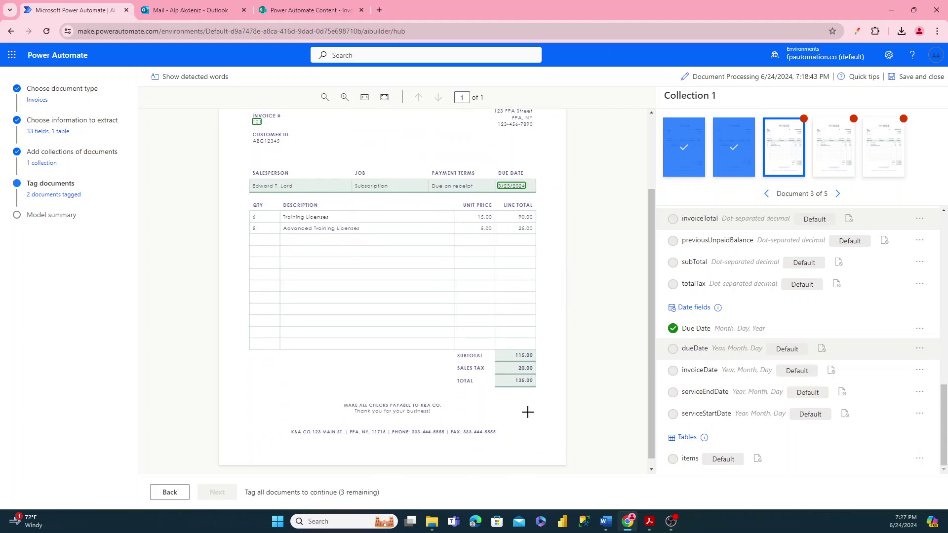
left_click(524, 380)
left_click(401, 357)
left_click_drag(309, 436, 311, 437)
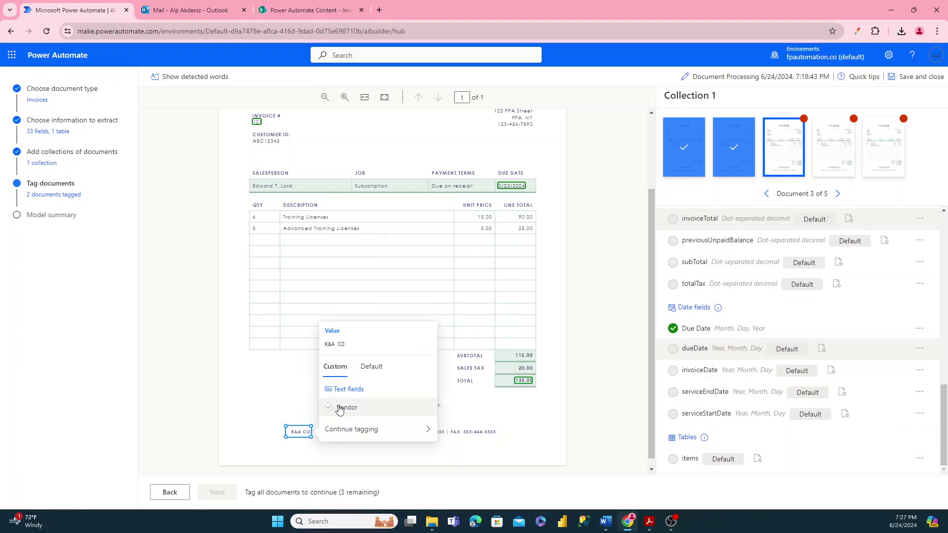
scroll(334, 415, "down", 1)
left_click(358, 402)
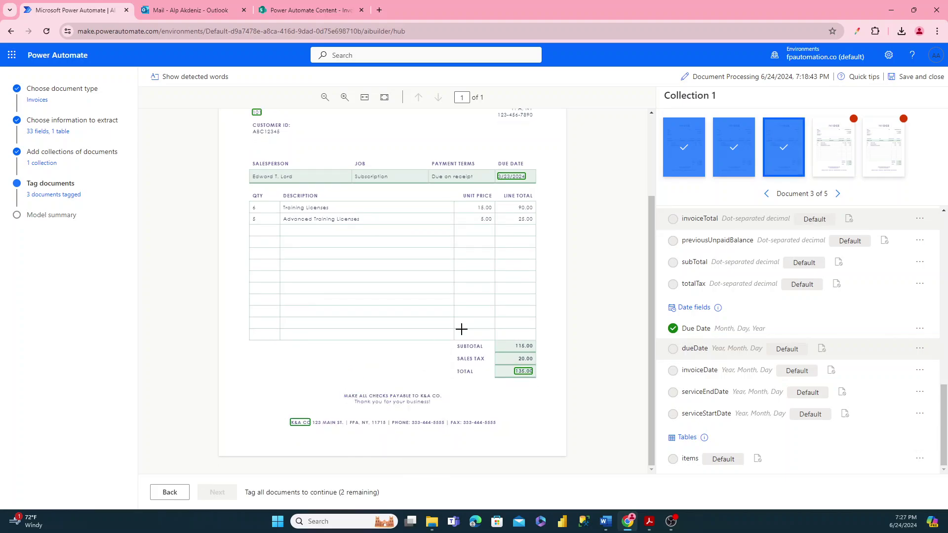
left_click(835, 161)
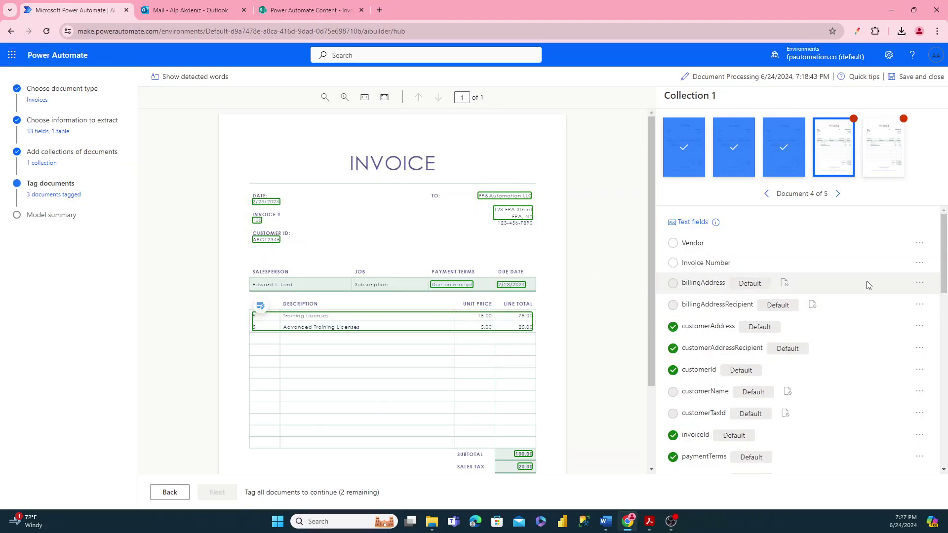
- Clear the customerAddress, customerAddressRecipient, customerId and invoiceId tags on invoice 4
left_click(918, 326)
left_click(889, 340)
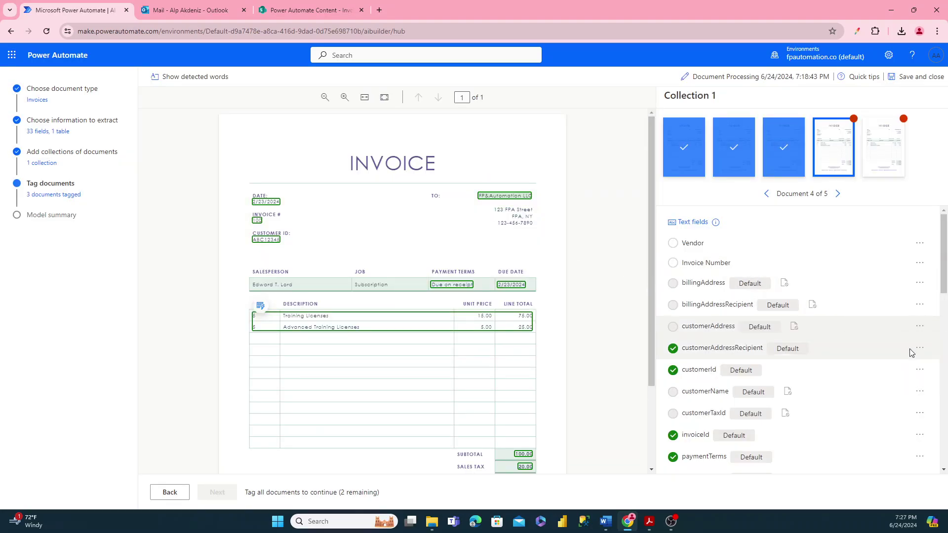
left_click(920, 348)
left_click(877, 366)
left_click(919, 369)
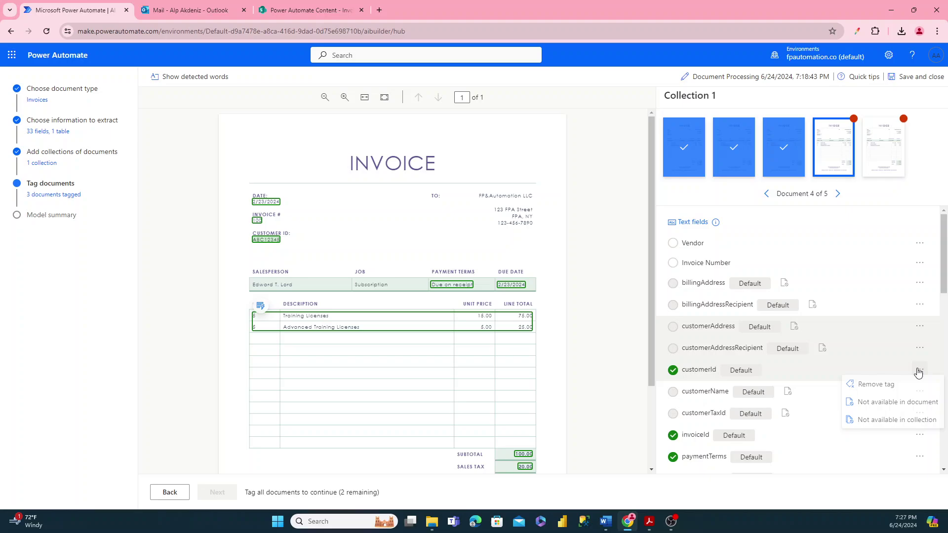
left_click(882, 405)
left_click(919, 435)
left_click(886, 469)
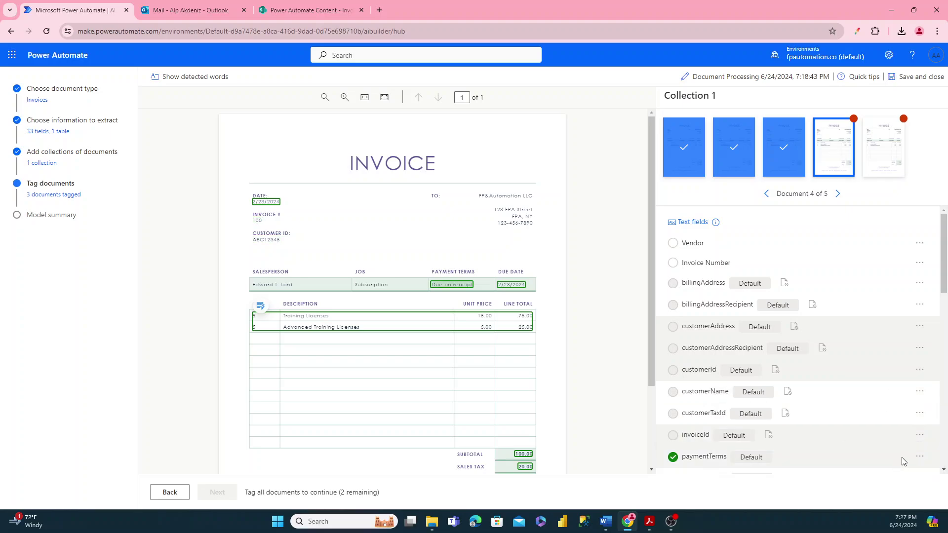
- Clear the paymentTerms, remittanceAddressRecipient, vendorAddress and vendorAddressRecipient tags
scroll(904, 461, "down", 1)
left_click(920, 409)
left_click(893, 421)
scroll(895, 421, "down", 3)
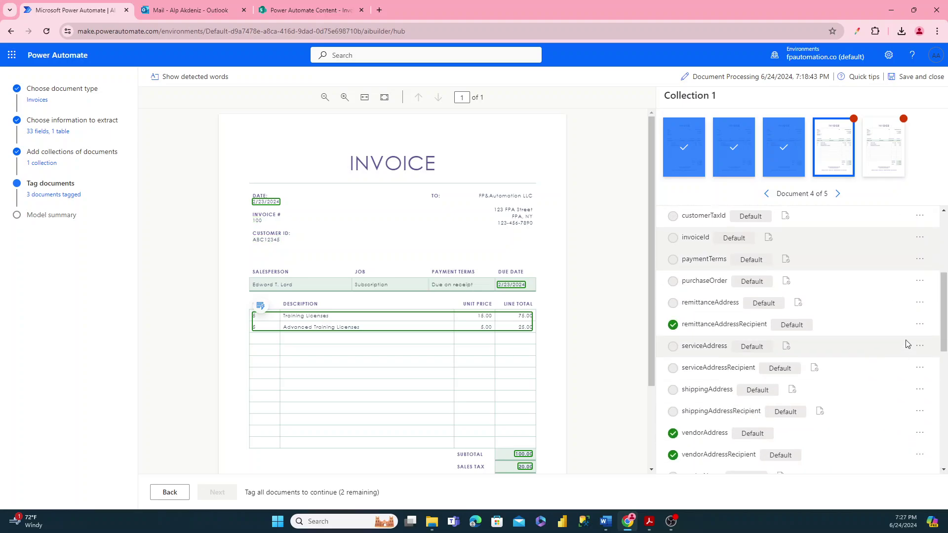
left_click(921, 324)
left_click(894, 359)
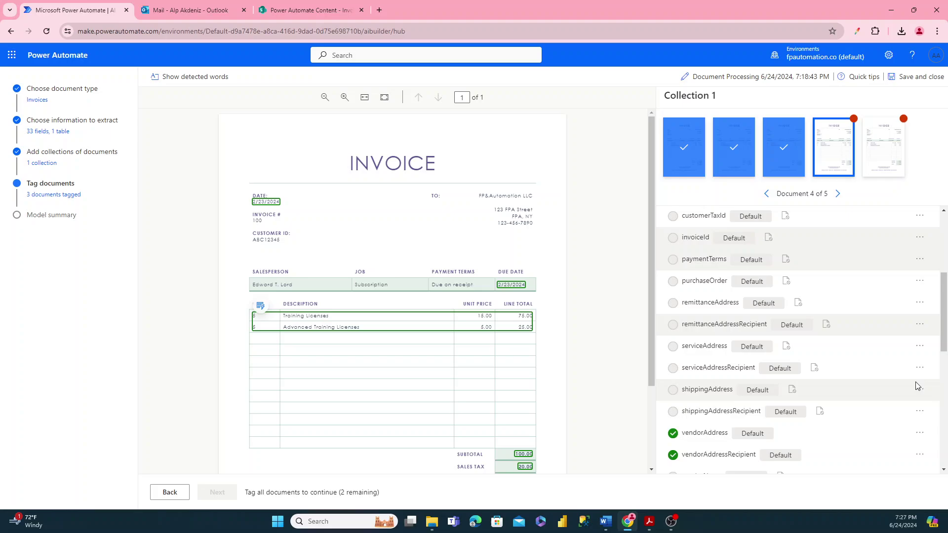
left_click(920, 433)
left_click(904, 465)
scroll(907, 395, "down", 2)
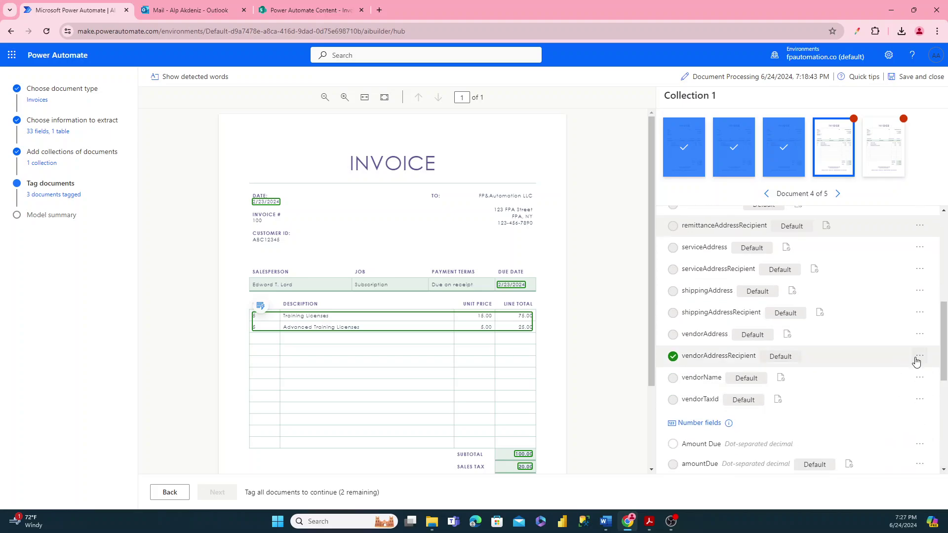
left_click(919, 357)
left_click(891, 390)
- Mark invoiceTotal, subTotal and totalTax as not available in the document
scroll(891, 394, "down", 1)
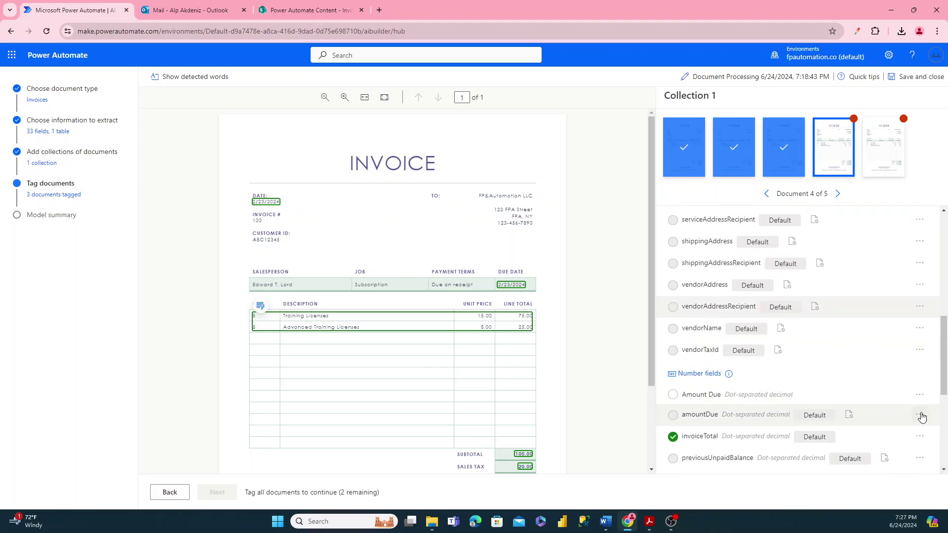
left_click(920, 436)
left_click(877, 471)
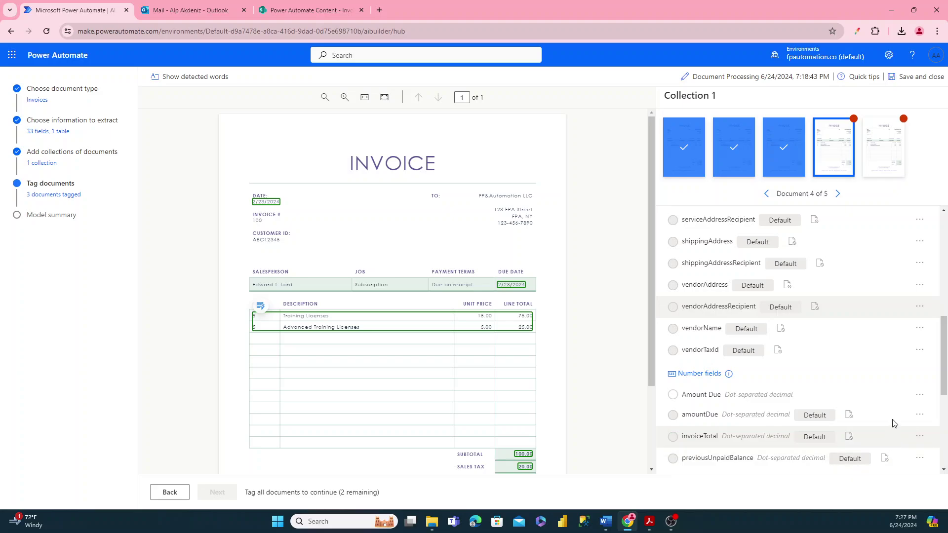
scroll(891, 415, "down", 2)
left_click(920, 381)
left_click(904, 415)
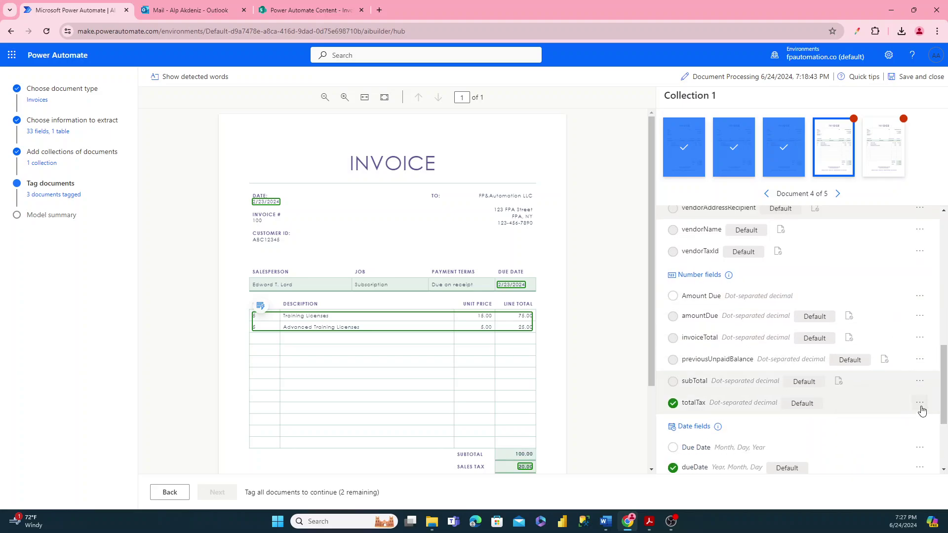
left_click(920, 402)
left_click(903, 437)
- Mark dueDate and invoiceDate as not available, and bring up the items table's tag options
scroll(899, 360, "down", 2)
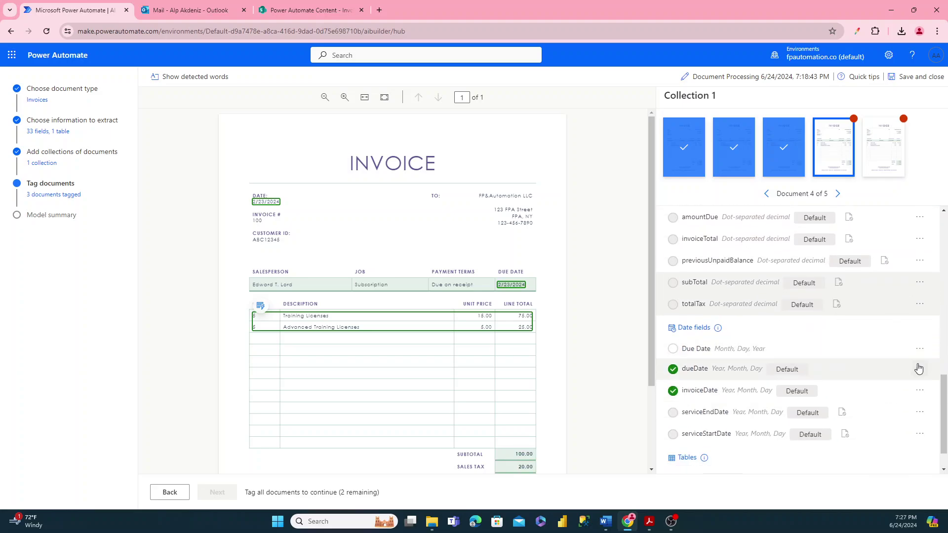
left_click(919, 368)
left_click(884, 402)
left_click(919, 390)
left_click(898, 423)
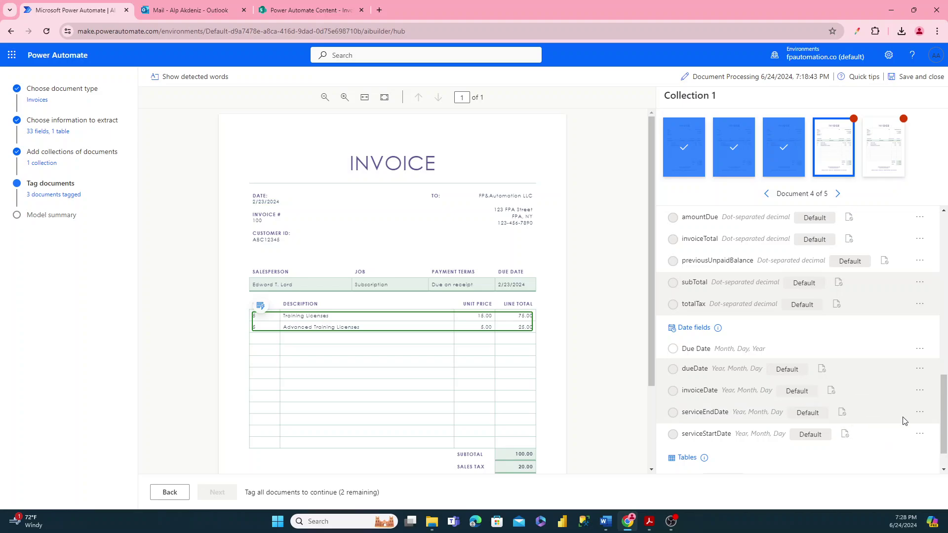
scroll(904, 435, "down", 1)
left_click(919, 439)
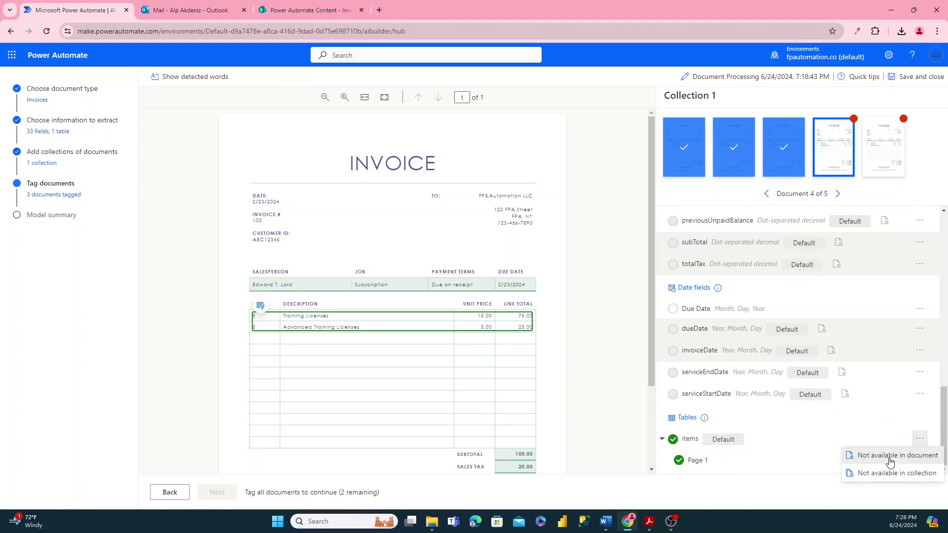
- Mark the items table as not available, then tag 100 as Invoice Number and 2/23/2024 as Due Date
left_click(899, 454)
left_click(257, 221)
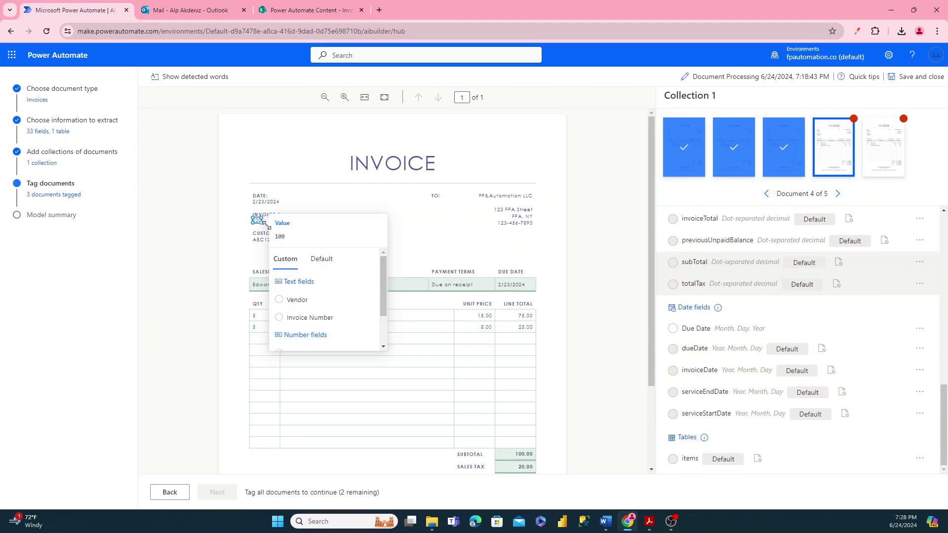
left_click(291, 317)
left_click(510, 284)
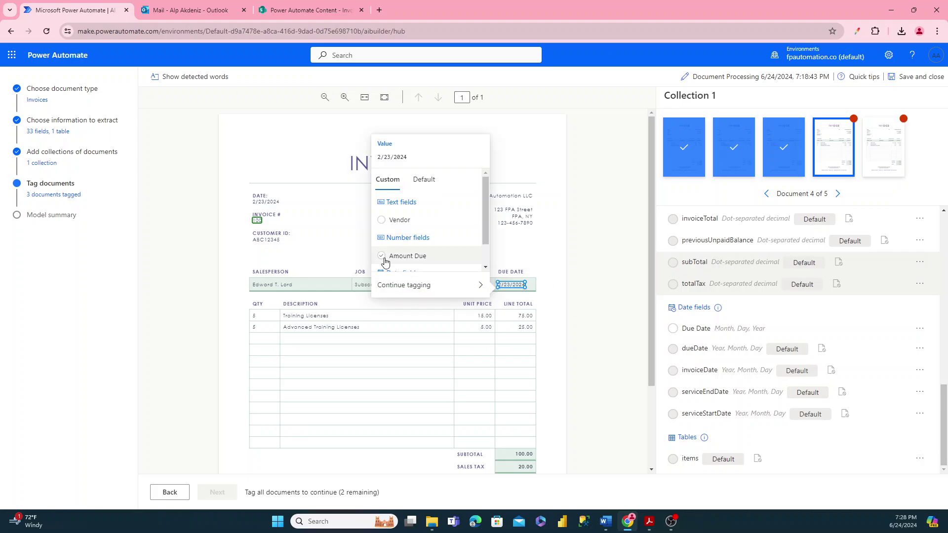
scroll(388, 254, "down", 2)
left_click(399, 263)
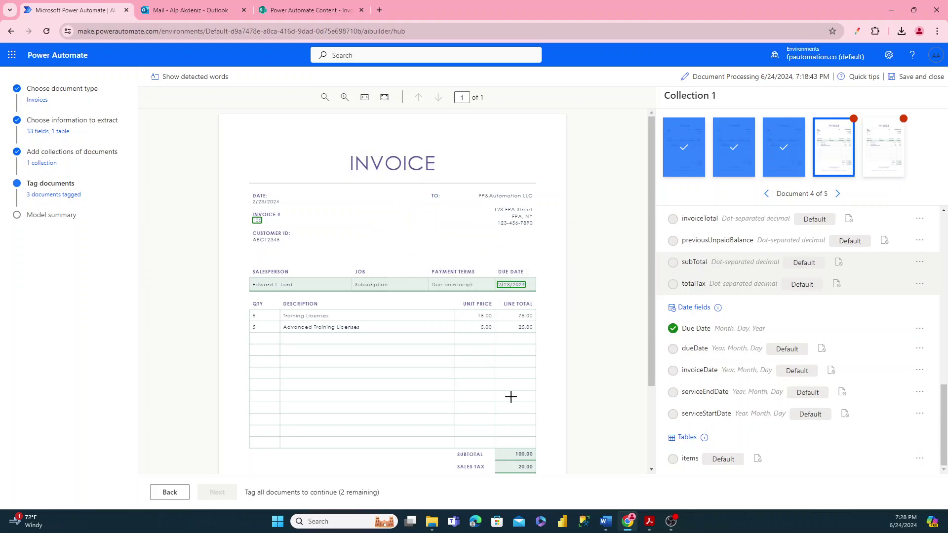
- Tag the 120.00 total as Amount Due and boxed K&A CO as Vendor, then open document 5
scroll(509, 393, "down", 2)
left_click(523, 381)
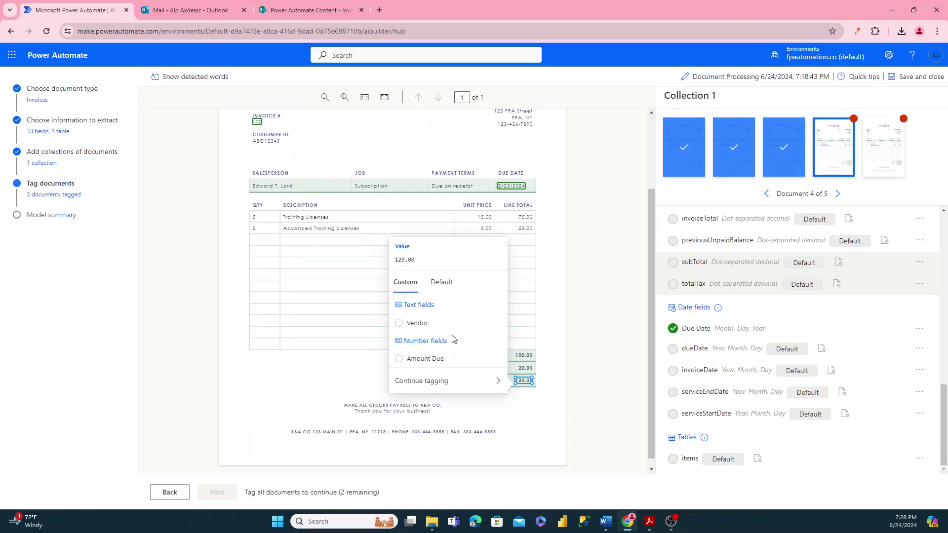
left_click(408, 360)
scroll(353, 360, "down", 1)
left_click_drag(284, 420, 311, 427)
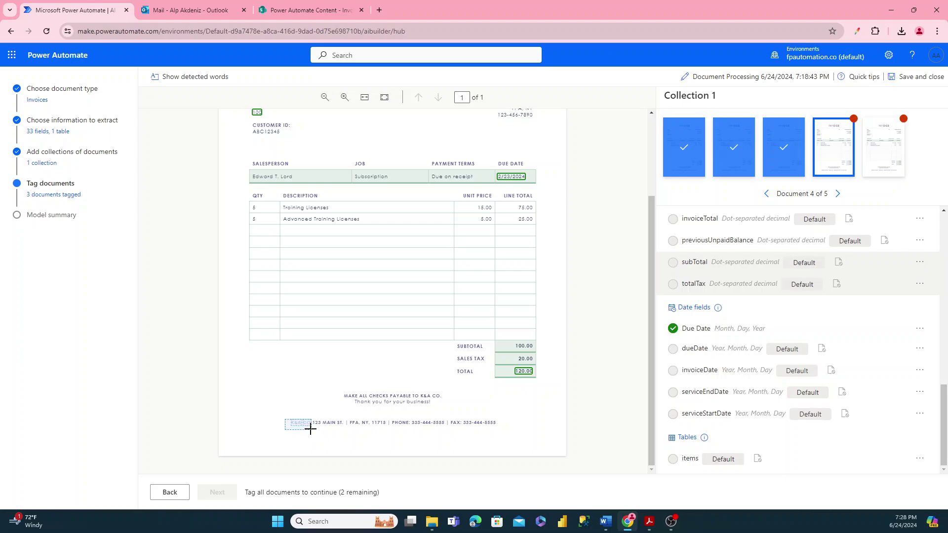
left_click(339, 395)
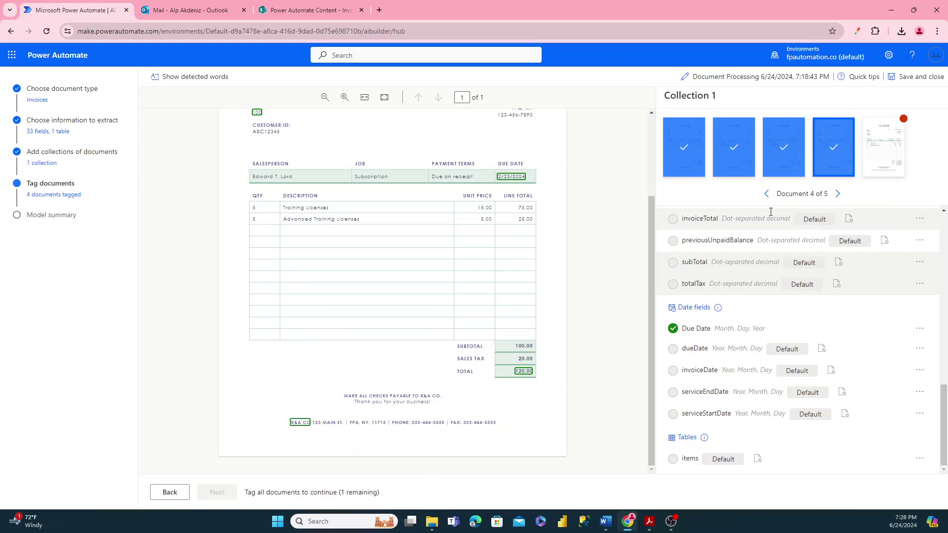
left_click(884, 147)
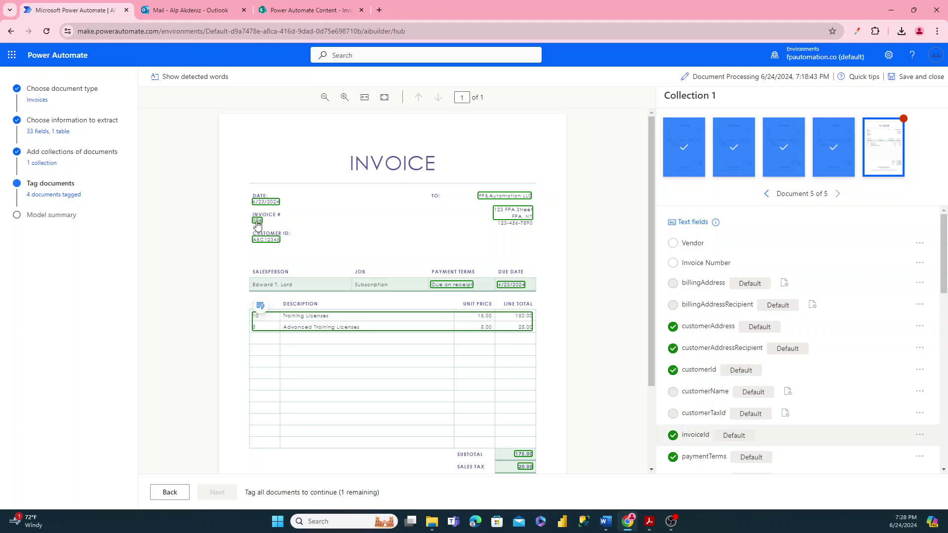
- Clear the customerAddress, customerAddressRecipient, customerId and invoiceId tags on invoice 5
left_click(919, 327)
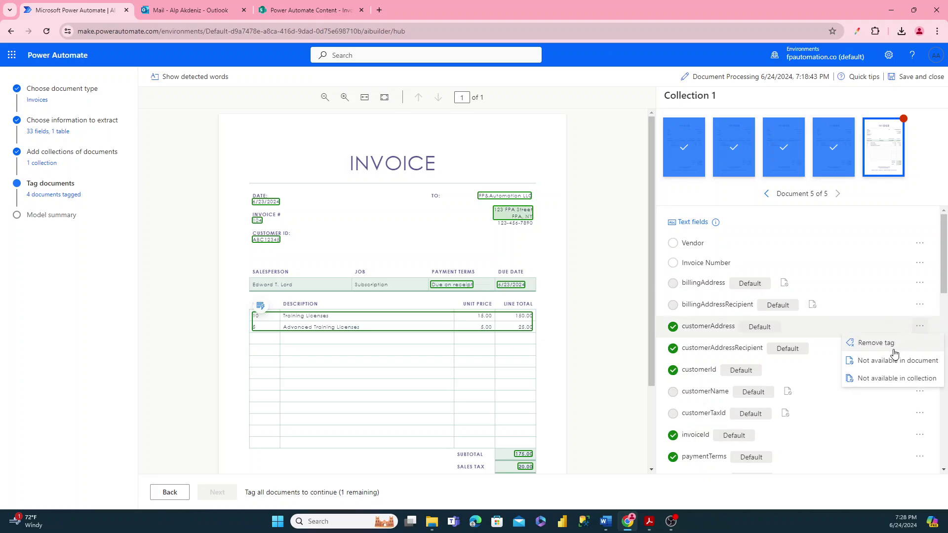
left_click(884, 360)
left_click(919, 348)
left_click(896, 383)
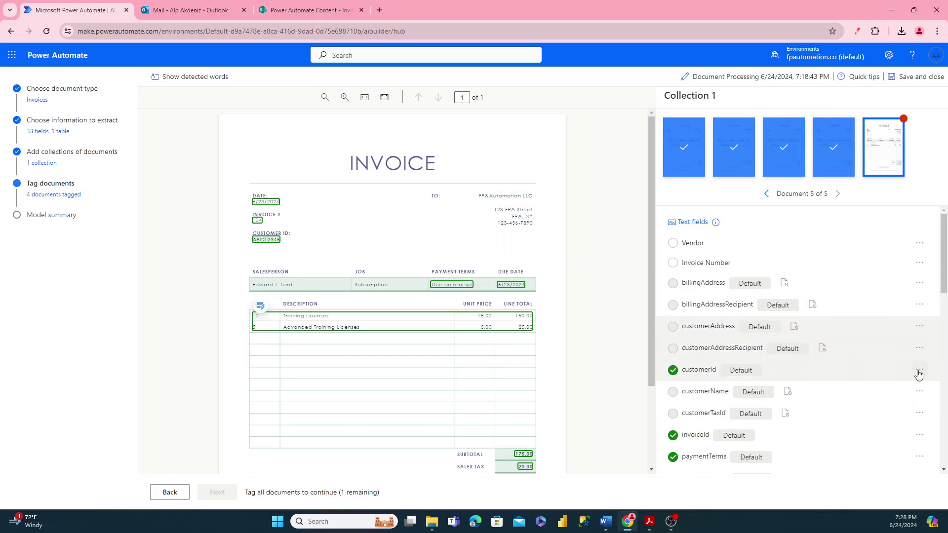
left_click(919, 370)
left_click(886, 404)
left_click(919, 435)
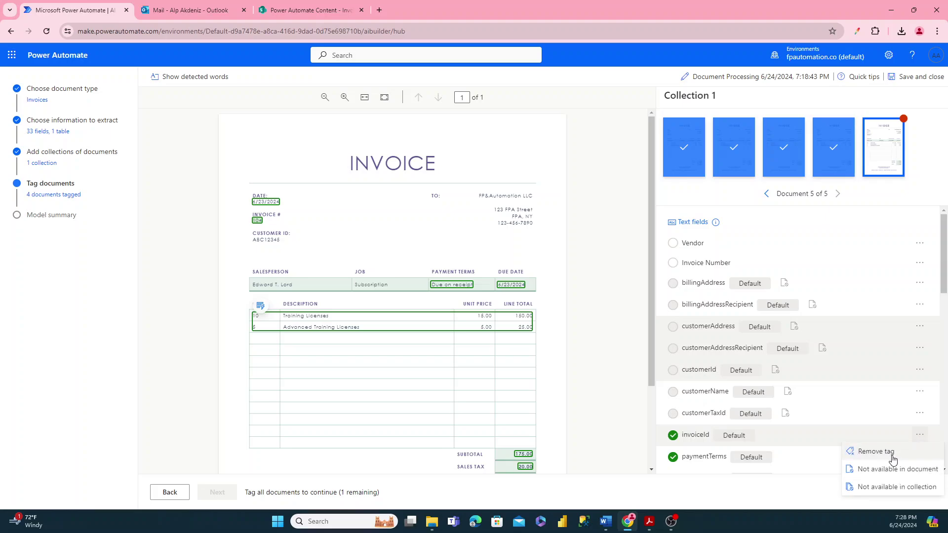
left_click(886, 468)
- Mark paymentTerms, remittanceAddressRecipient, vendorAddress and vendorAddressRecipient as not available in the document
scroll(909, 363, "down", 2)
left_click(914, 359)
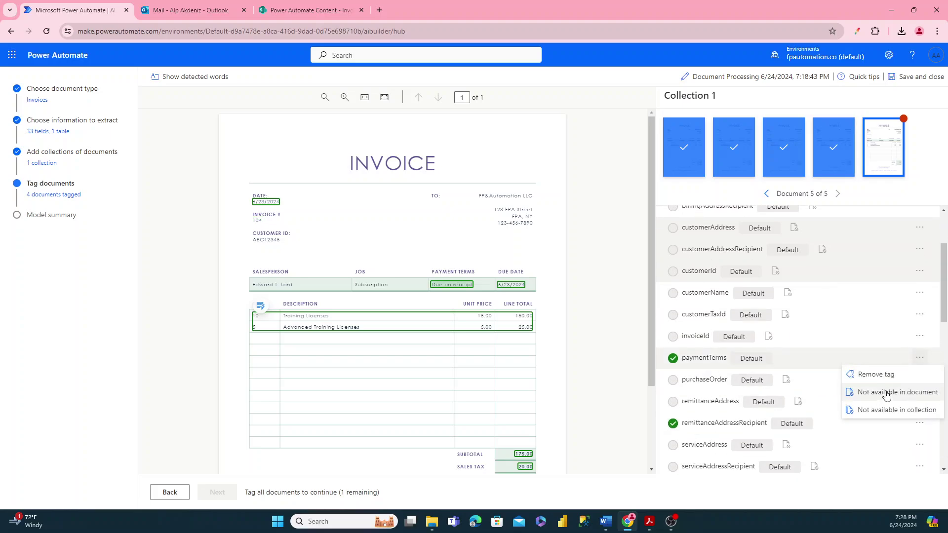
left_click(884, 391)
scroll(917, 341, "down", 2)
left_click(919, 324)
left_click(895, 364)
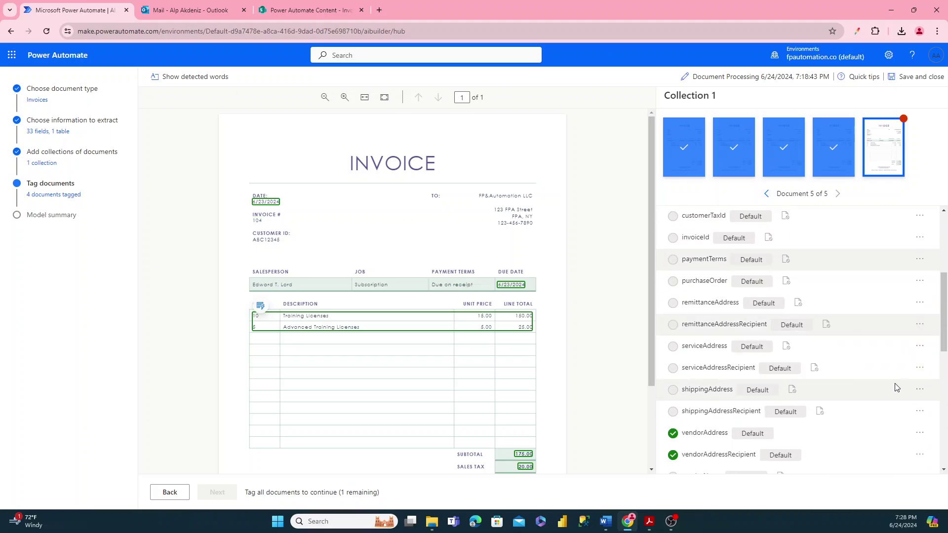
left_click(917, 435)
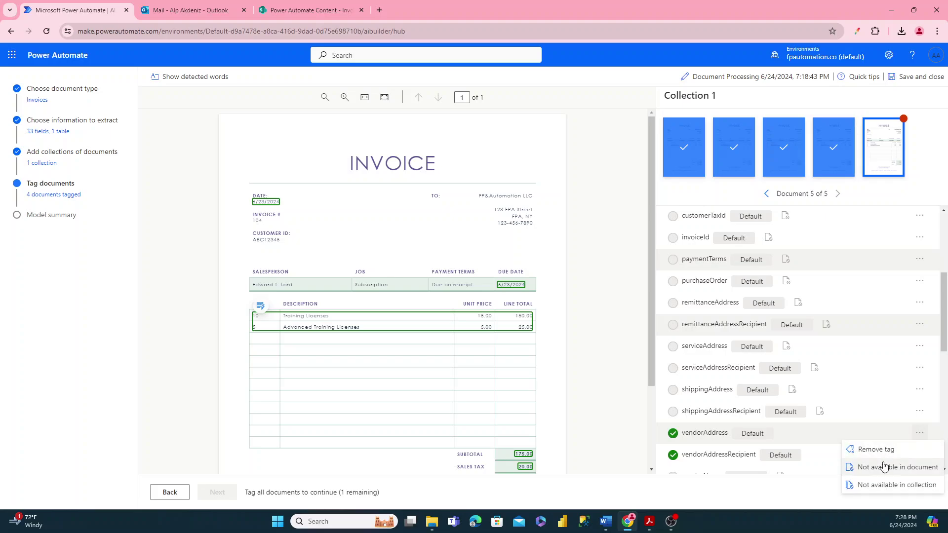
left_click(889, 467)
scroll(906, 415, "down", 3)
left_click(920, 307)
left_click(898, 341)
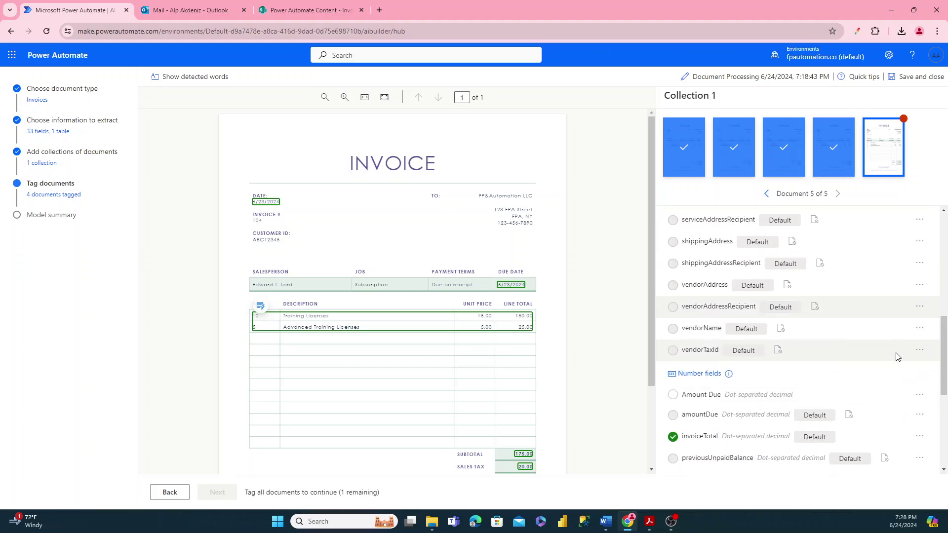
- Mark invoiceTotal, subTotal and totalTax as not available in the document
scroll(900, 364, "down", 1)
left_click(919, 387)
left_click(891, 425)
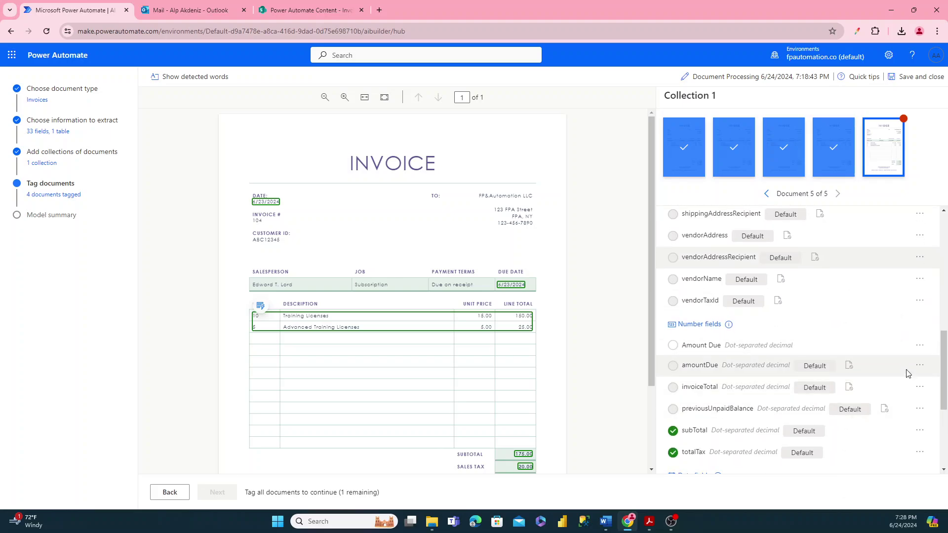
left_click(919, 430)
left_click(898, 464)
scroll(898, 454, "down", 3)
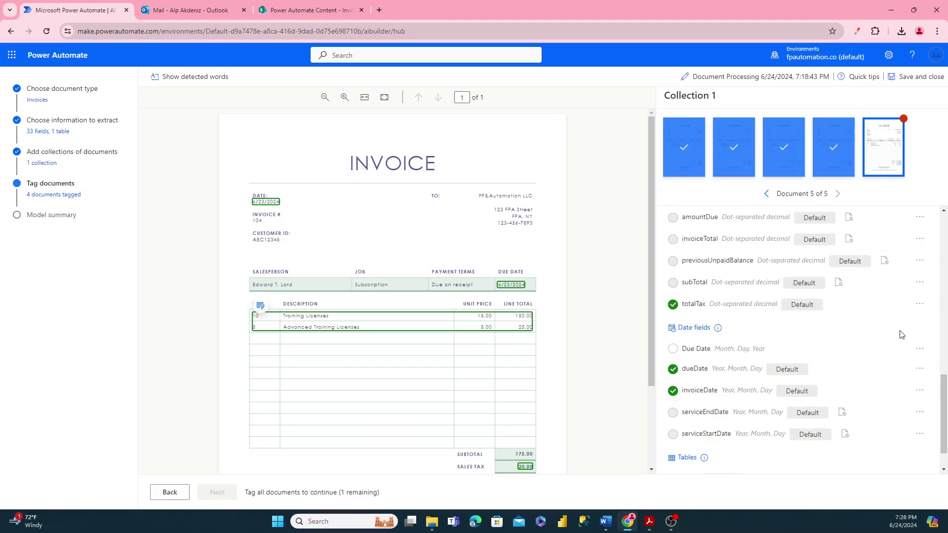
left_click(920, 304)
left_click(891, 346)
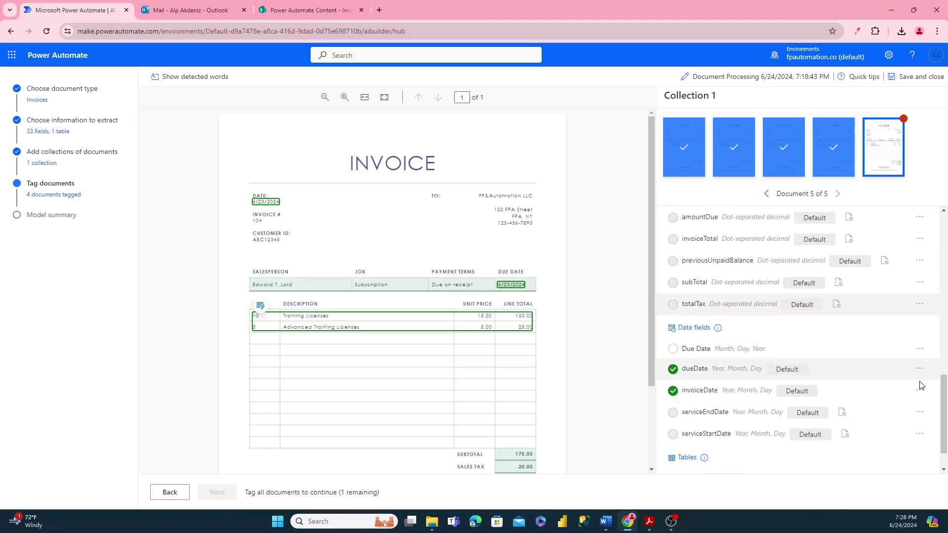
- Mark dueDate and invoiceDate as not available, and bring up the items table's tag options
left_click(919, 369)
left_click(891, 403)
left_click(920, 391)
left_click(895, 424)
scroll(896, 424, "down", 2)
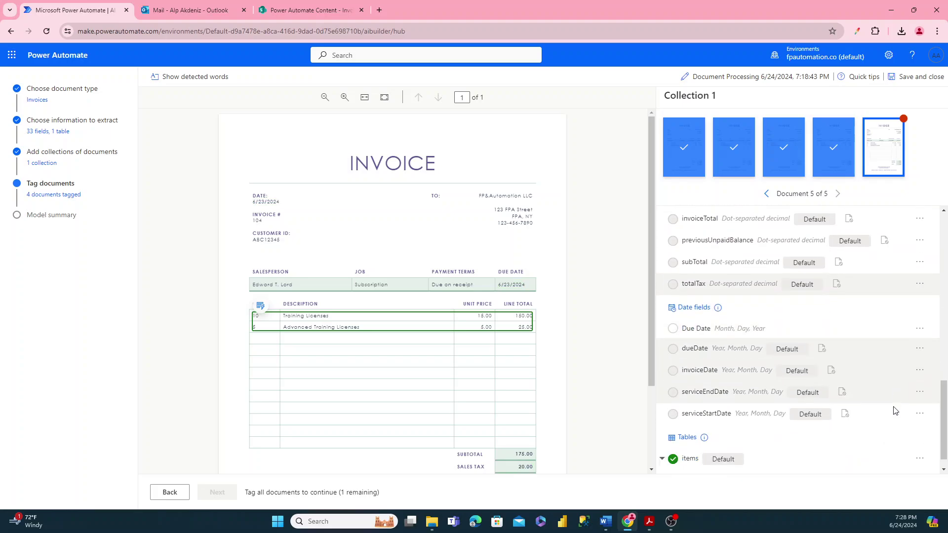
left_click(919, 438)
- Mark the items table as absent, then tag 104 as Invoice Number and 6/23/2024 as Due Date
left_click(876, 463)
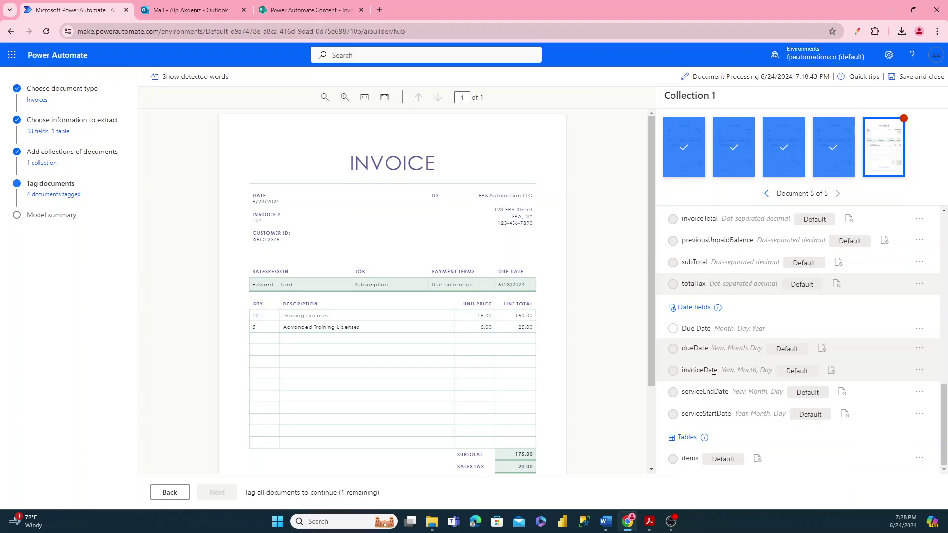
left_click(257, 220)
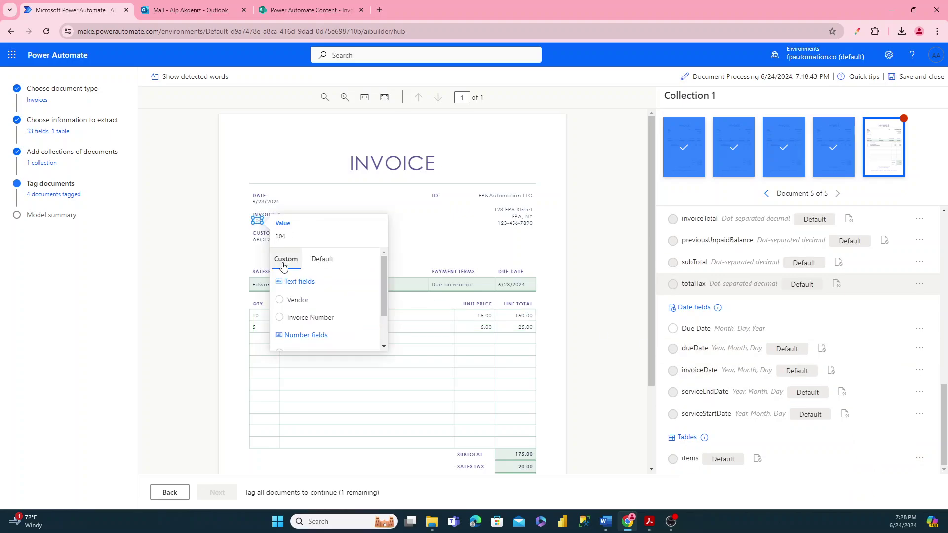
left_click(286, 317)
left_click(513, 286)
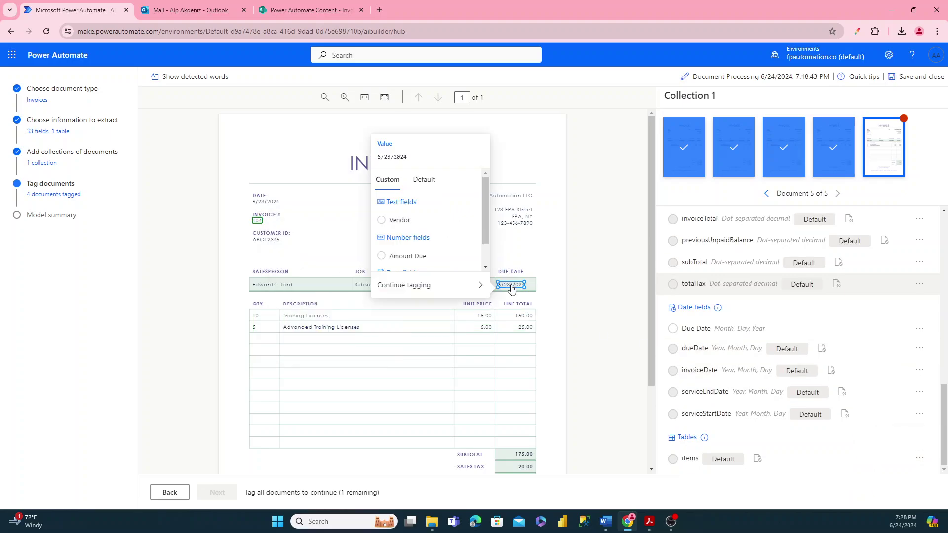
scroll(390, 248, "down", 1)
left_click(401, 263)
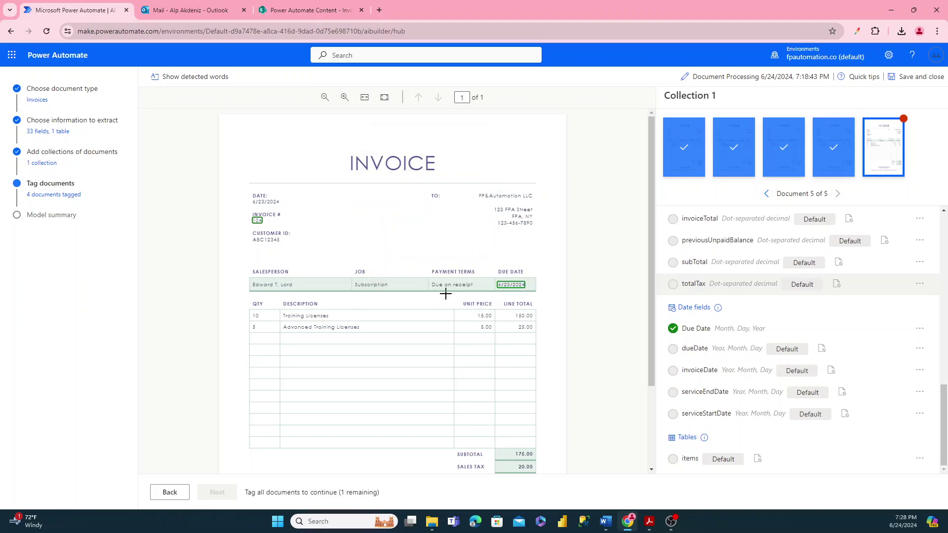
- Tag the 195.00 total as Amount Due and box K&A CO as the Vendor
scroll(522, 380, "down", 2)
left_click(523, 380)
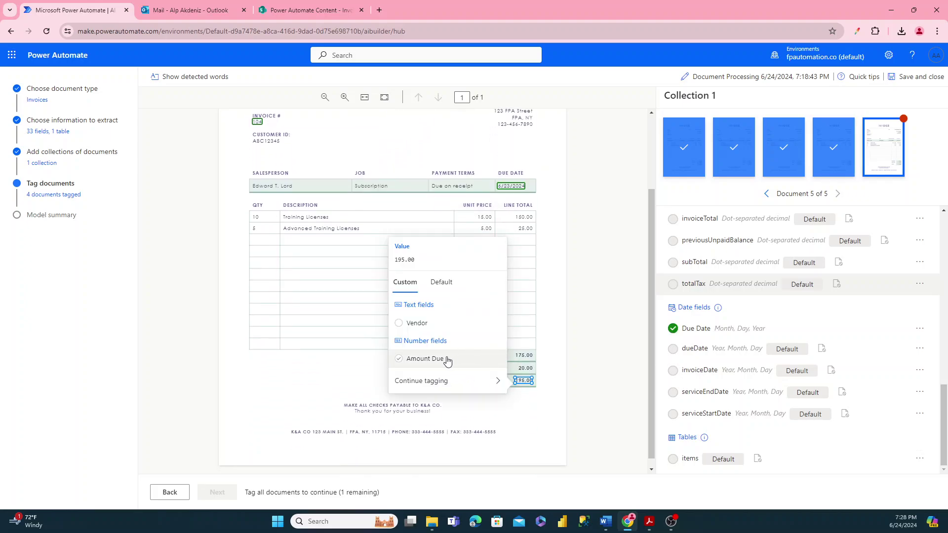
left_click(428, 362)
scroll(385, 387, "down", 1)
left_click_drag(282, 415, 310, 429)
left_click(336, 395)
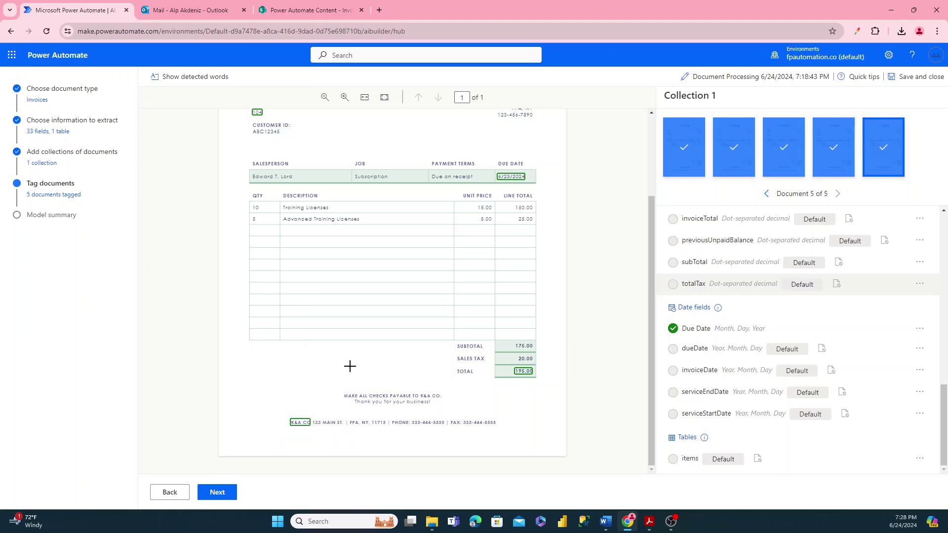
scroll(495, 271, "up", 1)
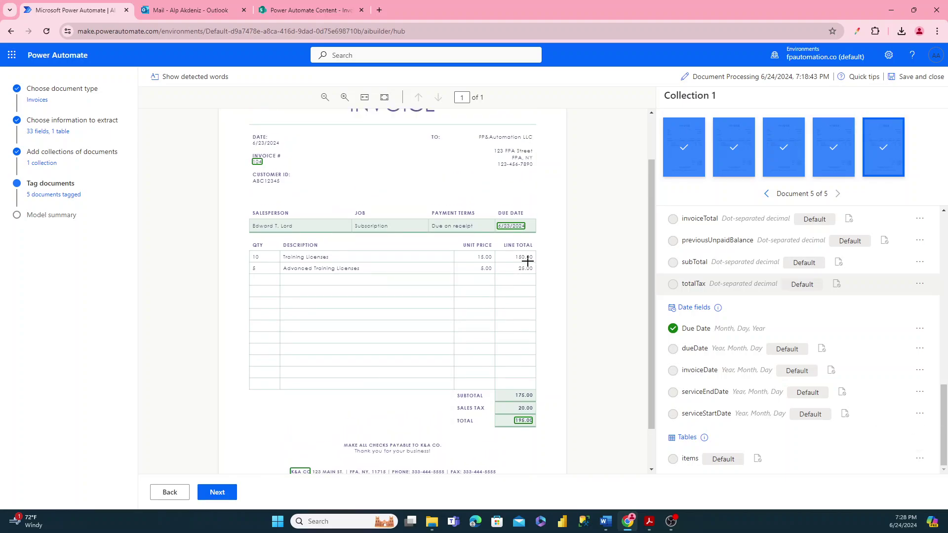
scroll(528, 274, "up", 1)
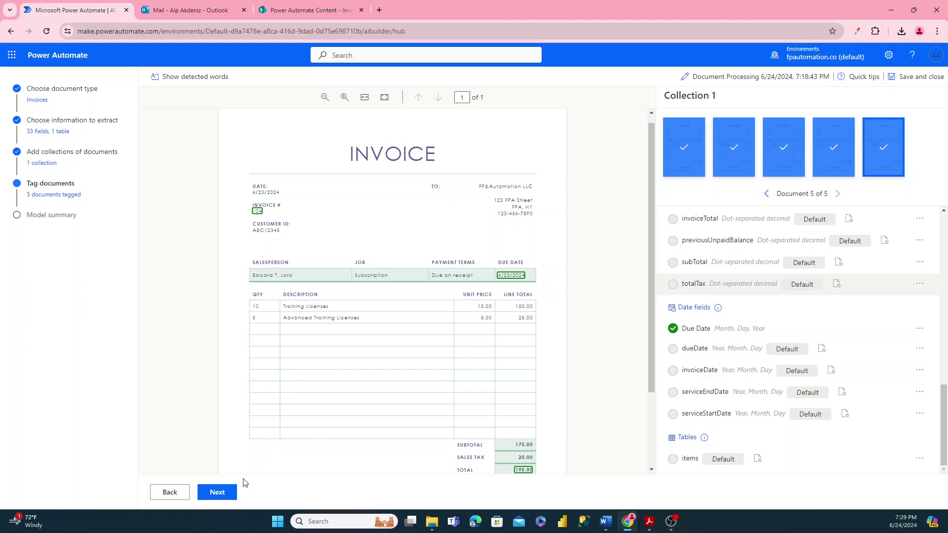
- Go to the Model summary and review the fields, each with 5 examples
left_click(223, 496)
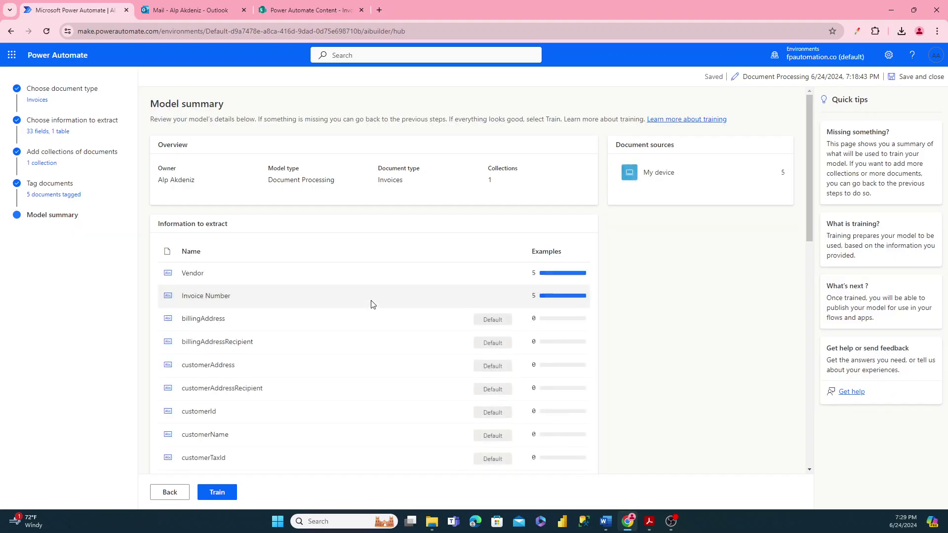
scroll(434, 272, "down", 2)
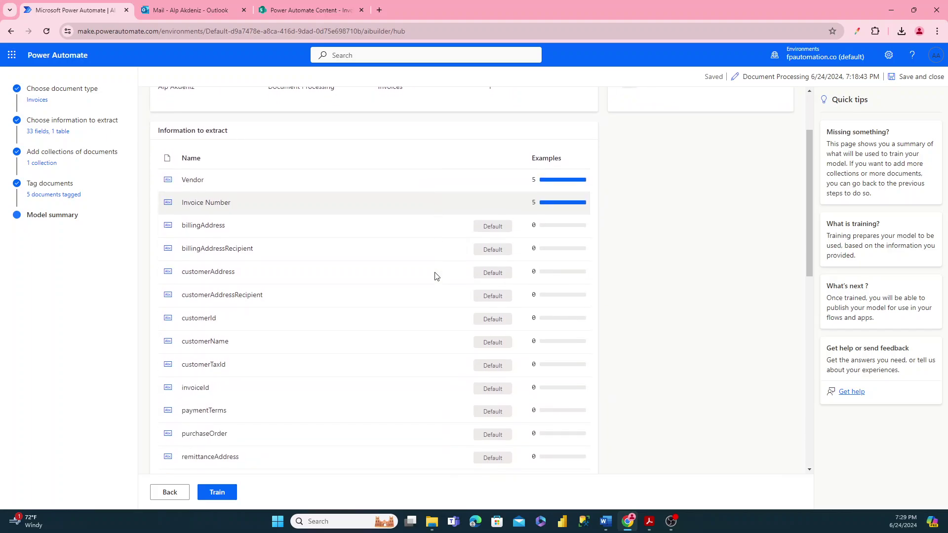
scroll(557, 192, "down", 1)
scroll(554, 192, "up", 1)
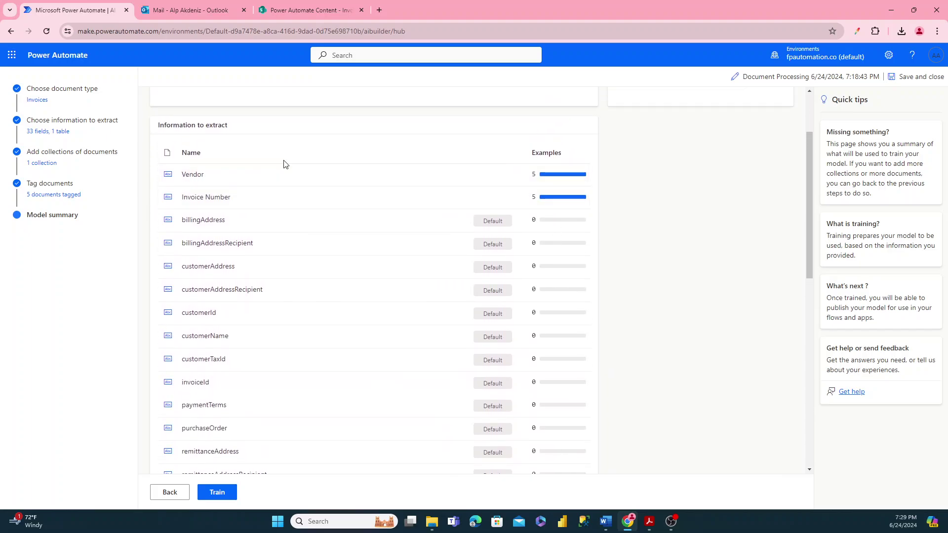
scroll(229, 213, "down", 8)
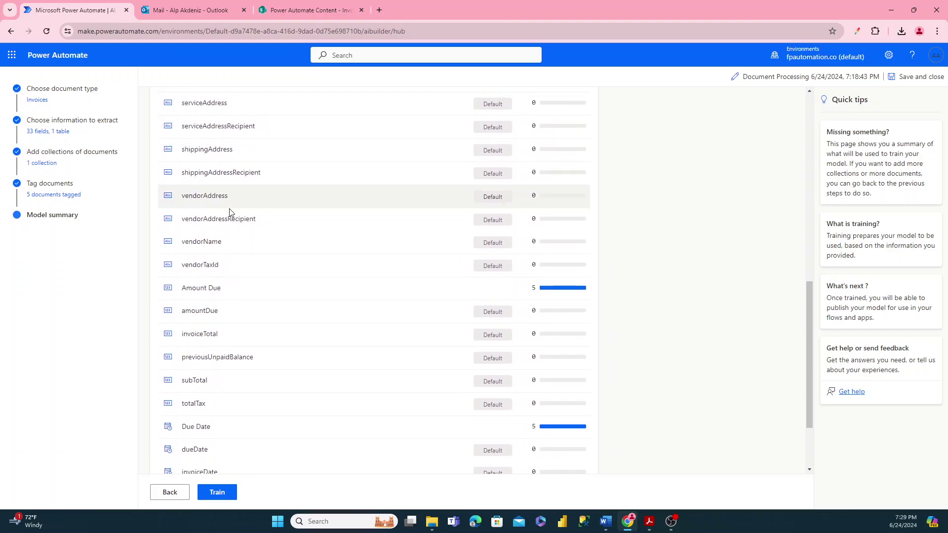
scroll(254, 287, "down", 1)
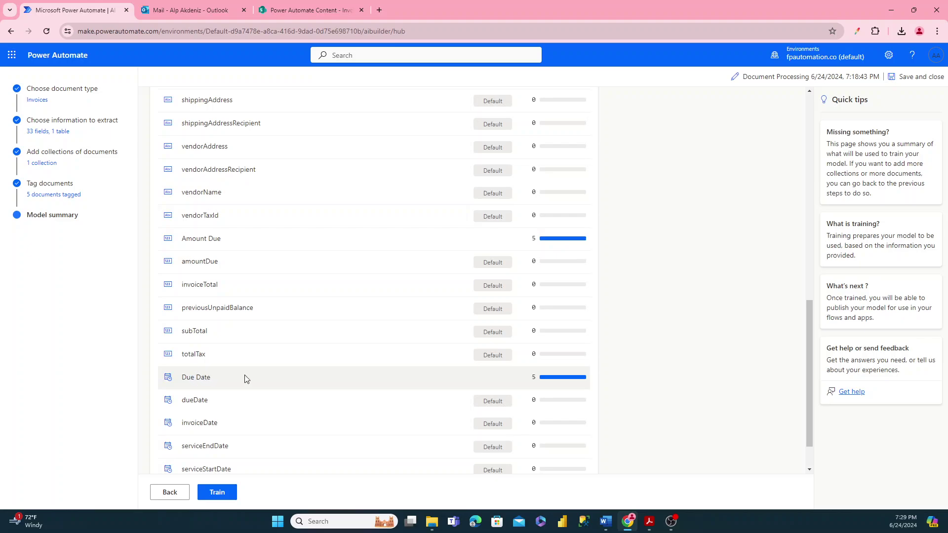
scroll(240, 366, "down", 1)
scroll(284, 328, "up", 10)
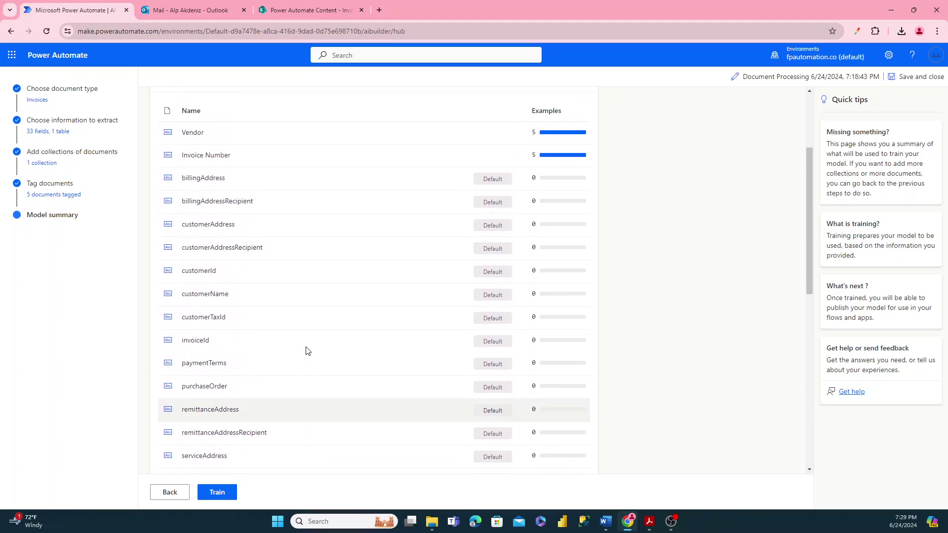
scroll(306, 350, "up", 3)
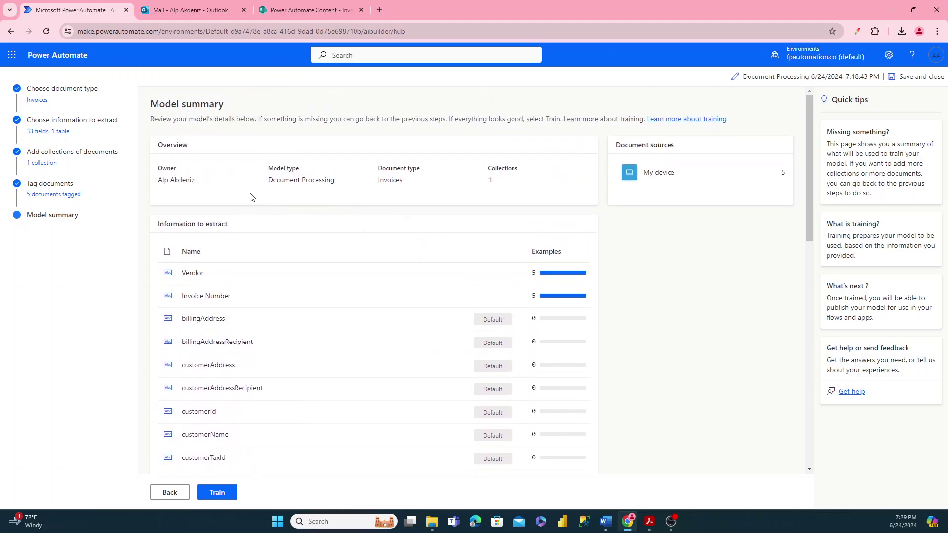
- Rename the model from its header to 'Extract Vendor Invoice Info'
left_click(783, 78)
triple_click(787, 121)
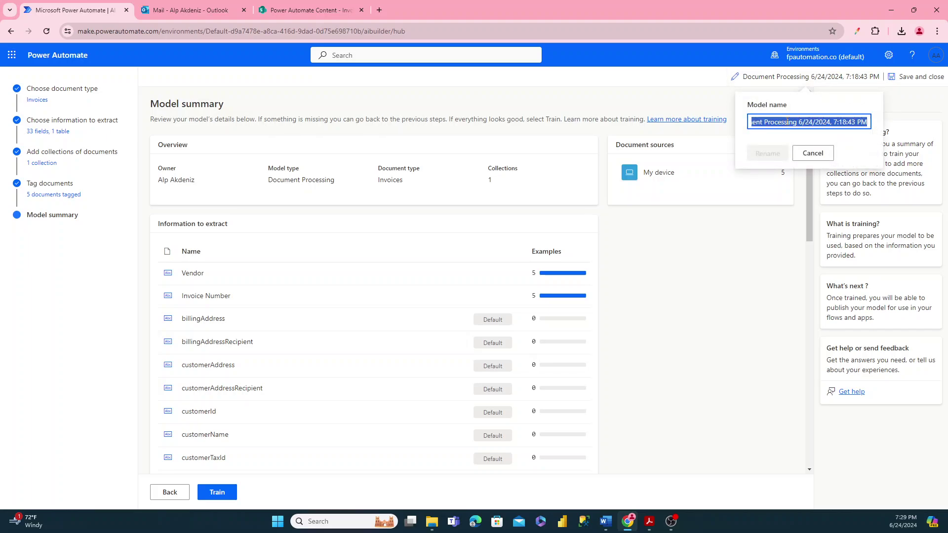
type("Ext")
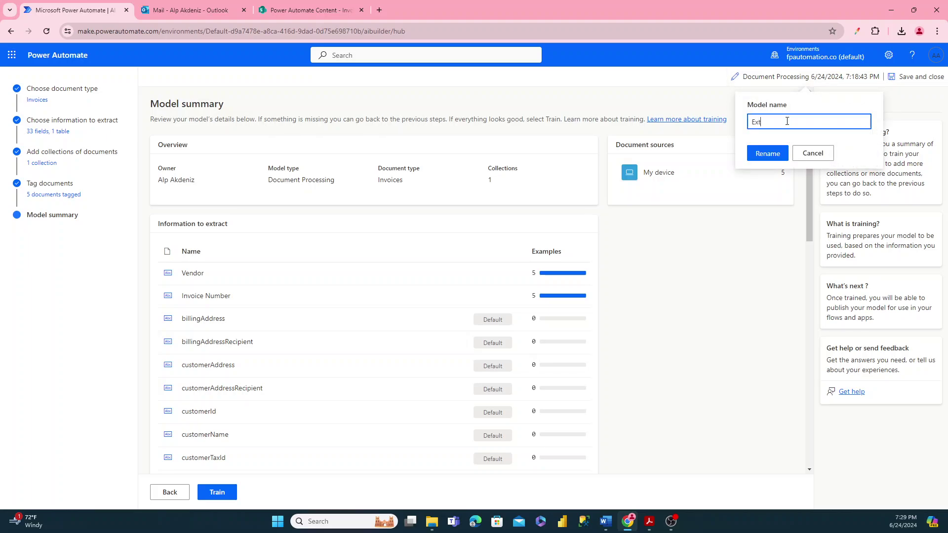
type("ract Vendor Invoice Info")
left_click(769, 153)
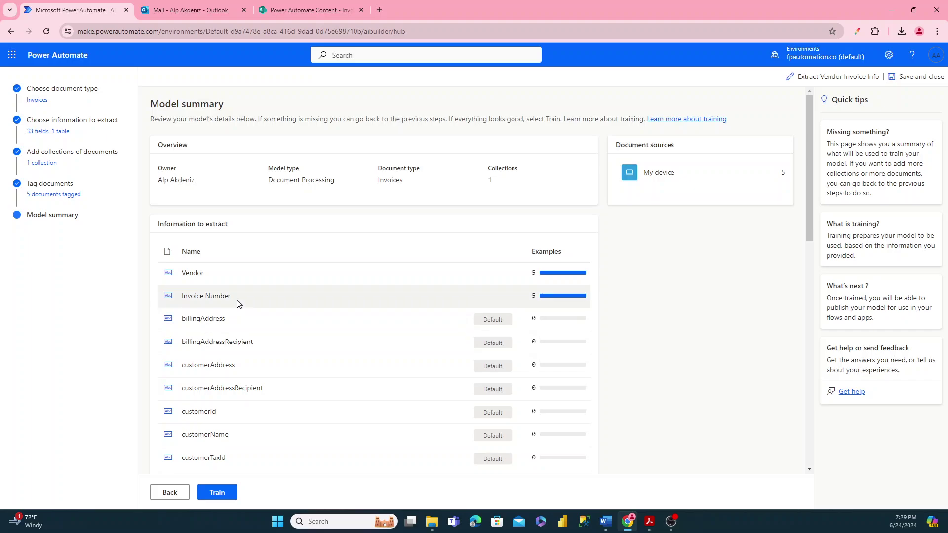
scroll(237, 304, "down", 1)
scroll(238, 313, "up", 1)
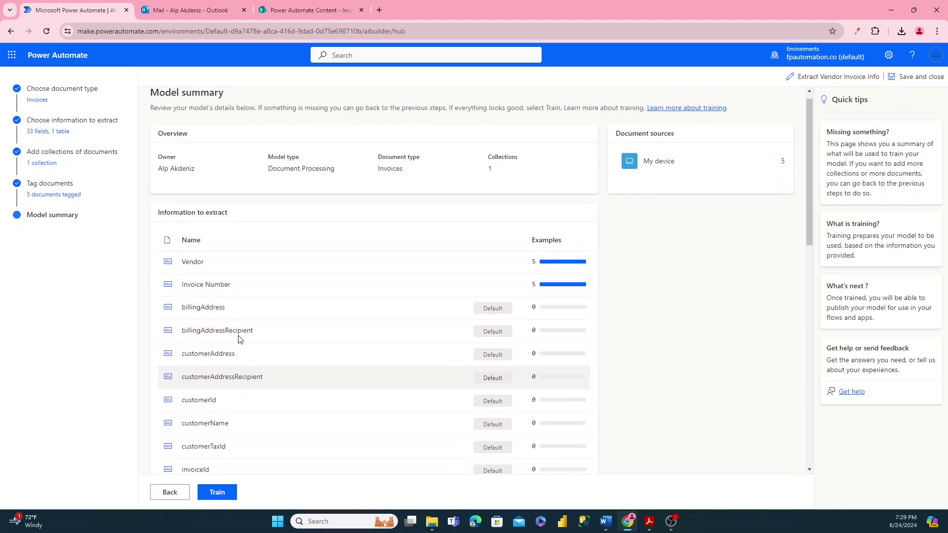
- Train the Extract Vendor Invoice Info model and return to the AI models list
left_click(216, 494)
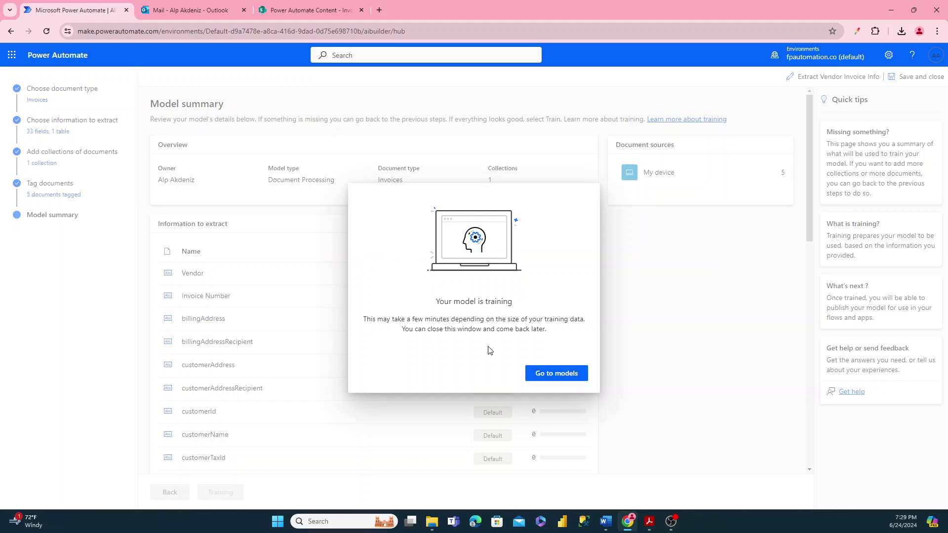
left_click(570, 376)
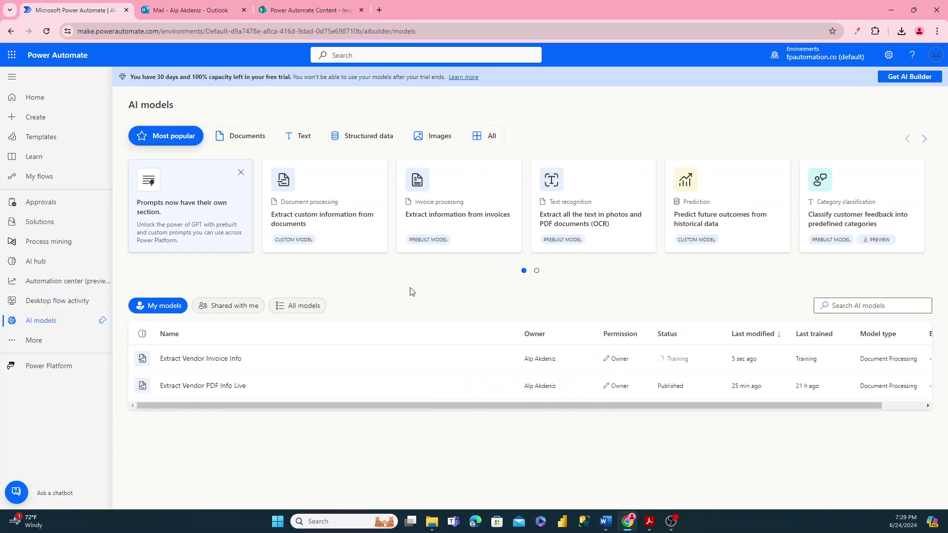
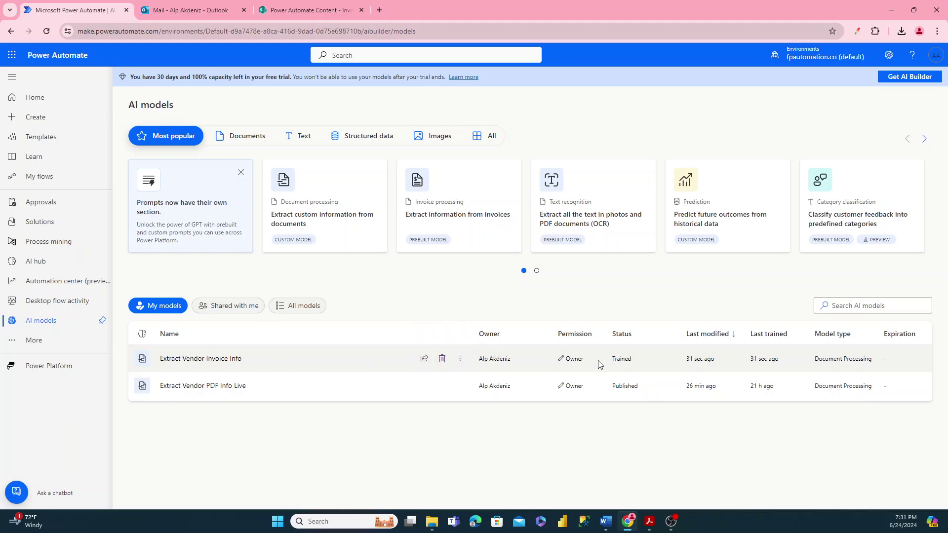
- Publish the trained Extract Vendor Invoice Info model from its details page
left_click(232, 361)
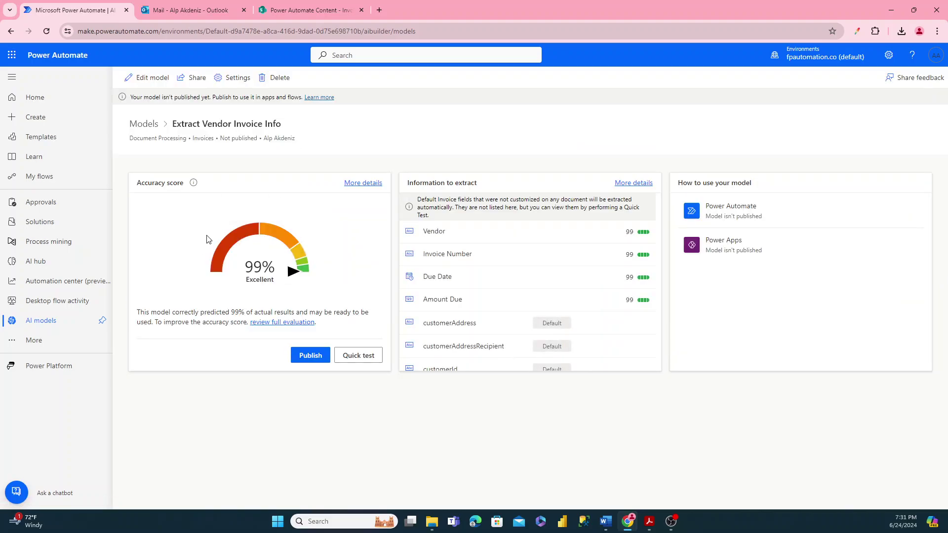
mouse_move(308, 268)
left_click(314, 357)
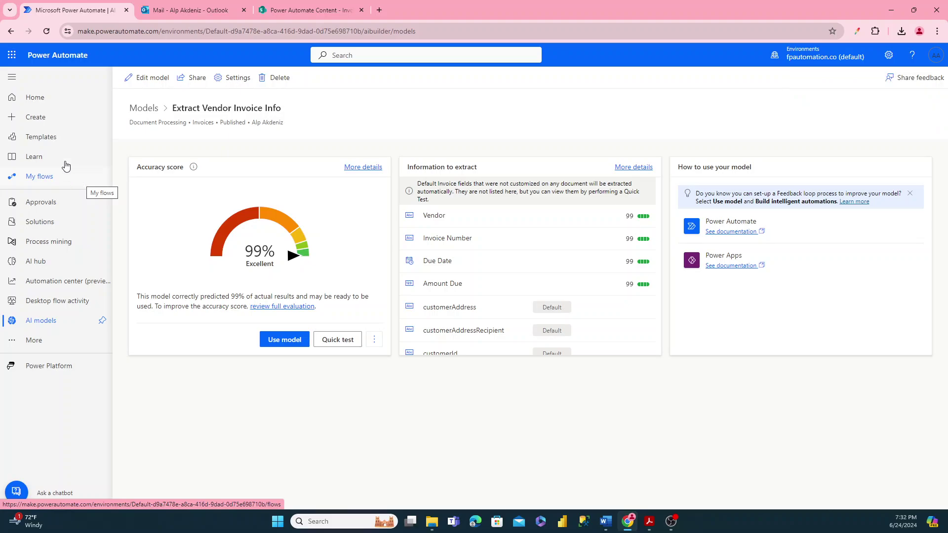
- Create automated flow 'Extract Vendor Invoice Info' with SharePoint's 'When a file is created in a folder' trigger
left_click(39, 120)
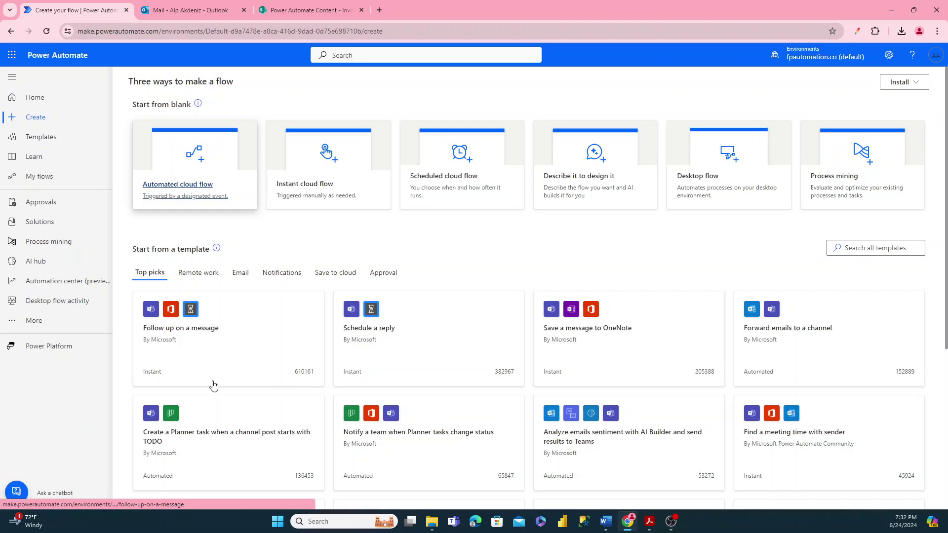
left_click(190, 169)
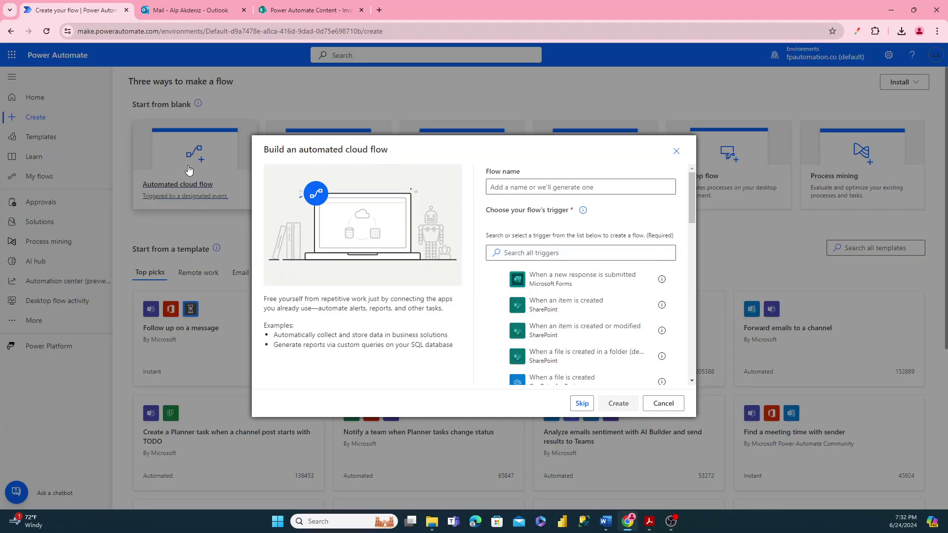
left_click(523, 188)
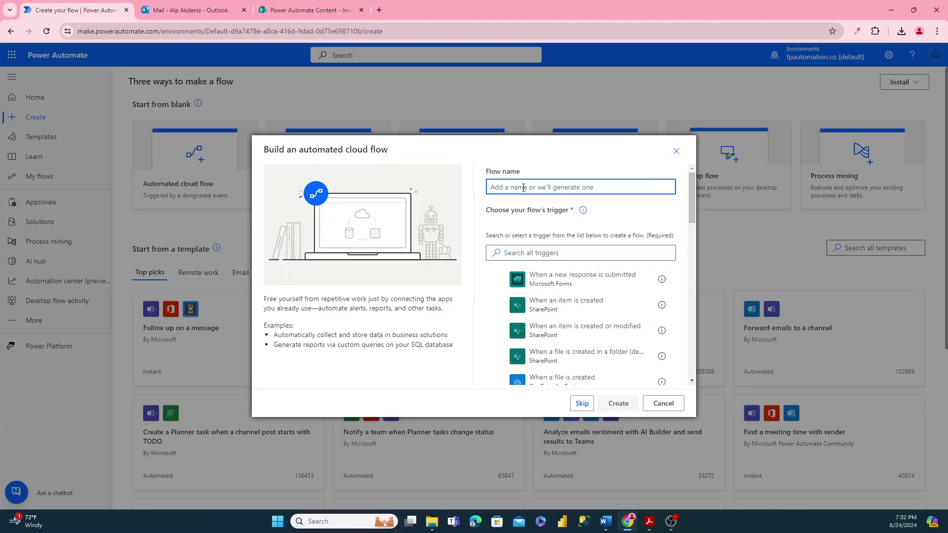
type("Extract Vendor Invoice Info")
left_click(523, 253)
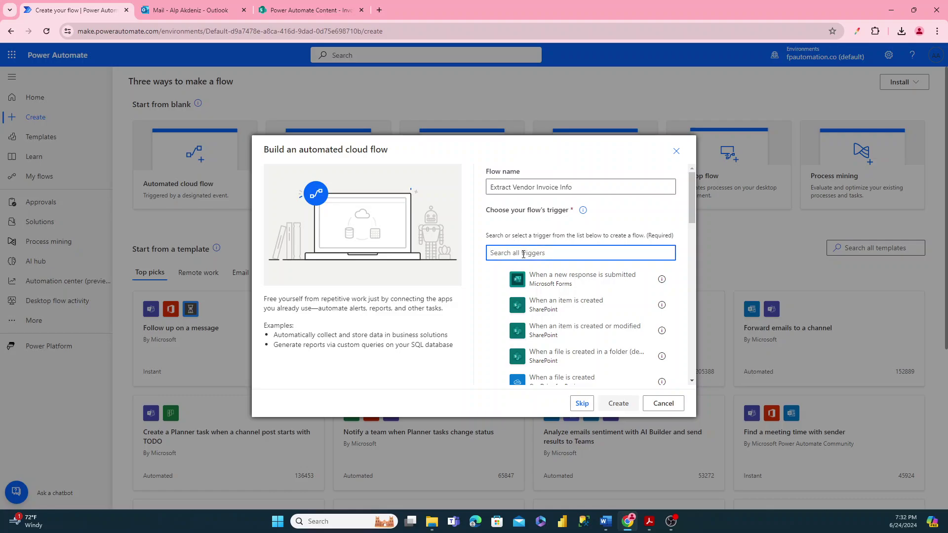
type("sharepoint")
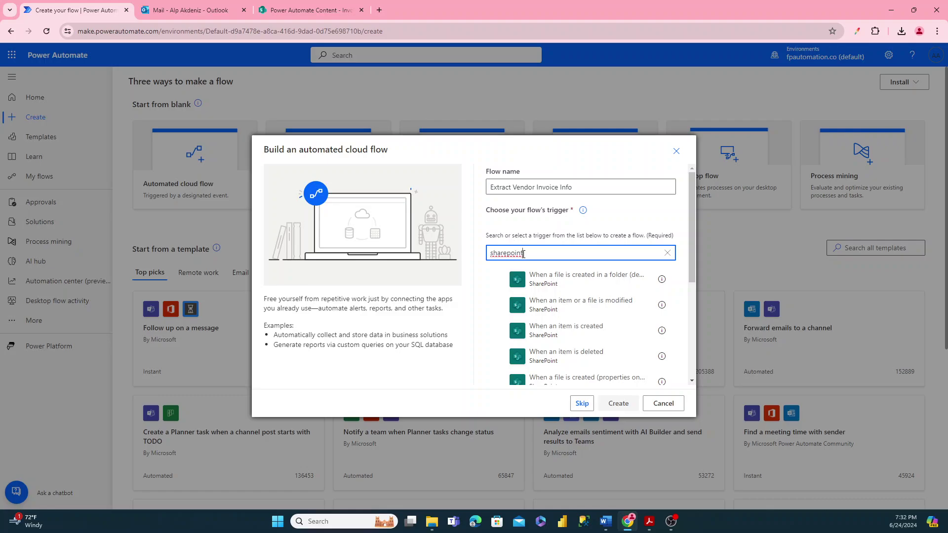
left_click(552, 289)
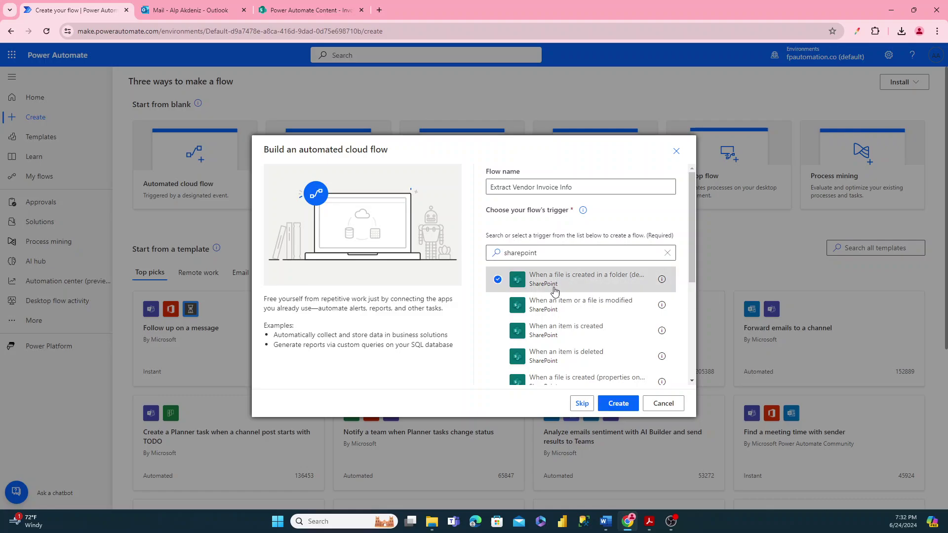
left_click(619, 403)
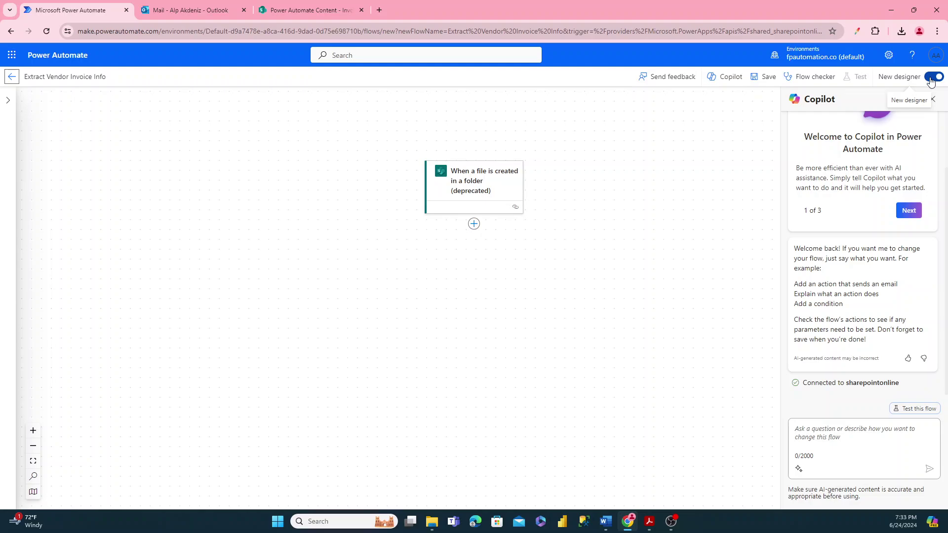
- Turn off the New designer toggle to use the classic flow designer
left_click(932, 77)
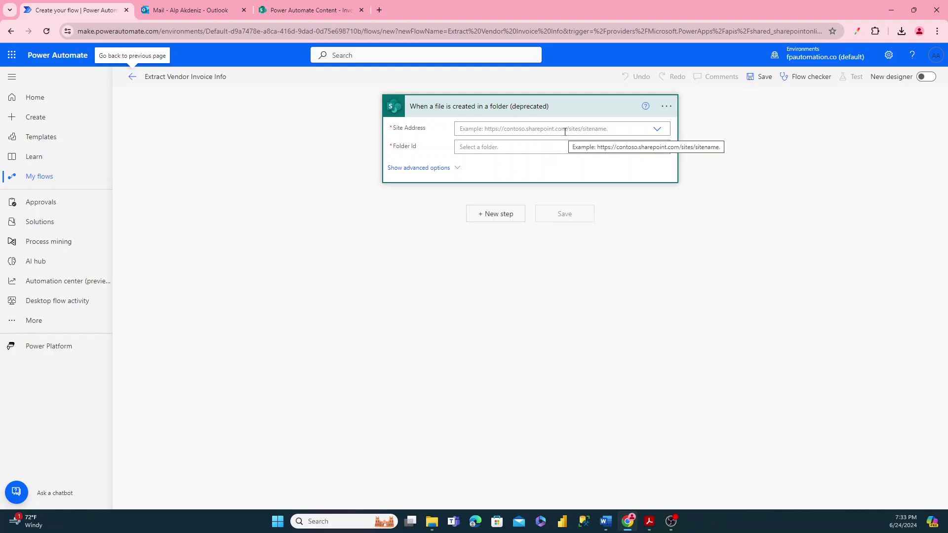
- Point the trigger at site Power Automate Content, folder Shared Documents/General/01. AI Builder Invoice Reading Youtube/Invoices
left_click(657, 131)
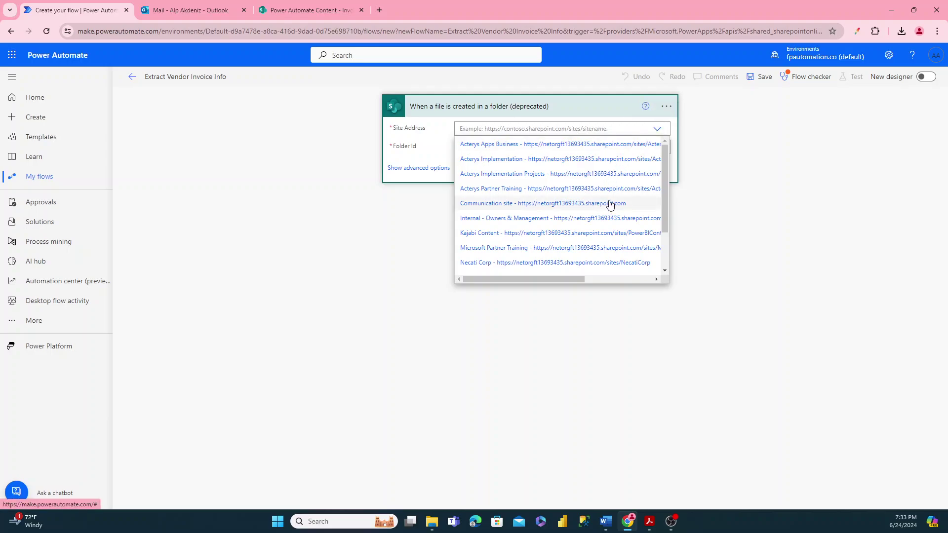
scroll(546, 208, "down", 1)
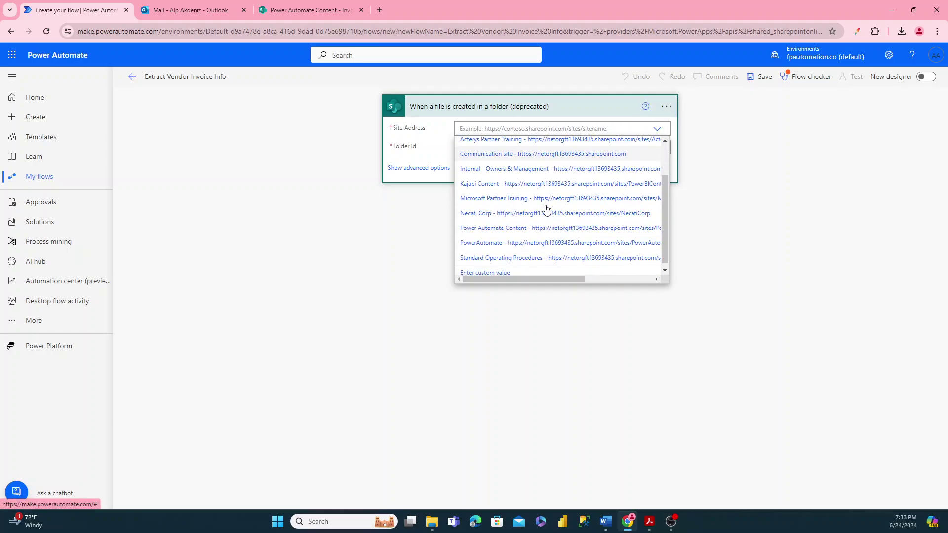
left_click(511, 229)
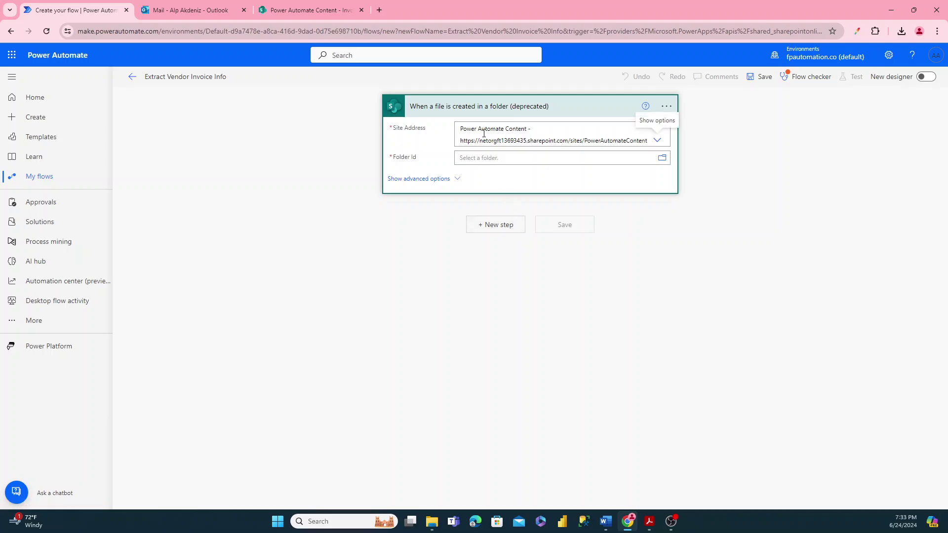
left_click(662, 161)
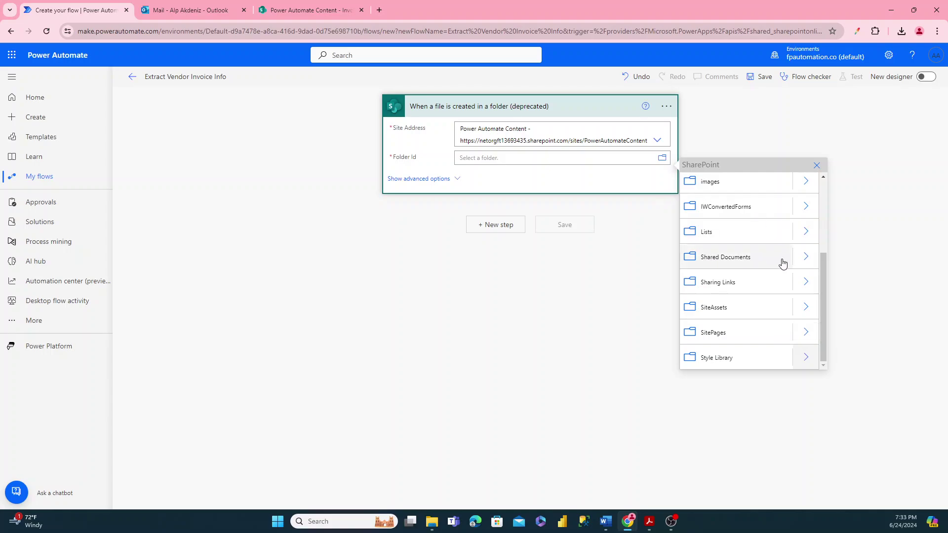
left_click(805, 257)
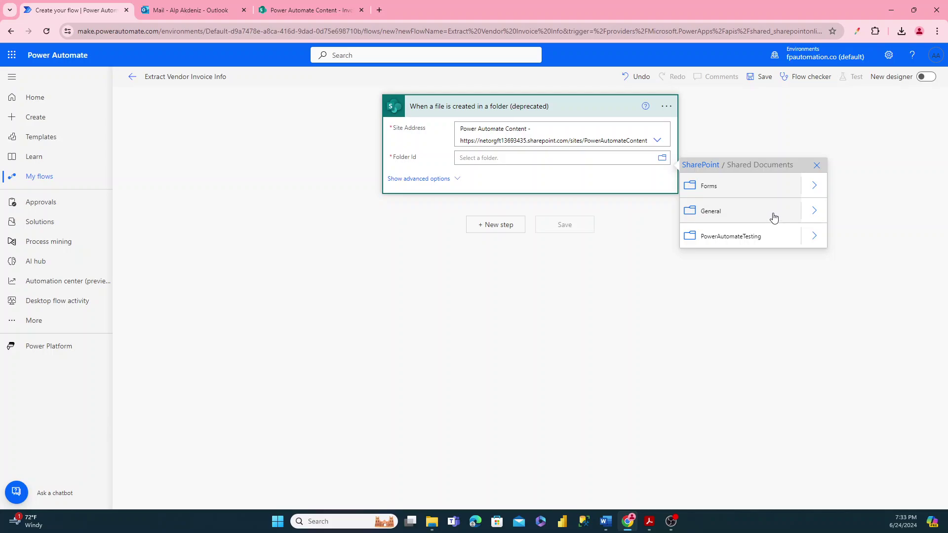
left_click(813, 218)
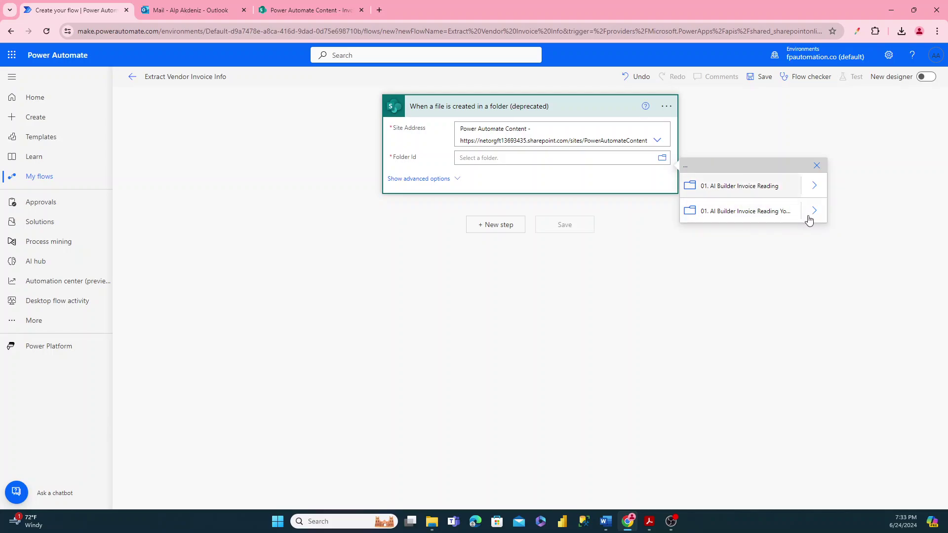
left_click(813, 216)
left_click(729, 186)
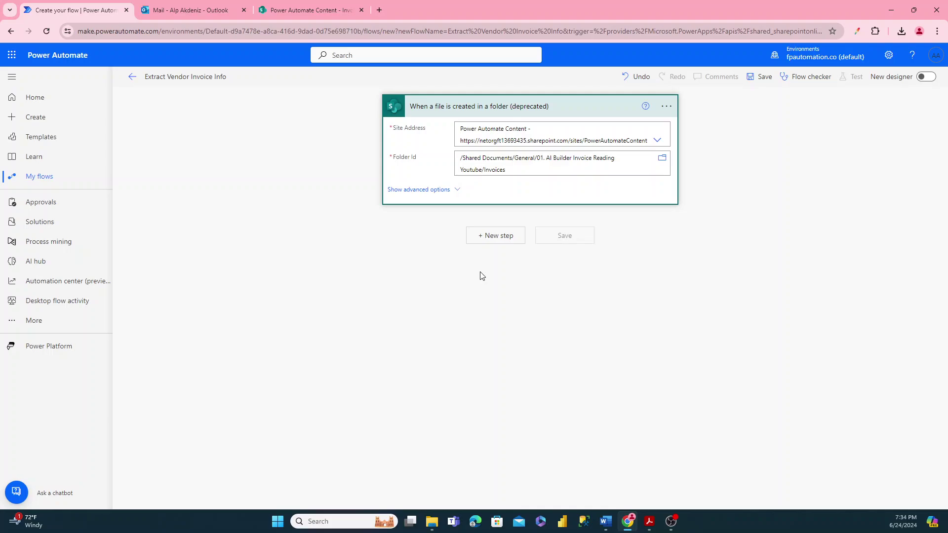
- Add the AI Builder 'Extract information from documents' action below the SharePoint trigger
left_click(500, 236)
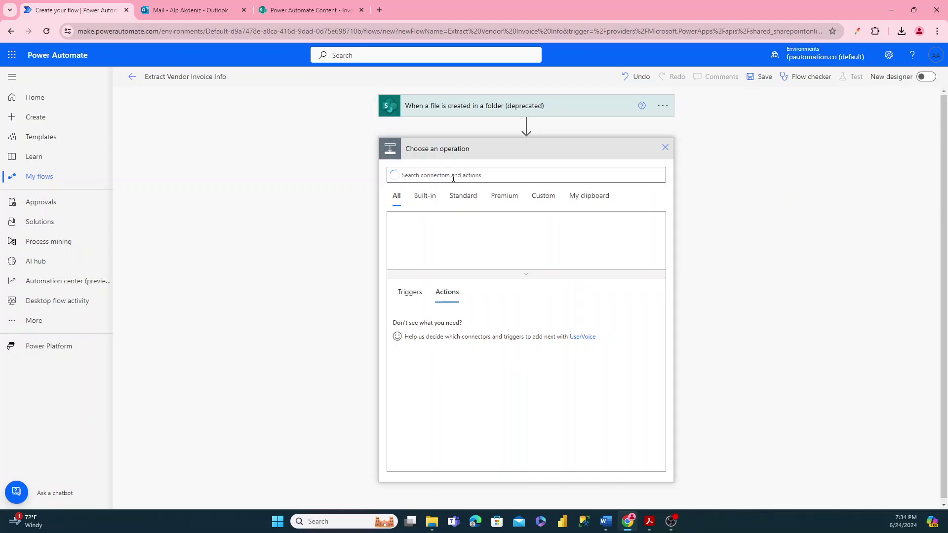
type("ai ")
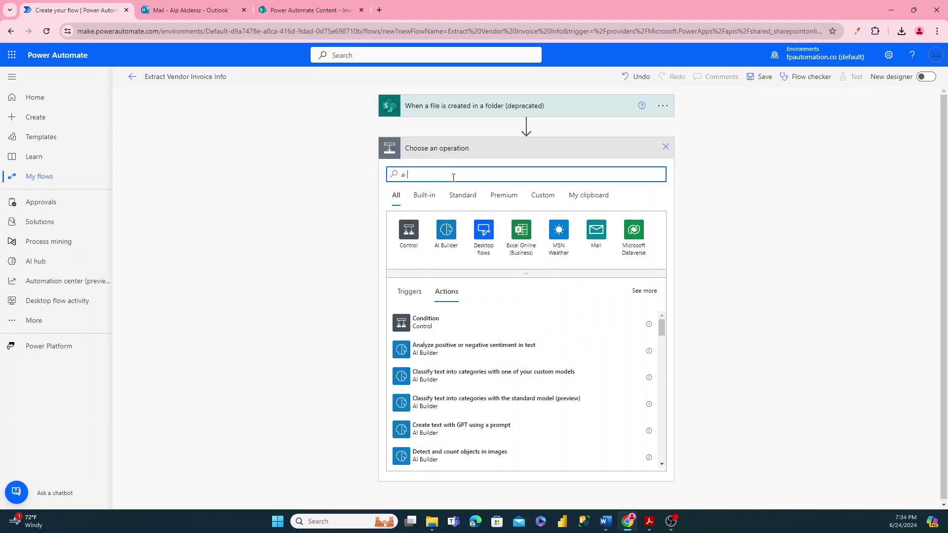
type("builder")
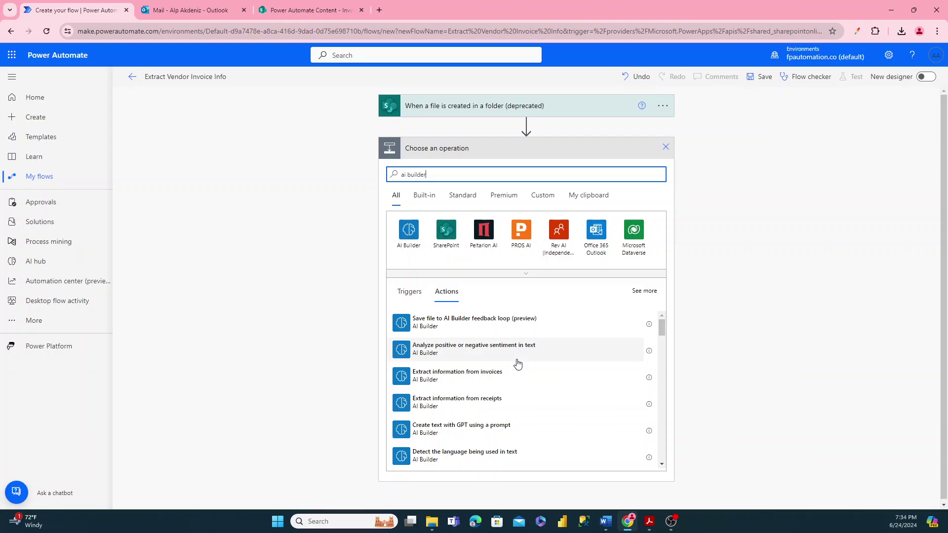
scroll(518, 365, "down", 3)
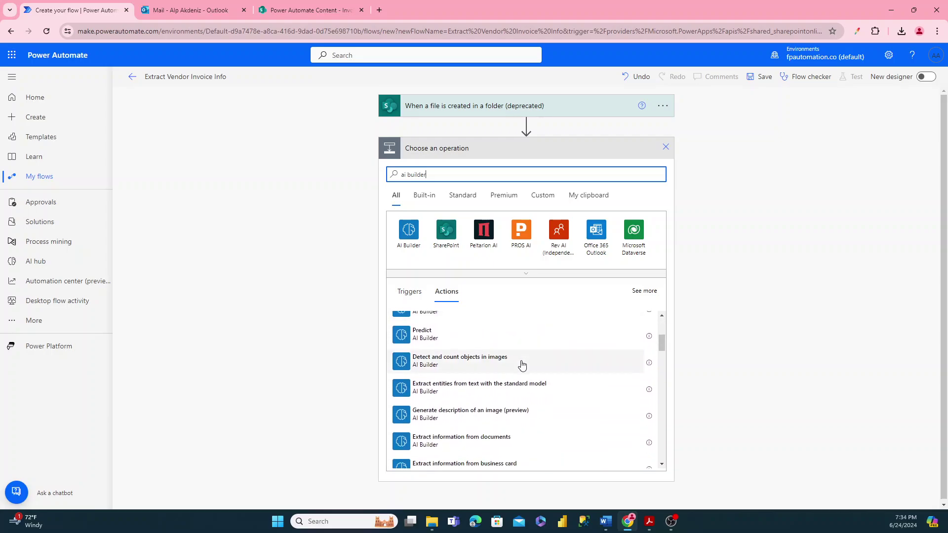
scroll(519, 366, "down", 1)
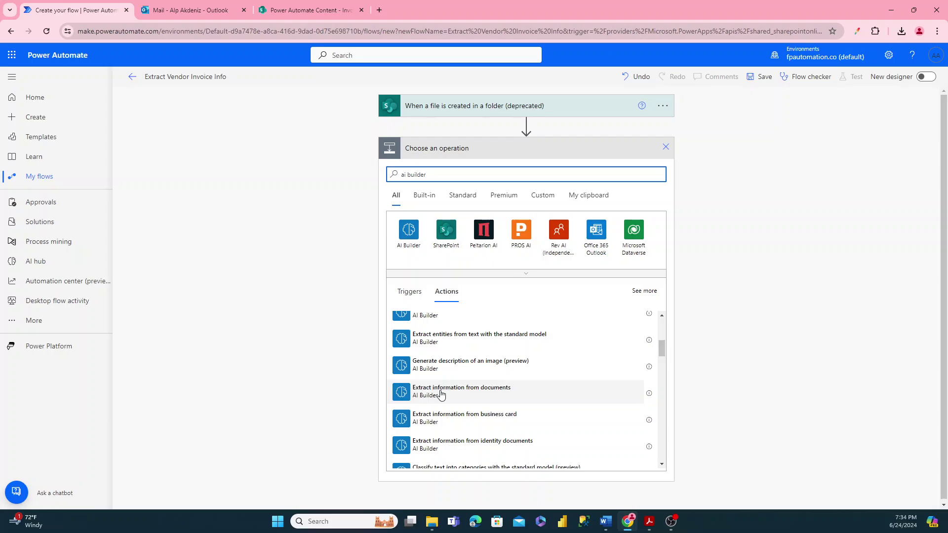
scroll(457, 368, "up", 2)
scroll(457, 368, "down", 5)
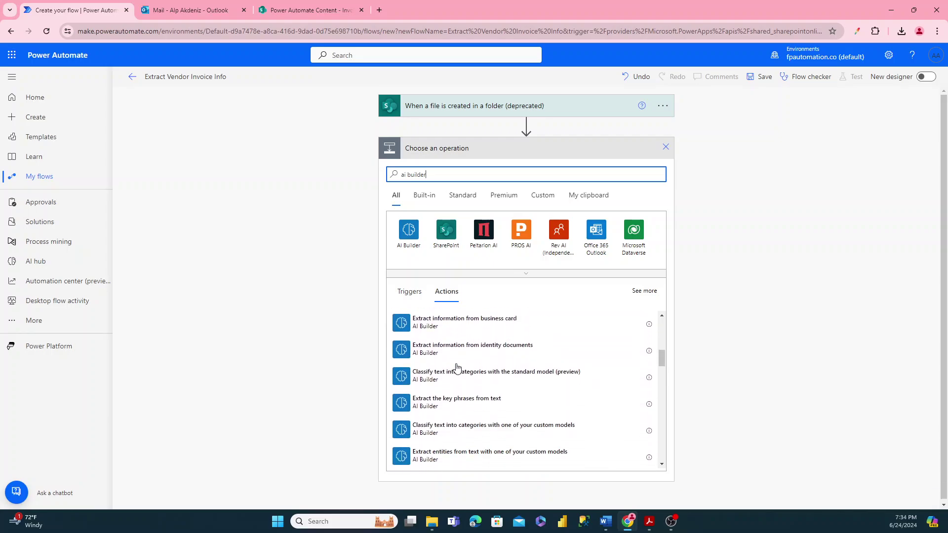
scroll(457, 368, "up", 3)
scroll(456, 368, "up", 1)
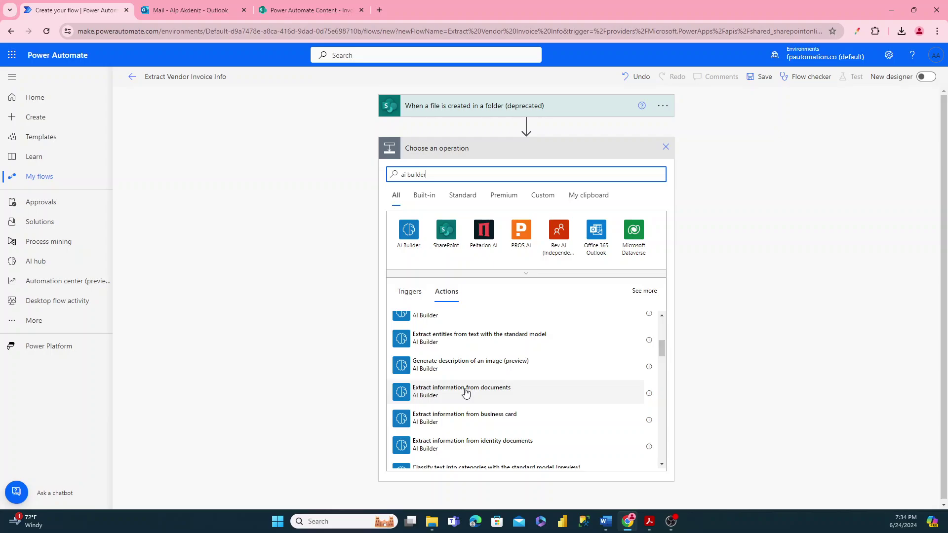
left_click(450, 394)
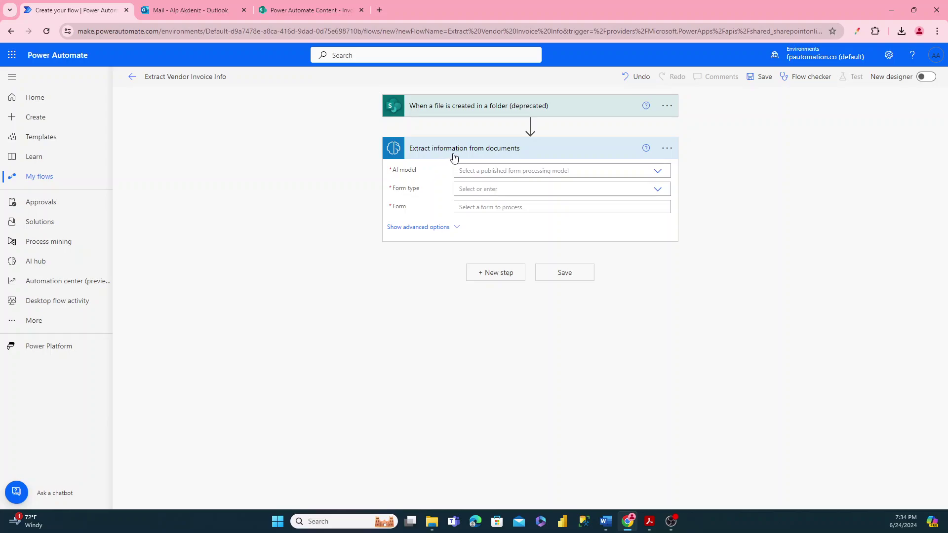
- Rename the extraction action by inserting 'Vendor' before the word documents
left_click(672, 150)
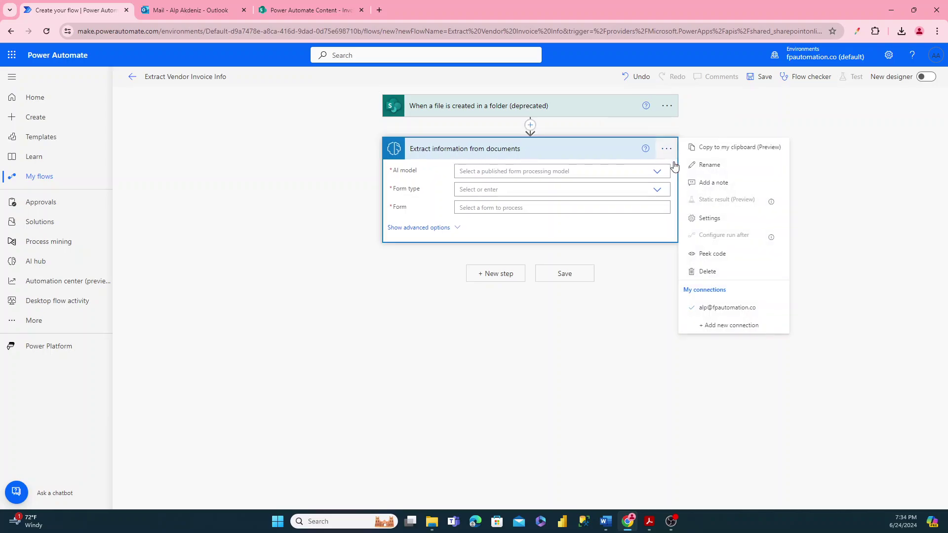
left_click(700, 165)
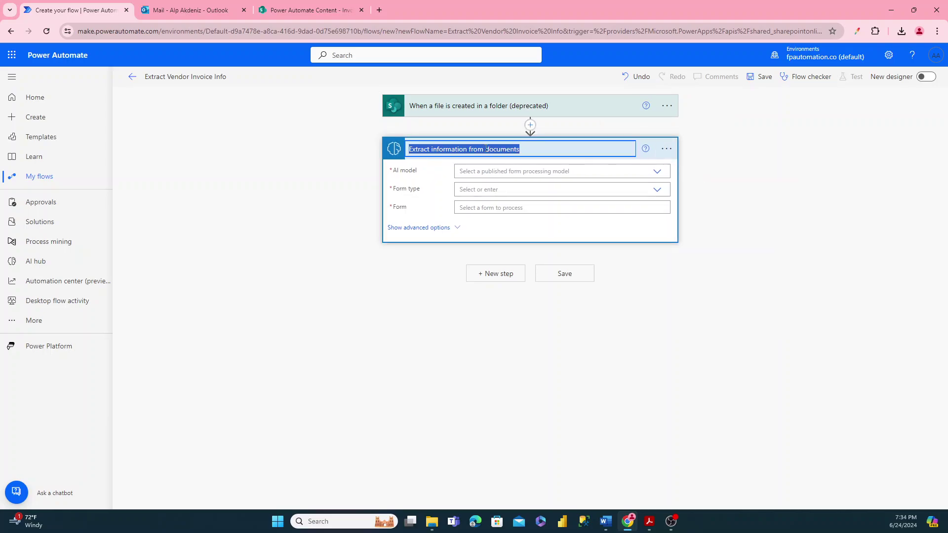
left_click(532, 155)
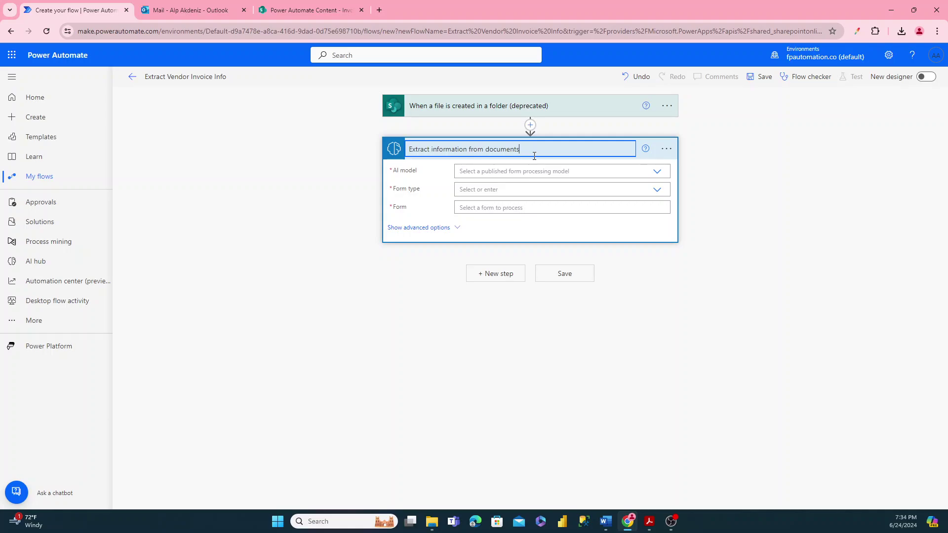
key("ctrl+shift+Left")
key("Left")
type("Vendor")
left_click(707, 169)
- Set model Extract Vendor Invoice Info, form type PDF Document, and form to the trigger's File Content
left_click(657, 173)
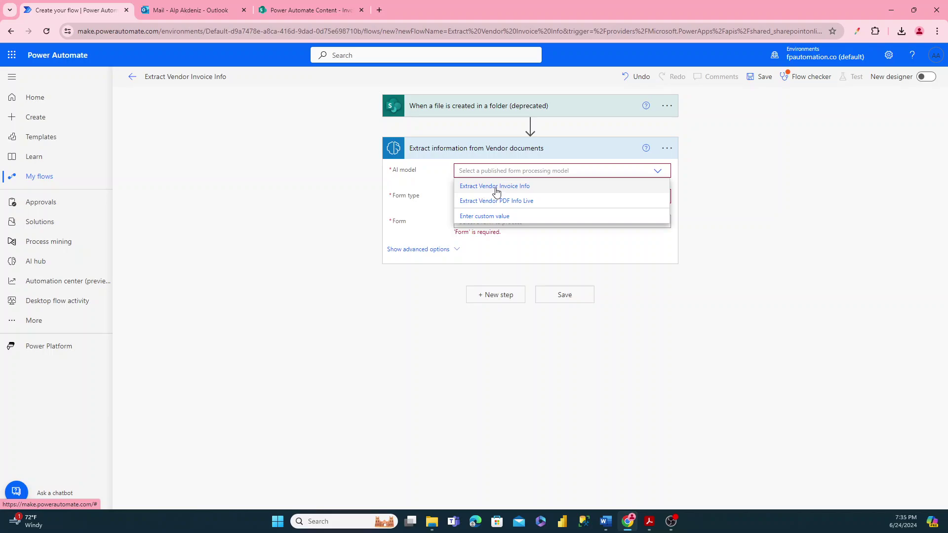
left_click(519, 187)
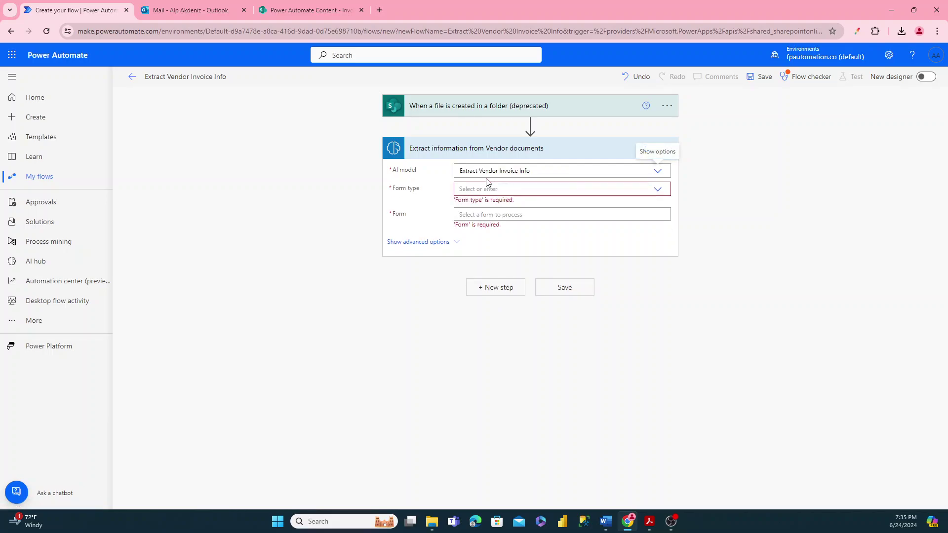
left_click(660, 190)
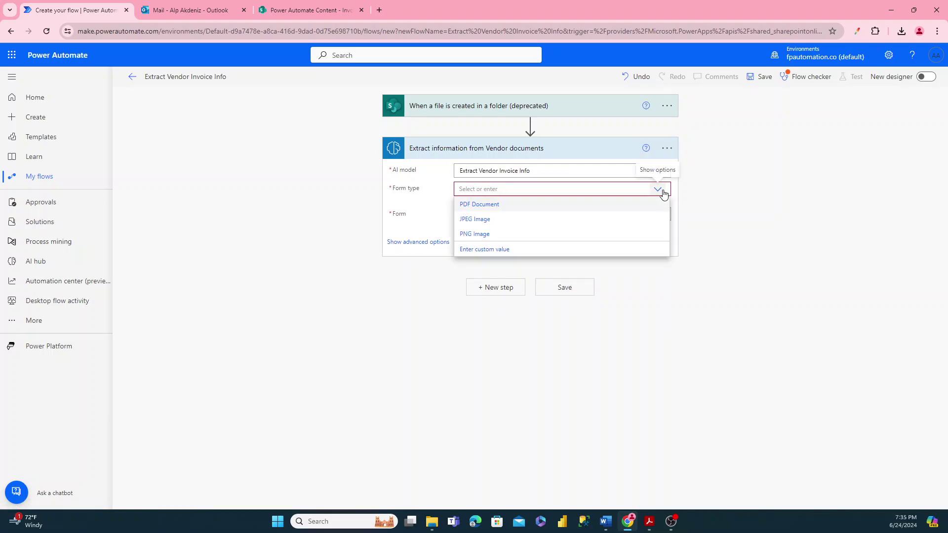
left_click(491, 205)
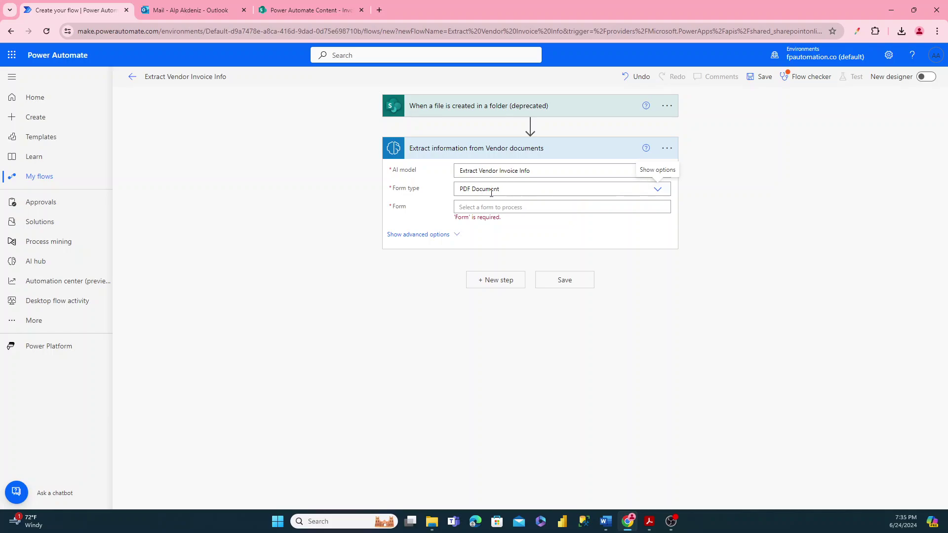
left_click(657, 190)
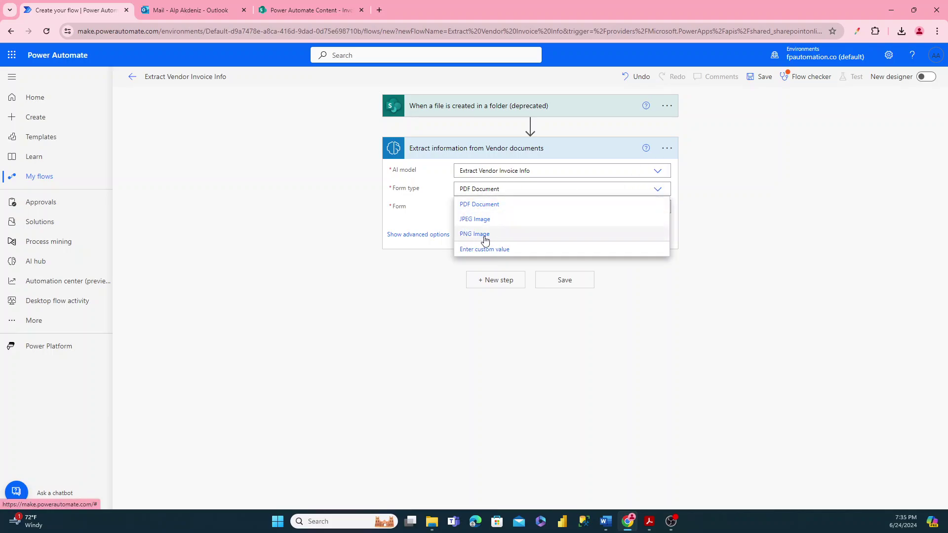
left_click(717, 202)
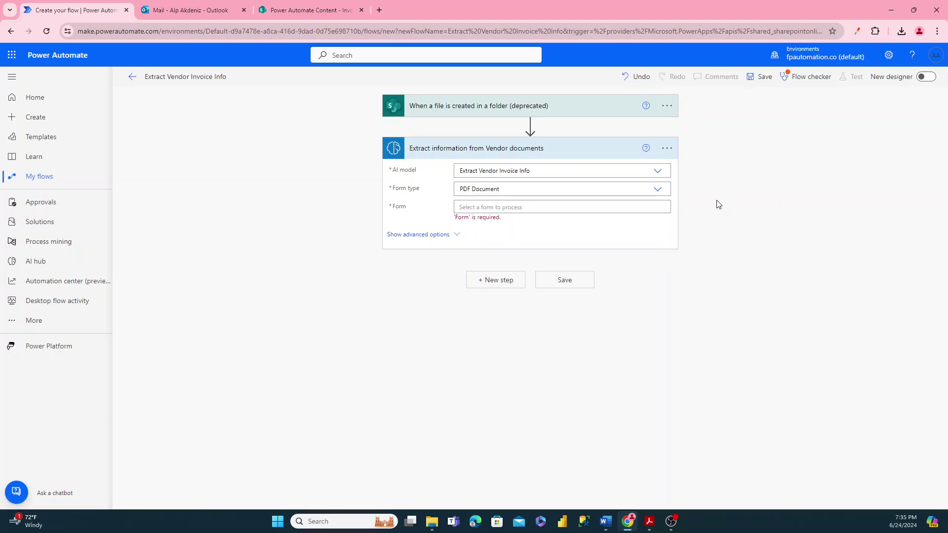
left_click(509, 210)
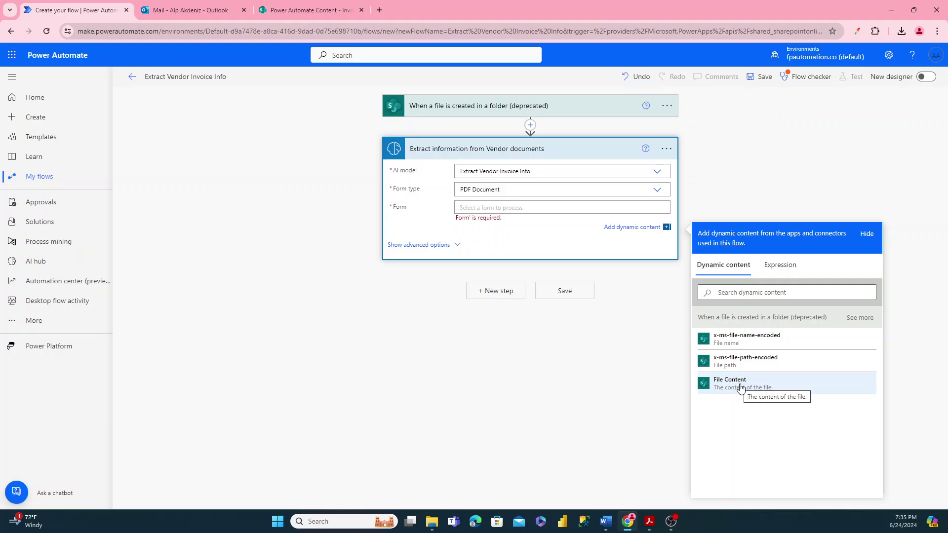
left_click(740, 384)
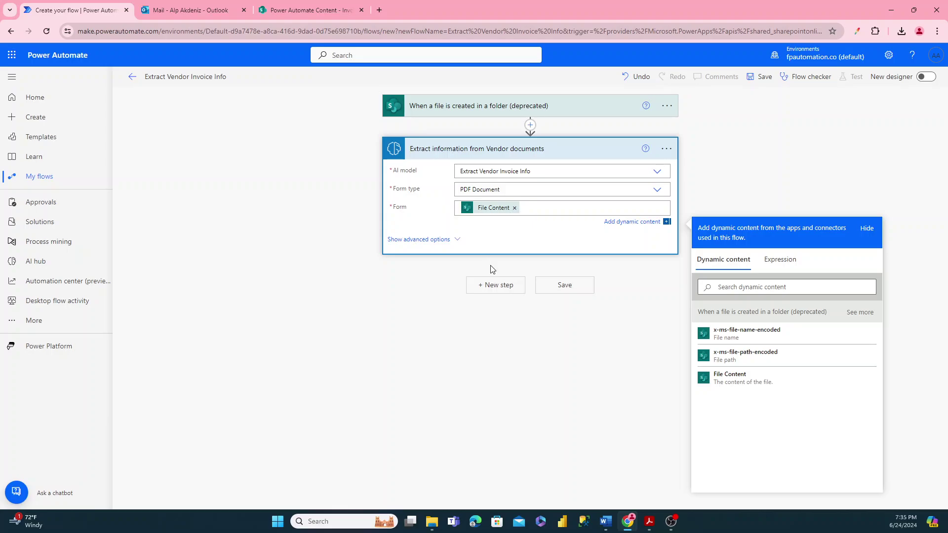
left_click(498, 286)
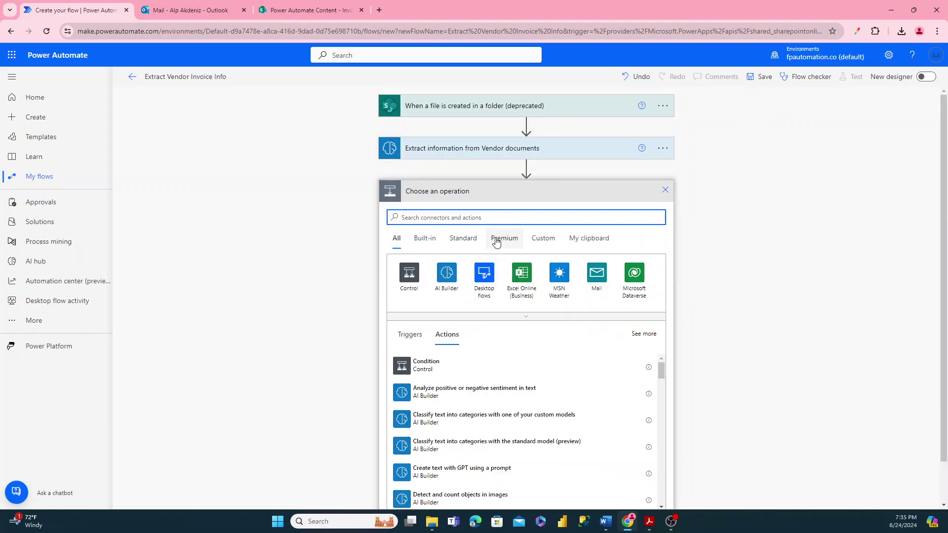
- Add an Excel 'Add a row into a table' action with location Group - Power Automate Content, library Documents
left_click(521, 275)
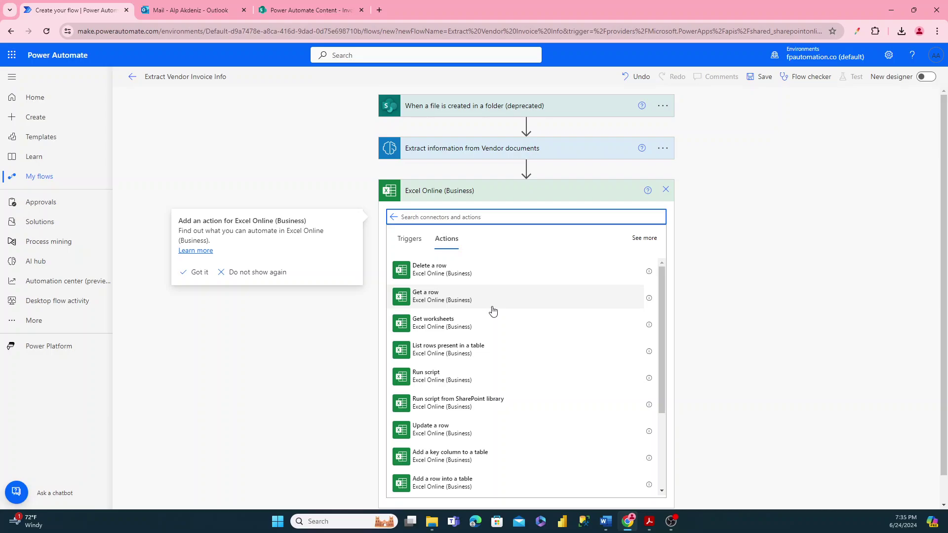
scroll(490, 316, "down", 3)
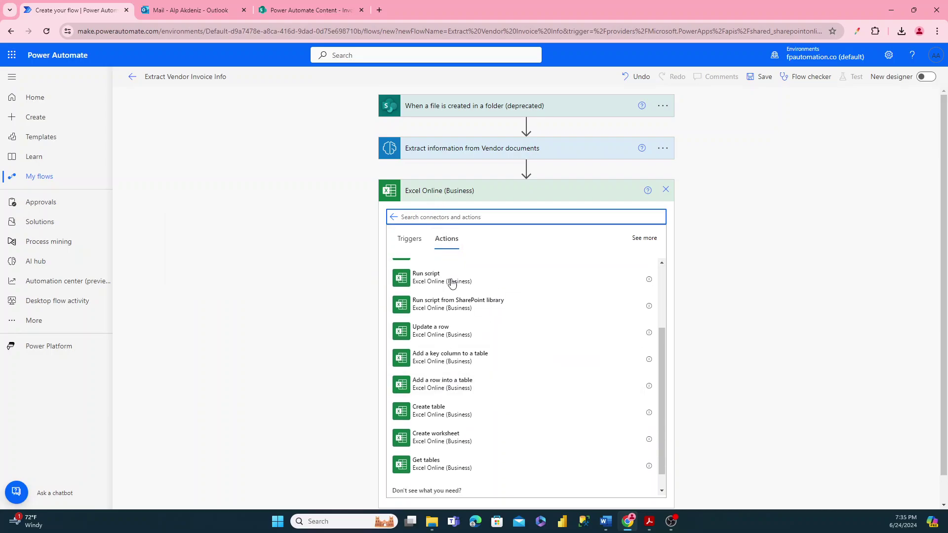
left_click(443, 386)
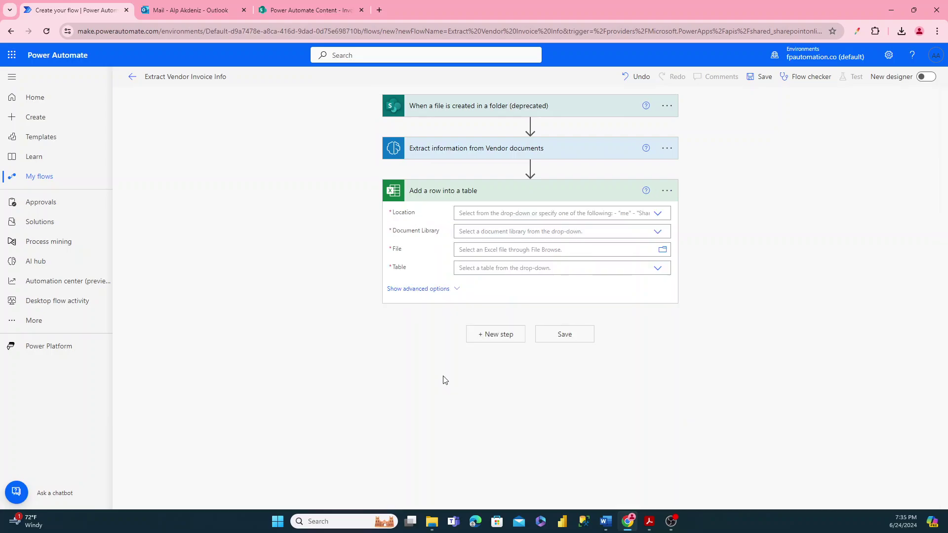
left_click(656, 216)
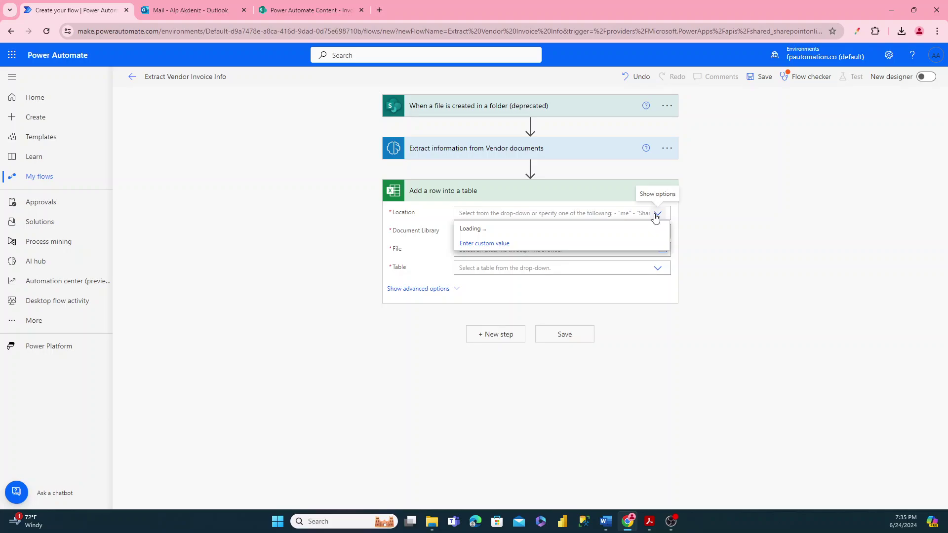
scroll(606, 297, "down", 5)
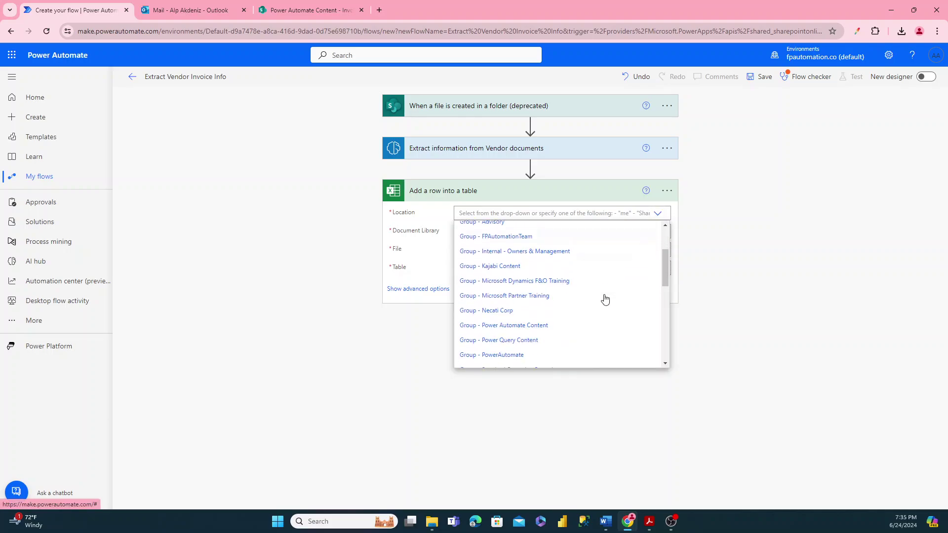
scroll(605, 299, "down", 2)
scroll(605, 299, "up", 2)
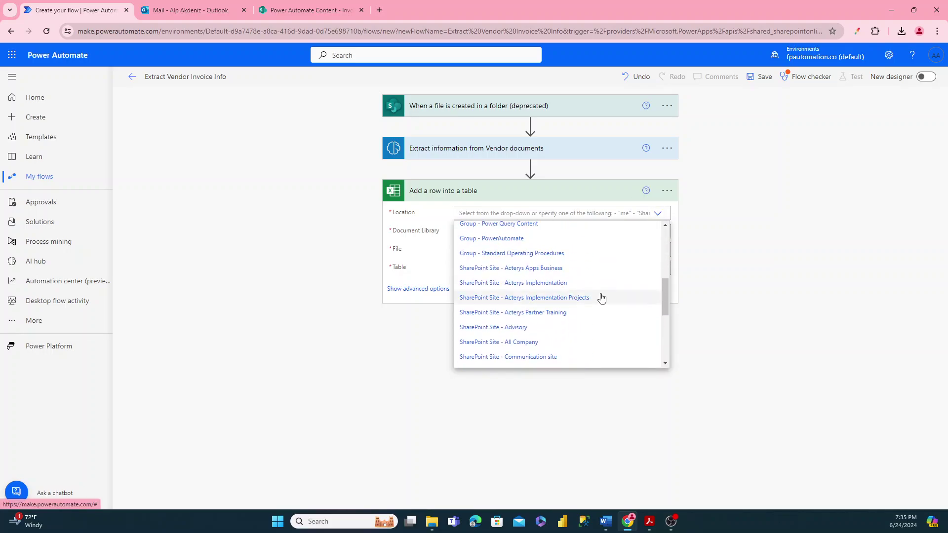
scroll(595, 296, "up", 1)
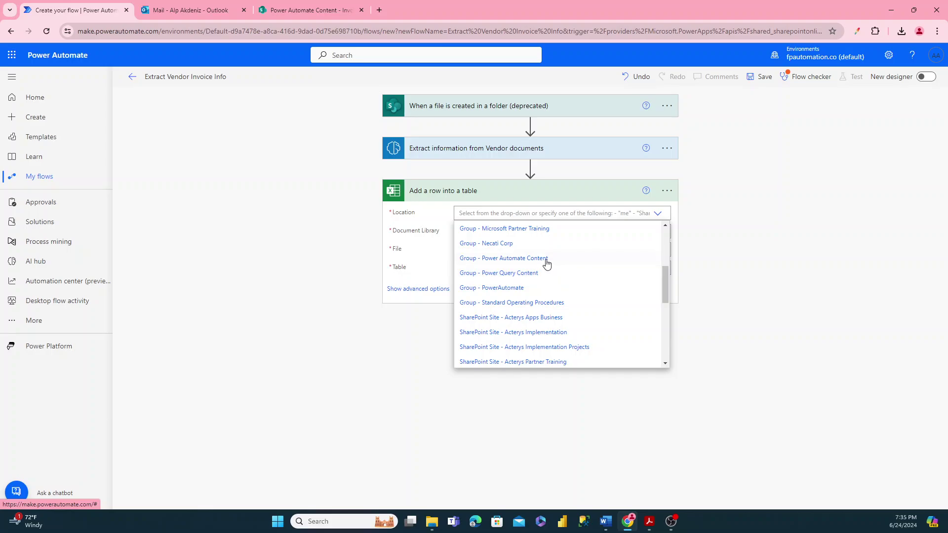
left_click(514, 264)
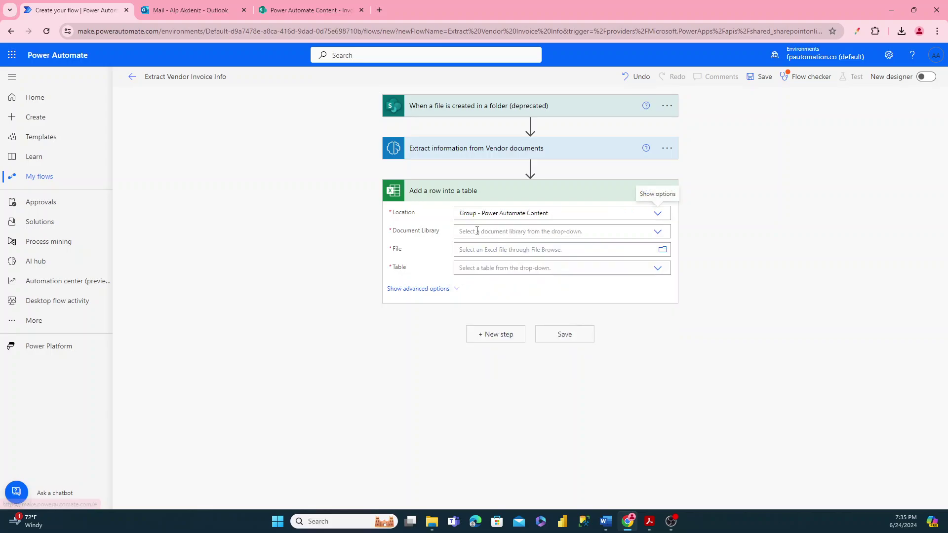
left_click(657, 233)
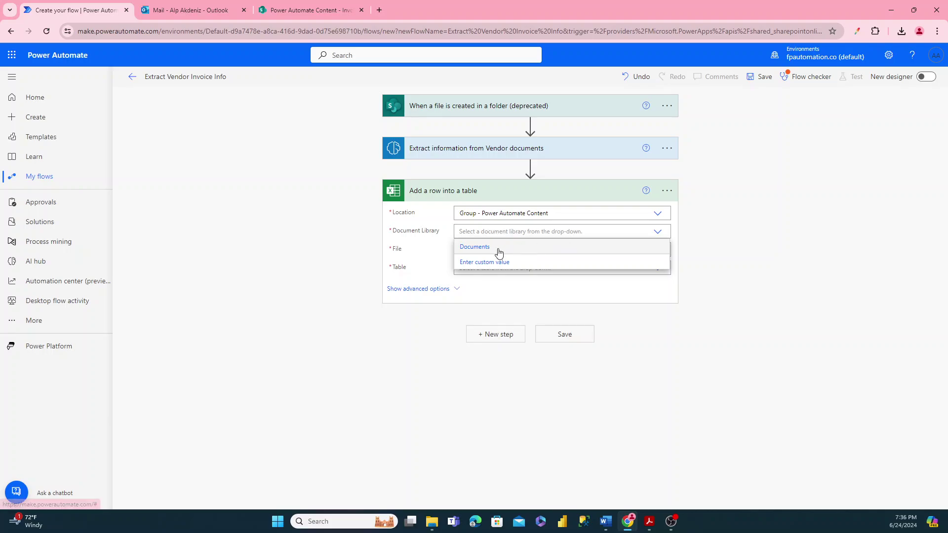
left_click(498, 248)
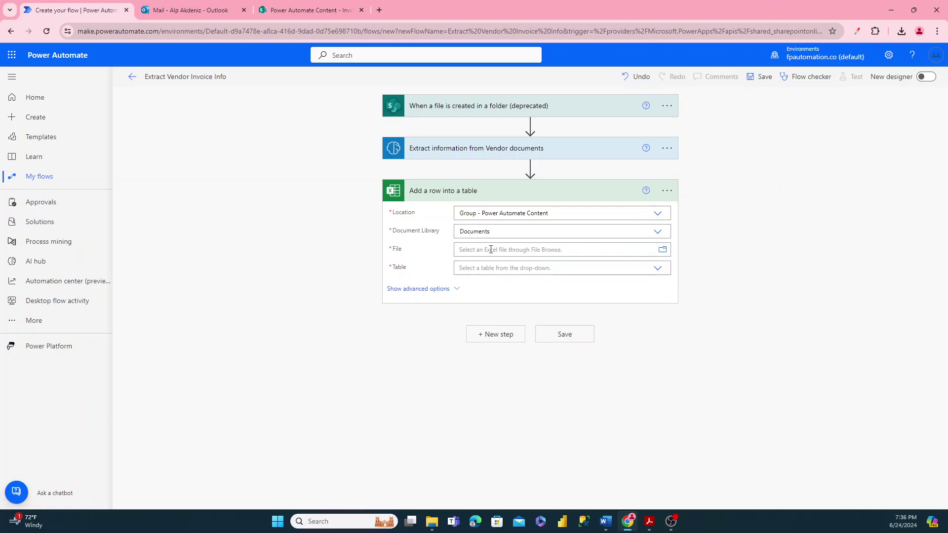
- Choose Vendor Invoice Info To Load.xlsx in Invoices Summarized and its VendorInvoiceInfo table
left_click(662, 250)
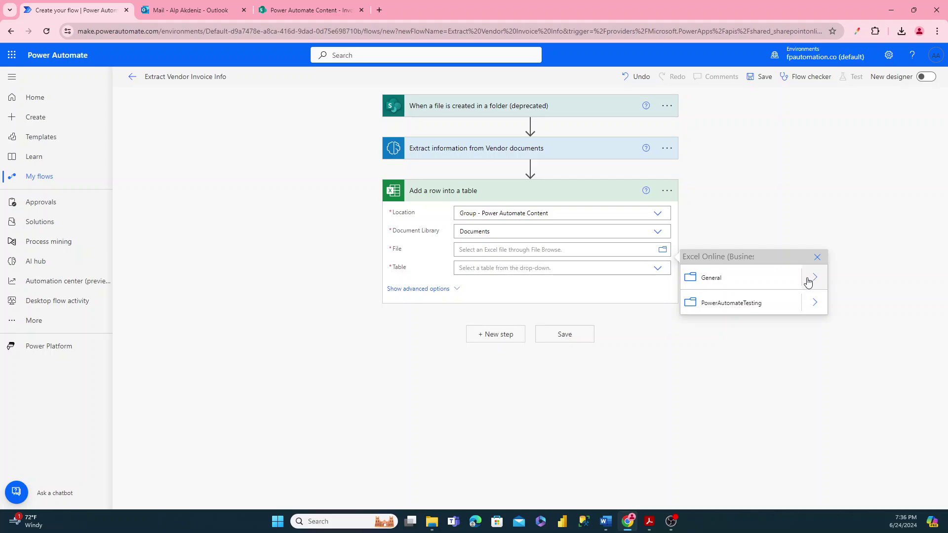
left_click(808, 278)
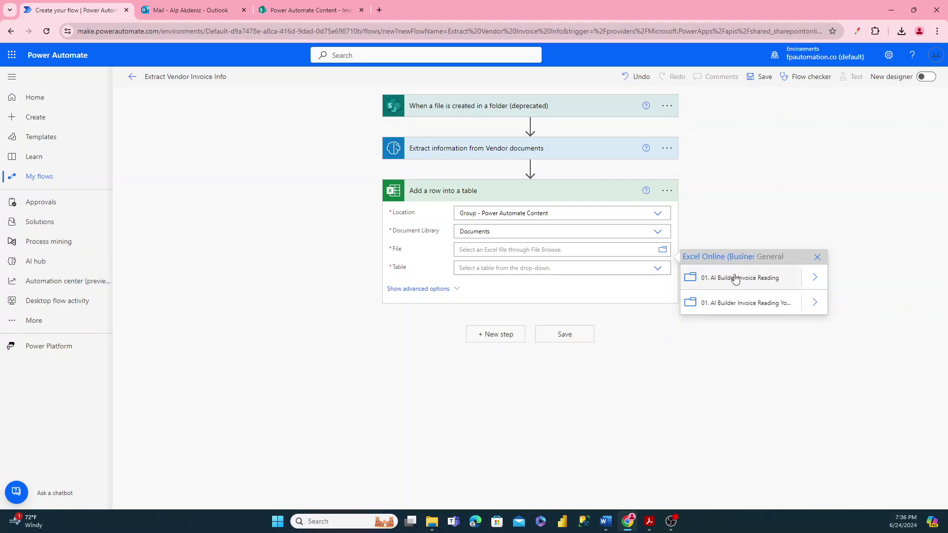
left_click(814, 303)
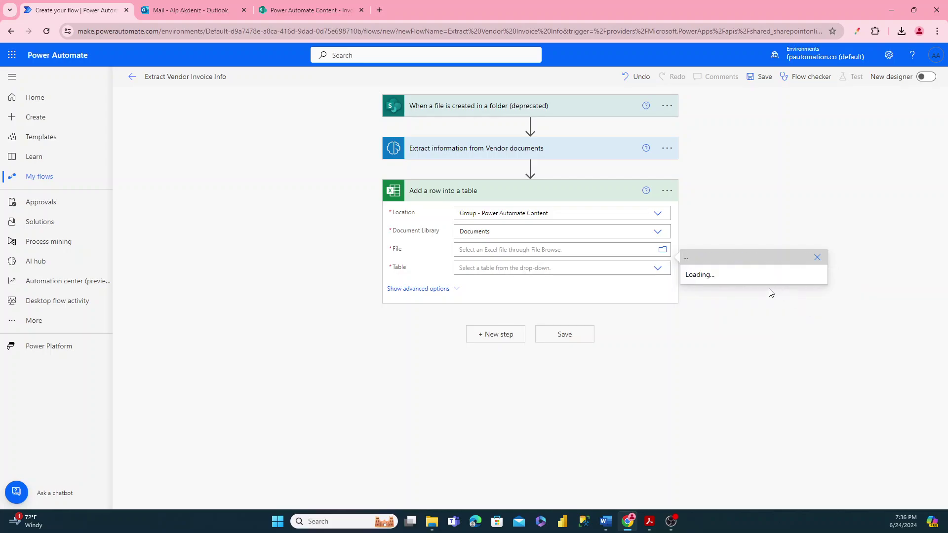
left_click(821, 306)
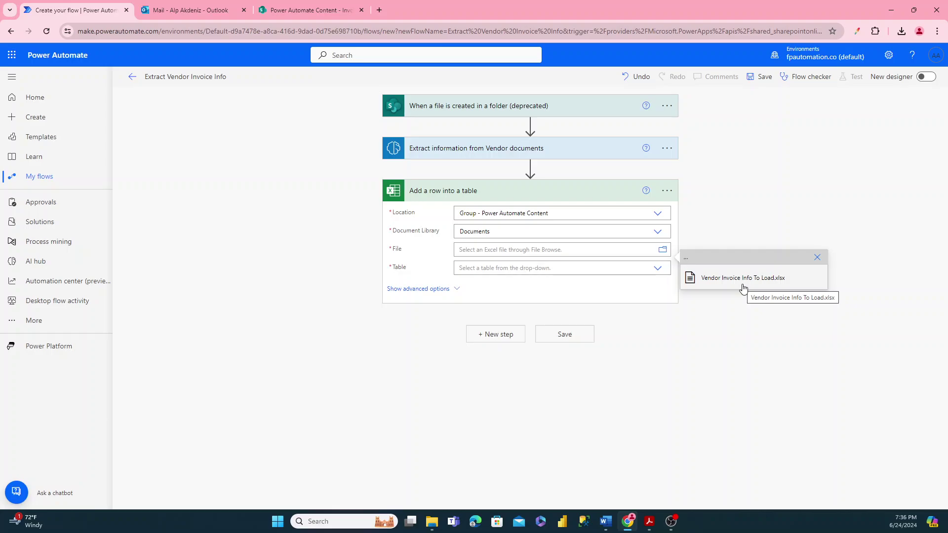
left_click(743, 284)
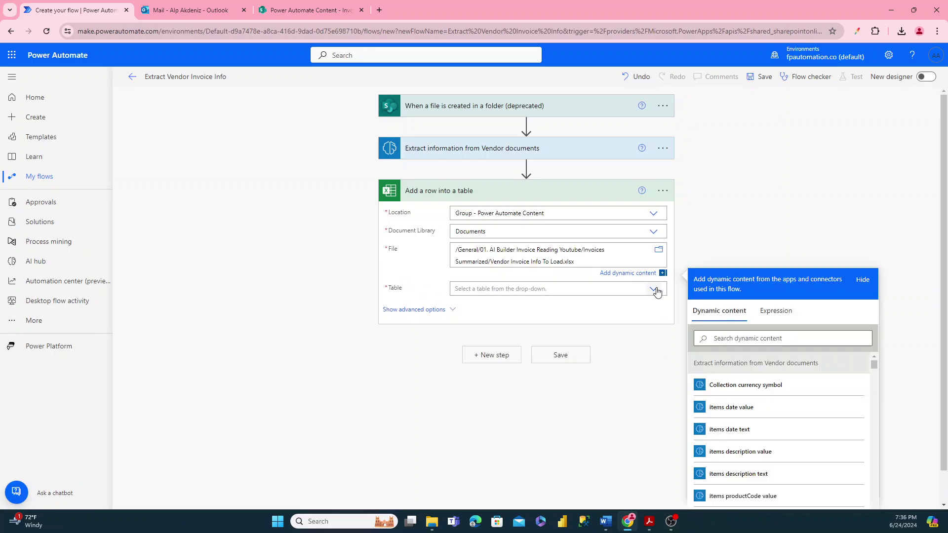
left_click(657, 292)
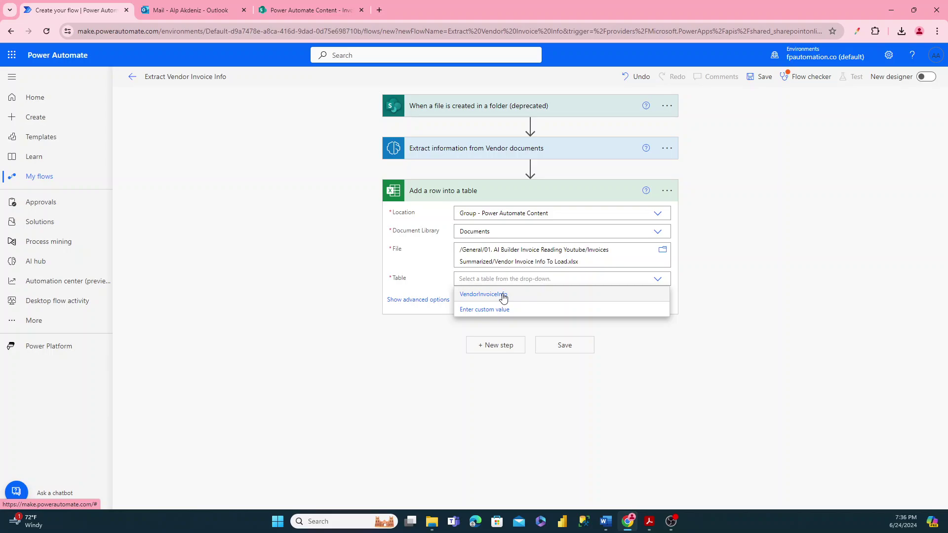
left_click(504, 295)
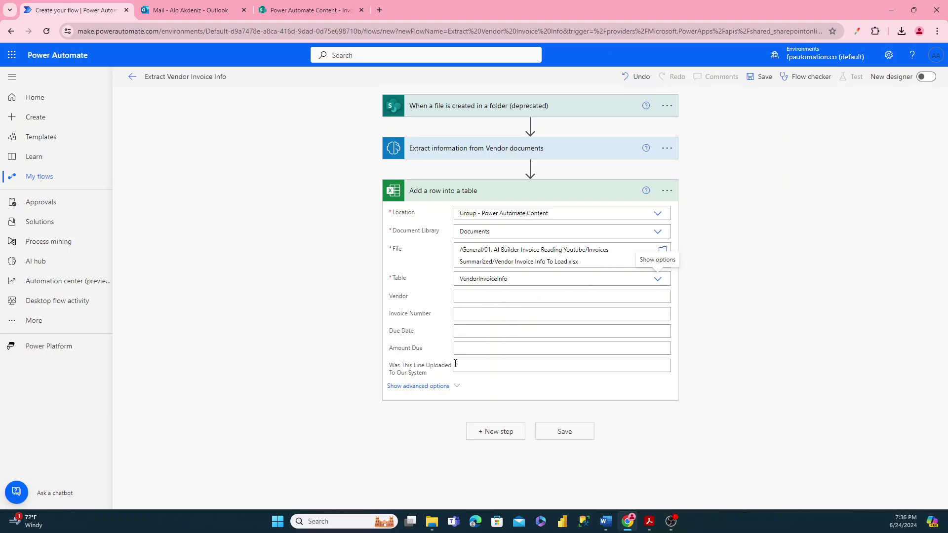
- Map the extracted Vendor value into the row's Vendor column
left_click(466, 297)
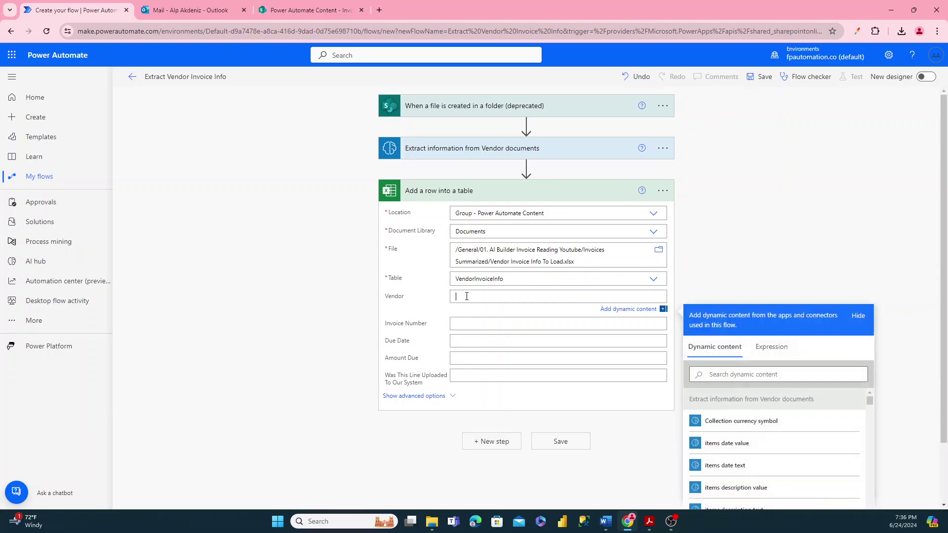
left_click(722, 304)
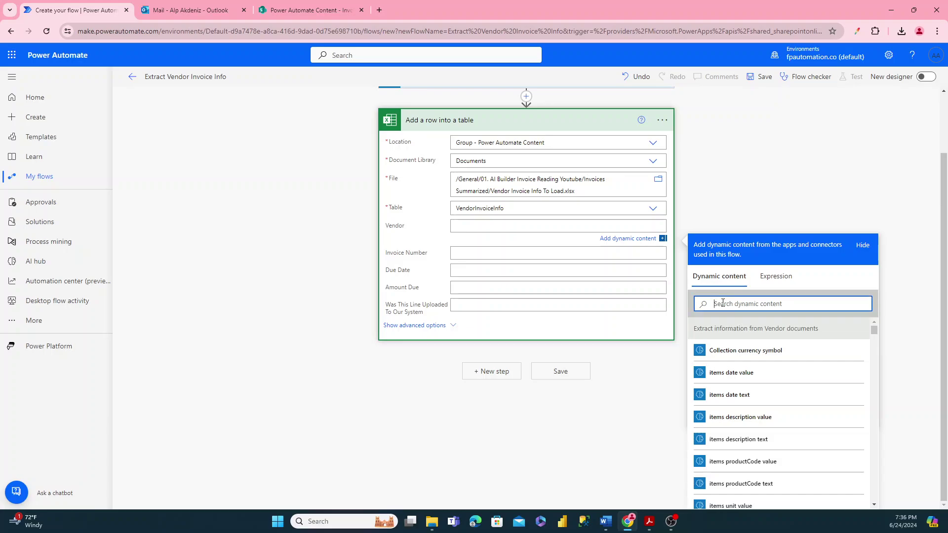
type("vendo")
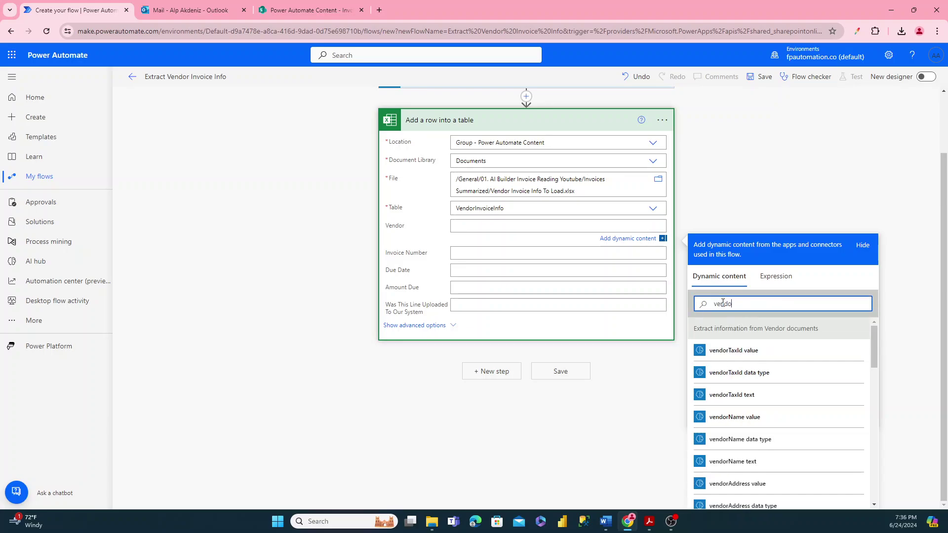
type("r")
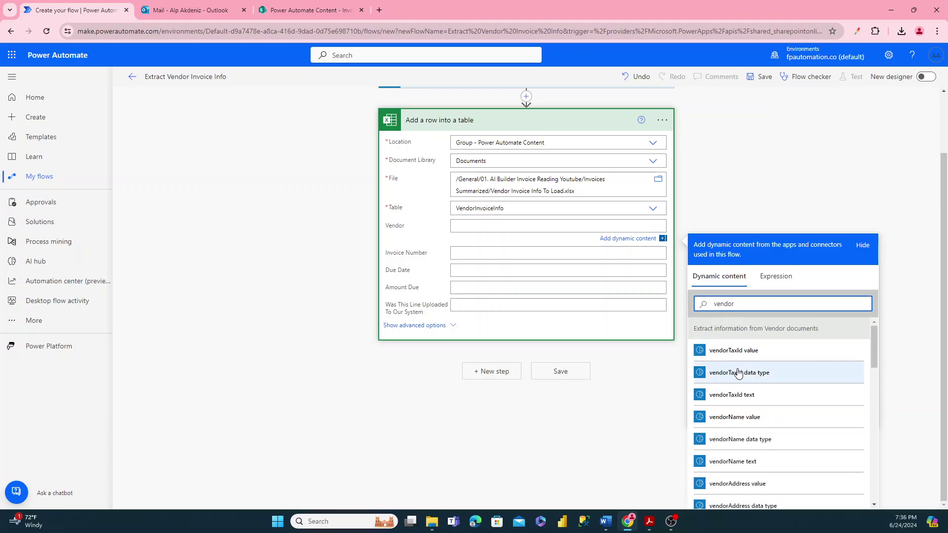
scroll(736, 375, "down", 5)
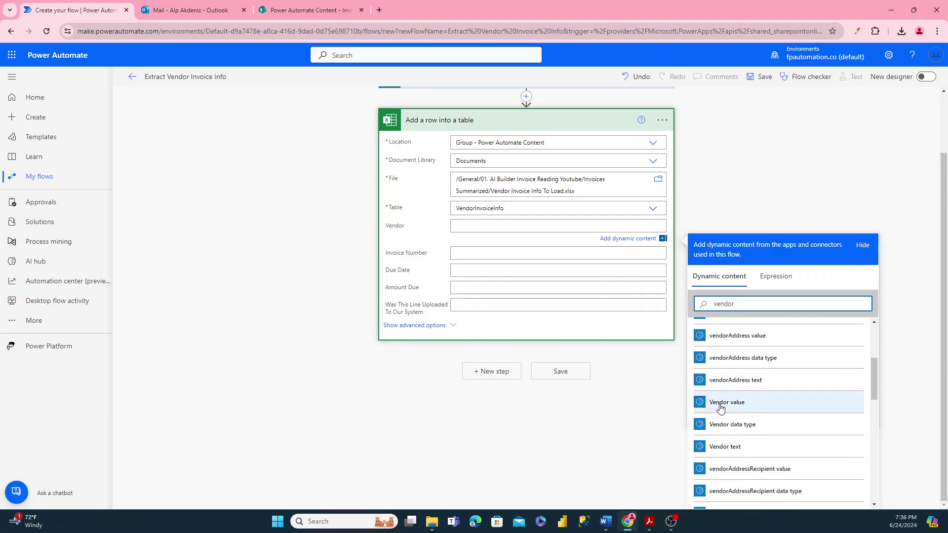
left_click(721, 403)
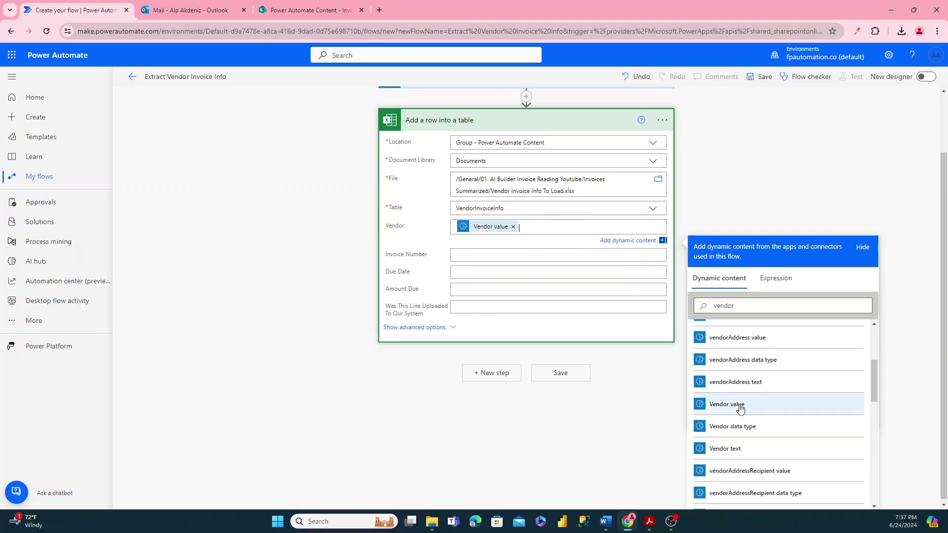
- Map the extracted Invoice Number and Due Date values into their matching columns
left_click(460, 254)
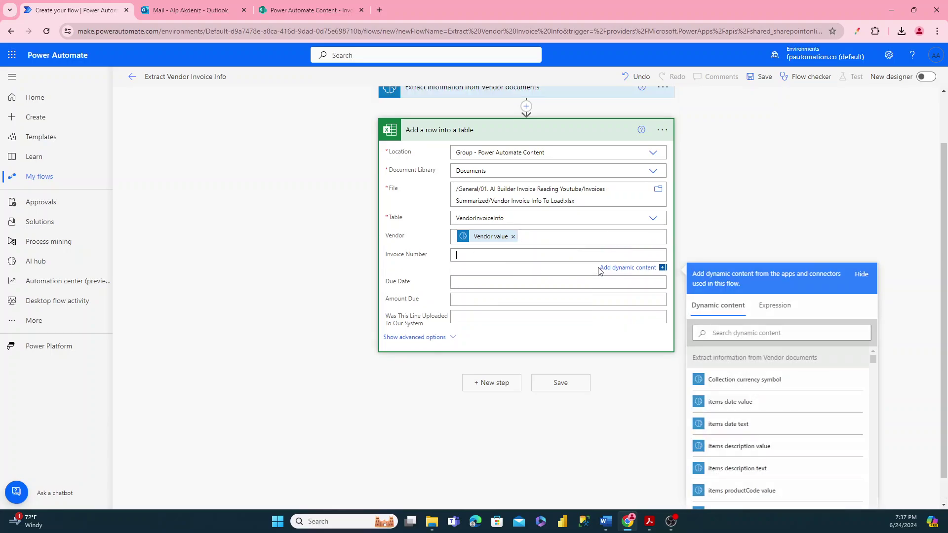
left_click(739, 334)
type("invoice num")
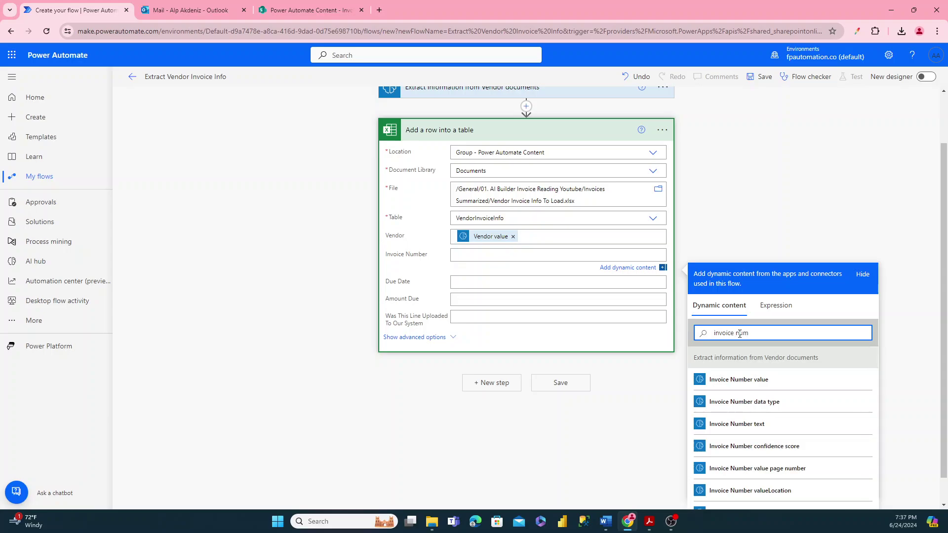
left_click(736, 380)
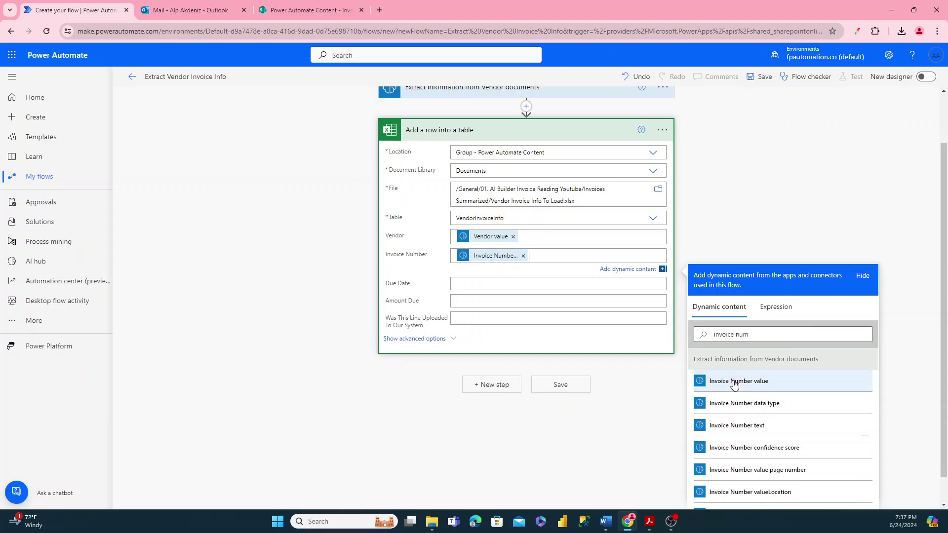
left_click(477, 283)
left_click(726, 362)
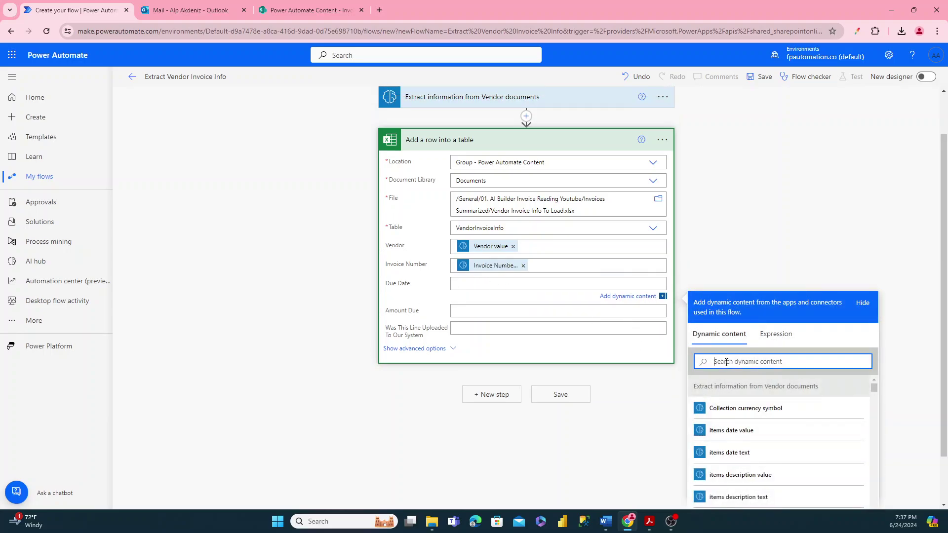
type("due date")
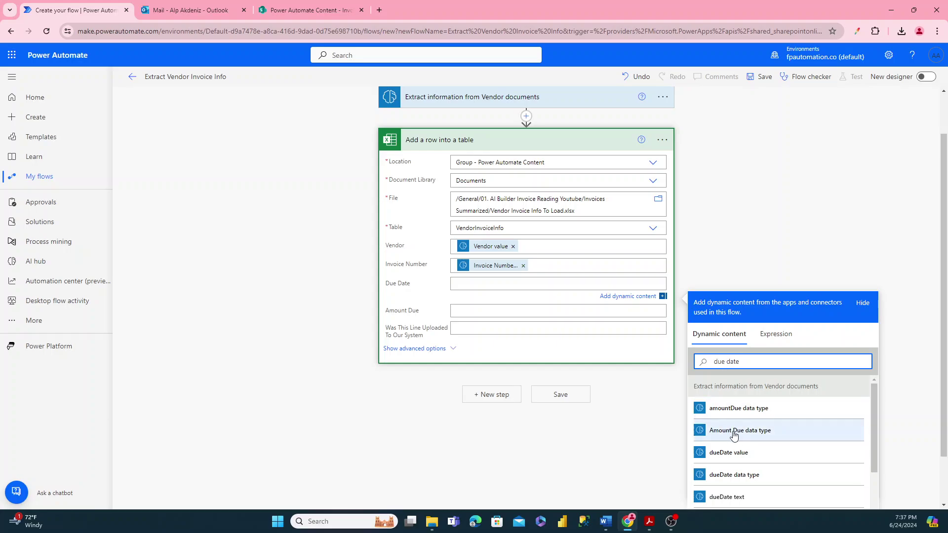
scroll(743, 444, "down", 1)
scroll(731, 444, "down", 1)
left_click(728, 422)
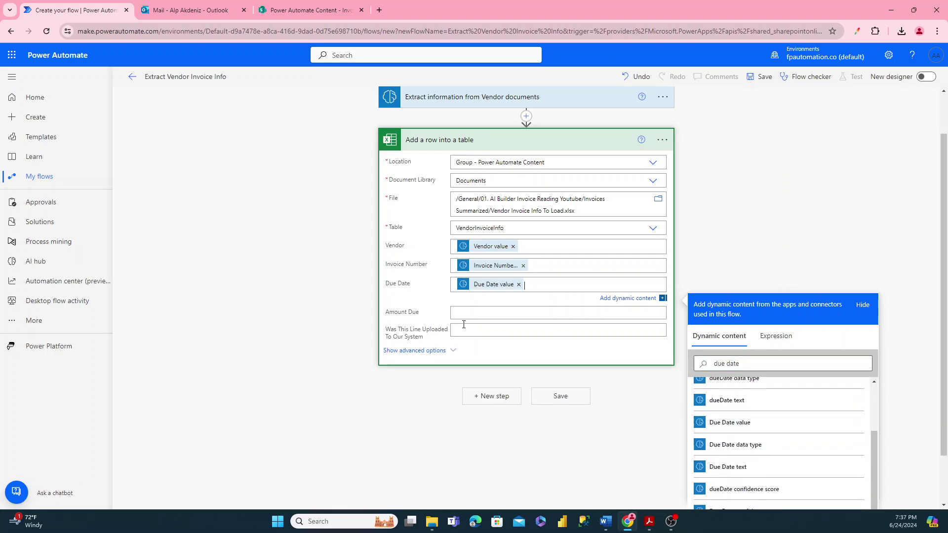
- Map the extracted Amount Due value into the Amount Due column
left_click(459, 315)
left_click(726, 390)
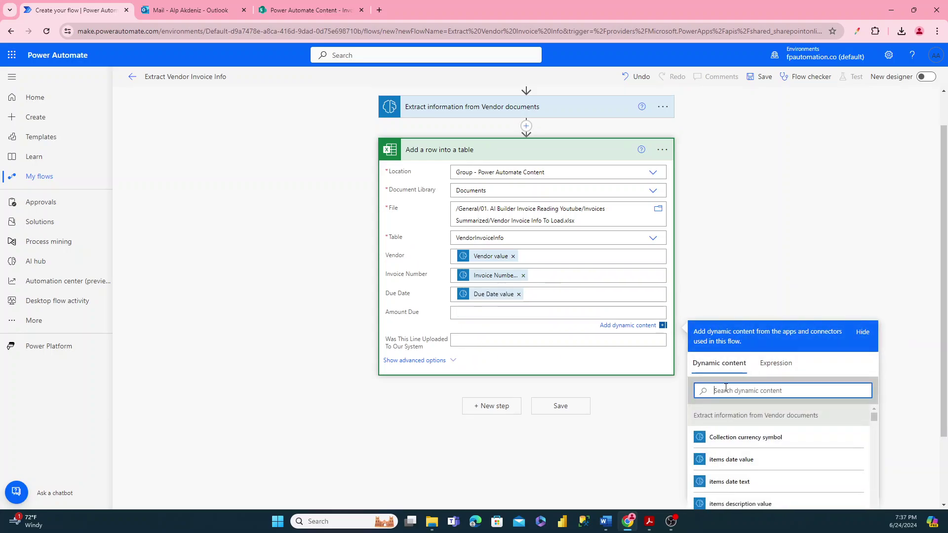
type("amount due")
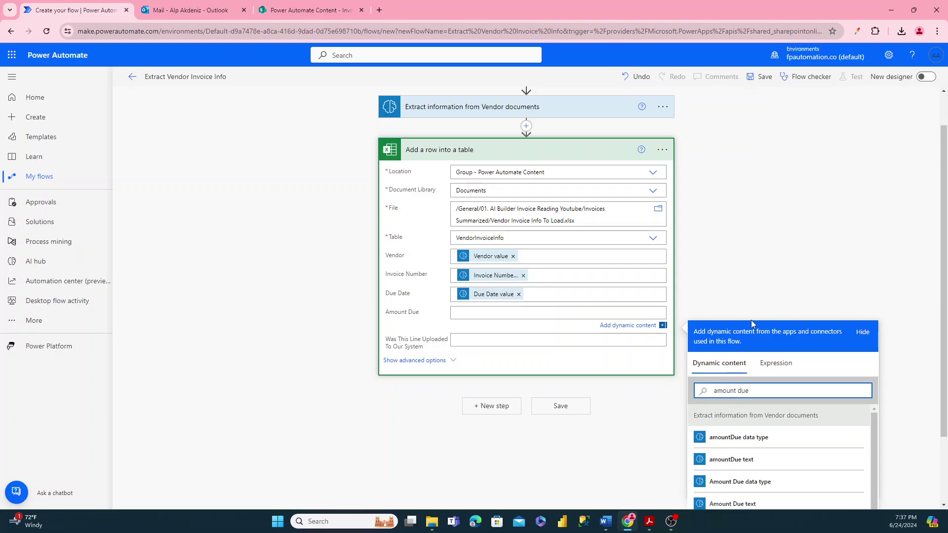
scroll(760, 314, "down", 1)
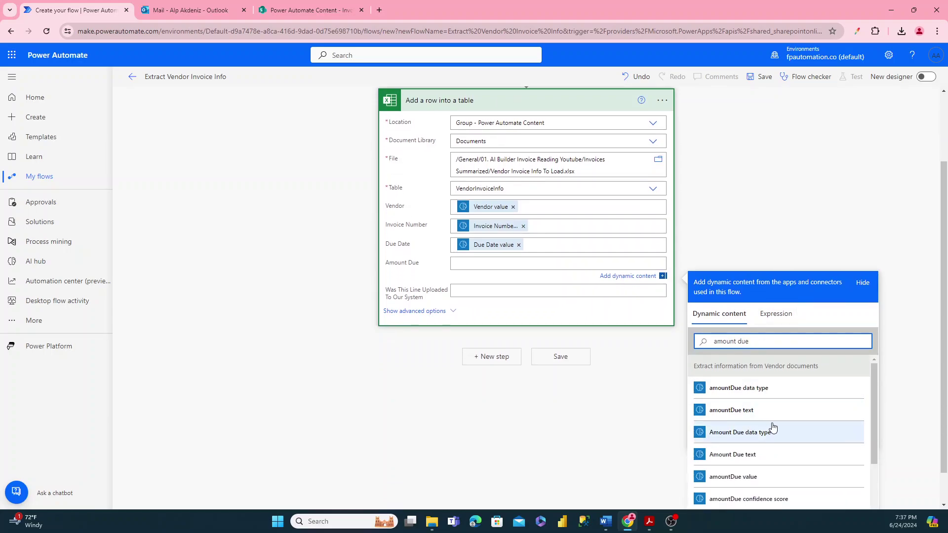
scroll(774, 428, "down", 1)
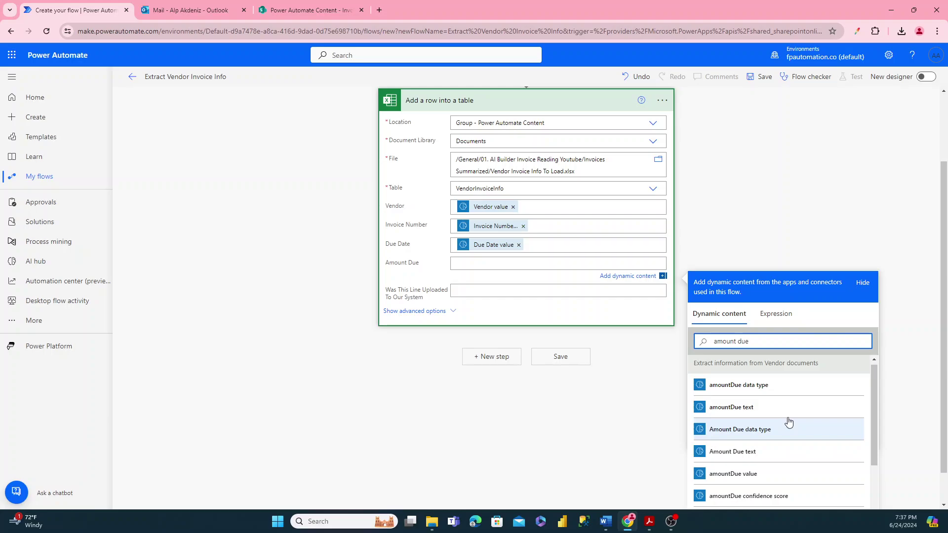
scroll(789, 422, "down", 3)
left_click(743, 383)
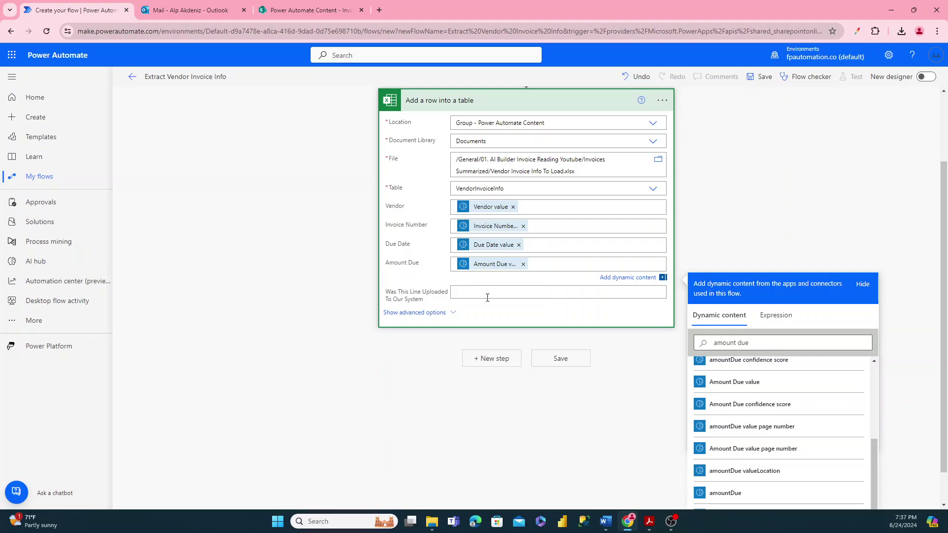
left_click(447, 359)
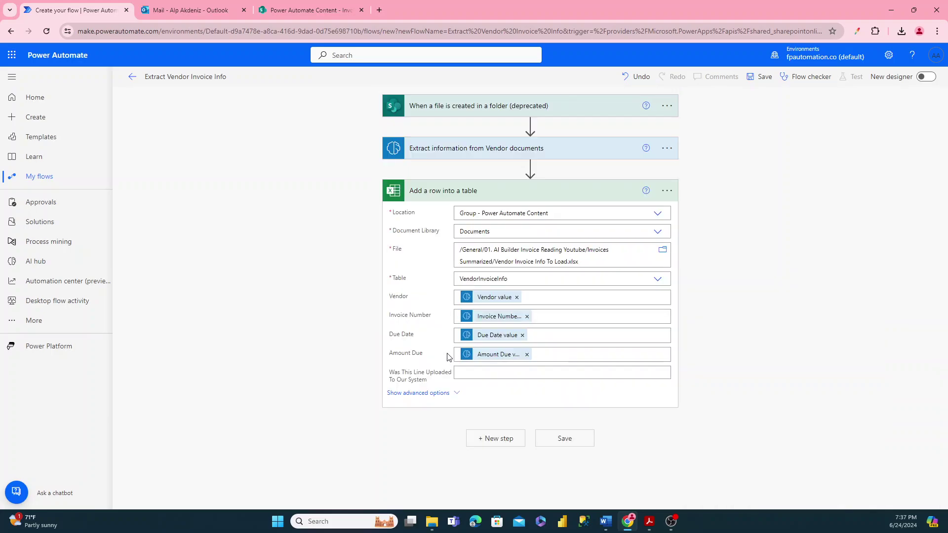
- Add an Outlook Send an email (V2) step addressed to the suggested colleague
left_click(506, 443)
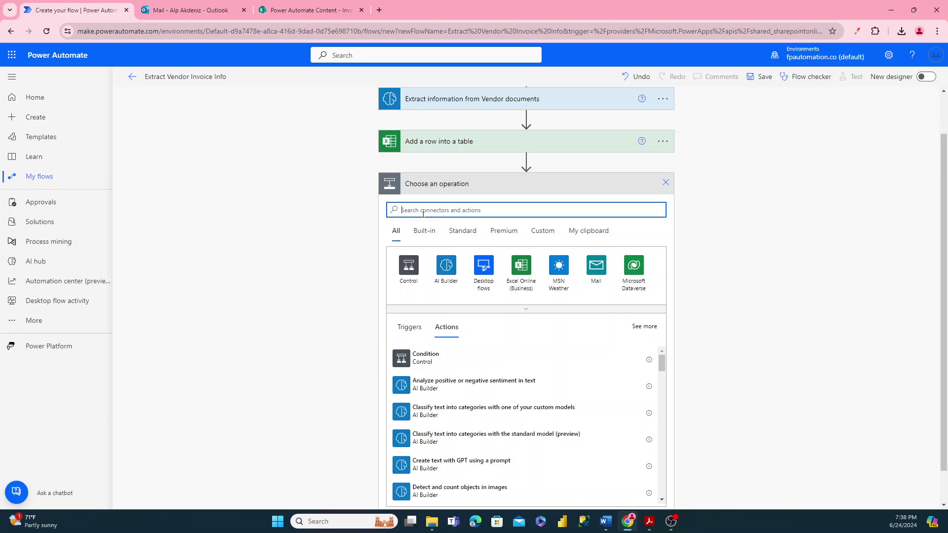
type("send an email")
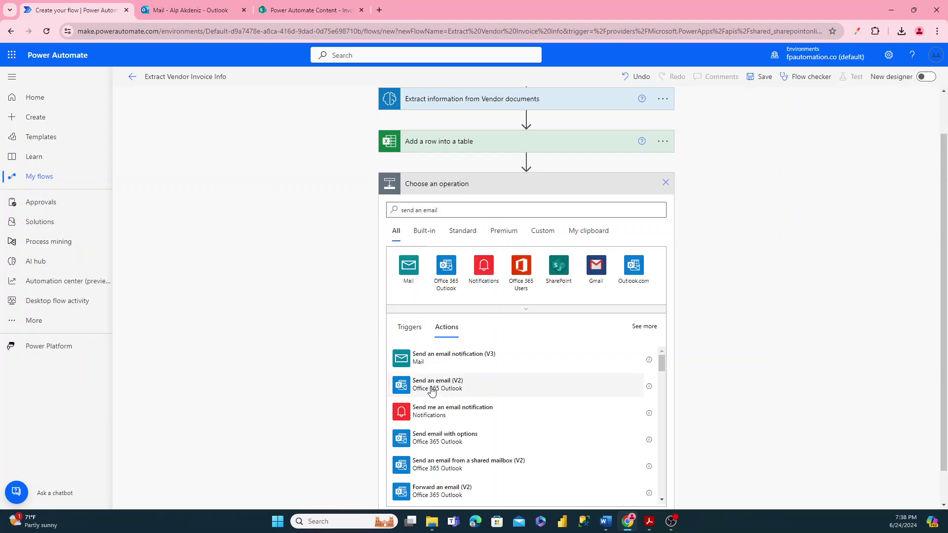
left_click(432, 387)
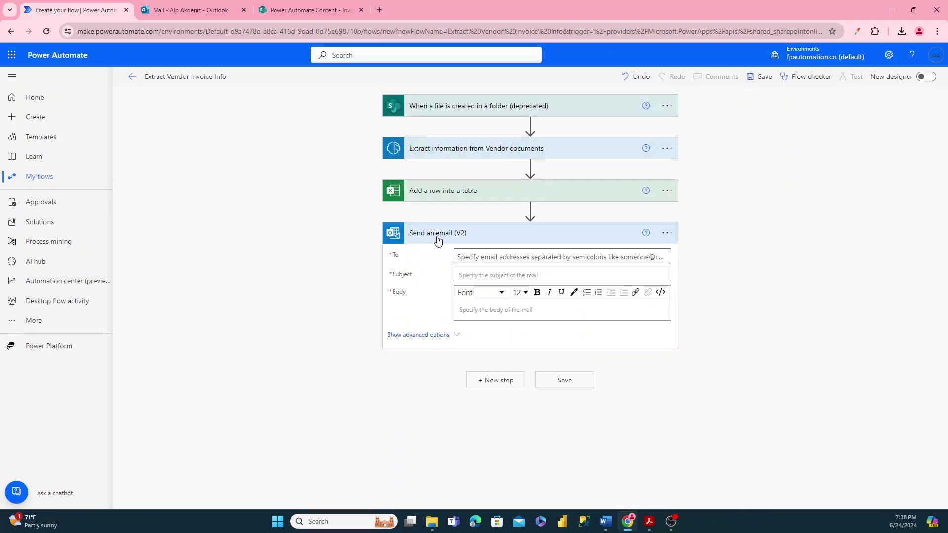
left_click(469, 255)
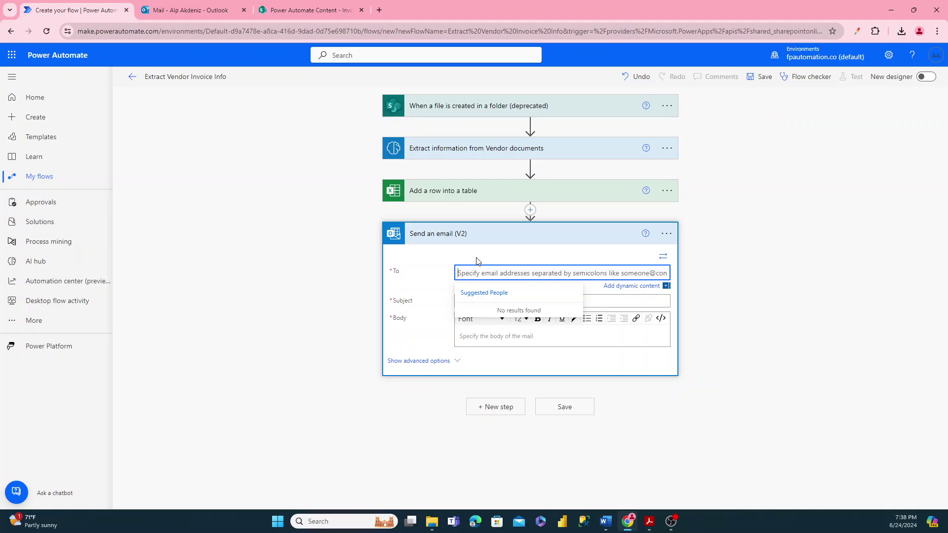
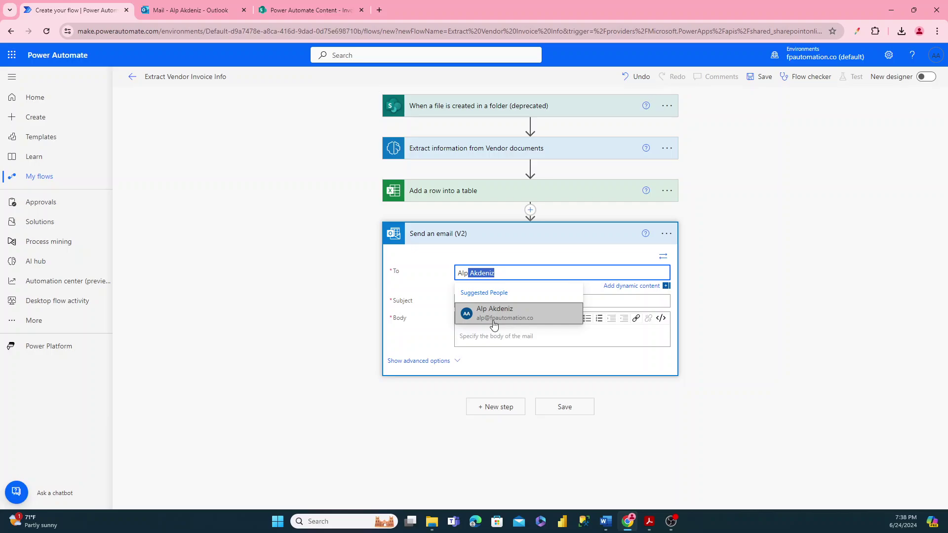
left_click(493, 324)
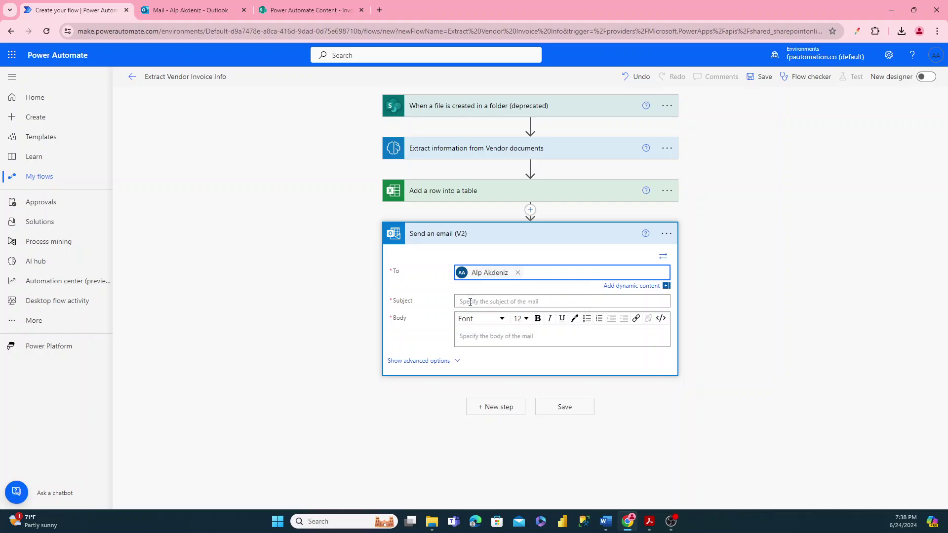
- Build the subject from Vendor and Invoice Number values plus text about the Excel upload document
left_click(470, 302)
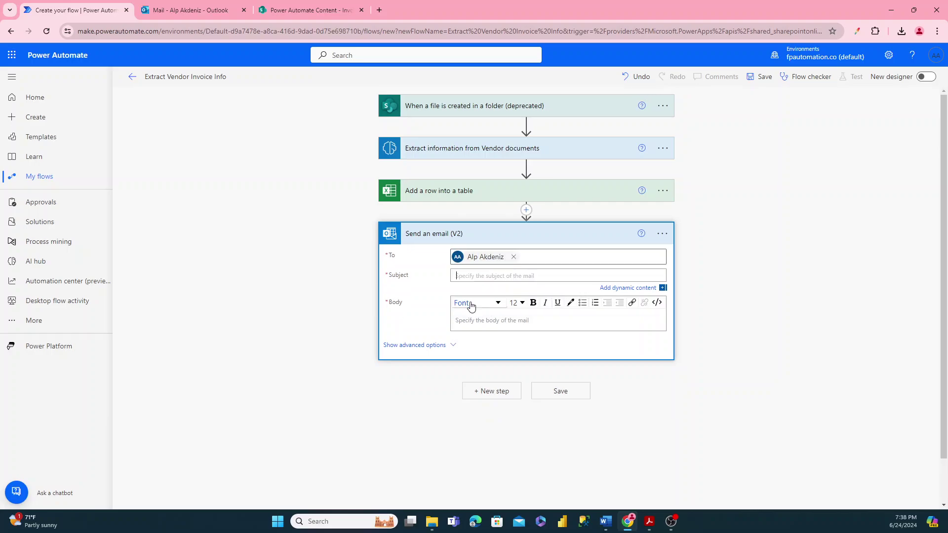
left_click(730, 402)
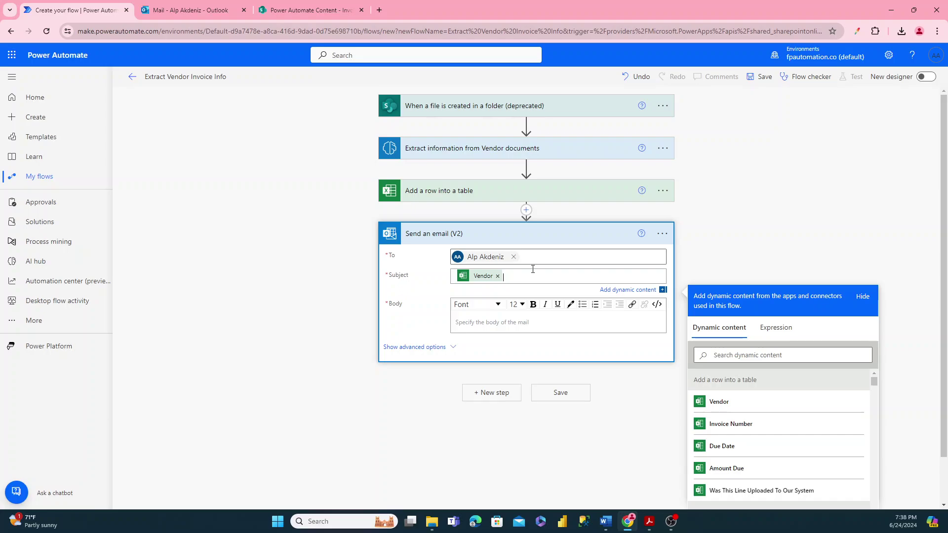
type("invoice record")
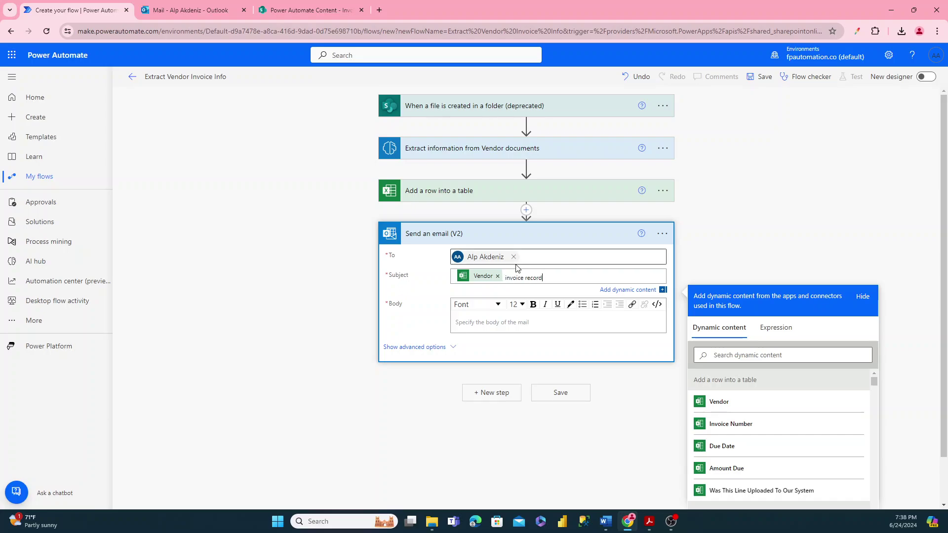
key("ctrl+shift+Left")
key("Left")
key("ctrl+shift+Left")
key("Left")
key("Right")
left_click(730, 423)
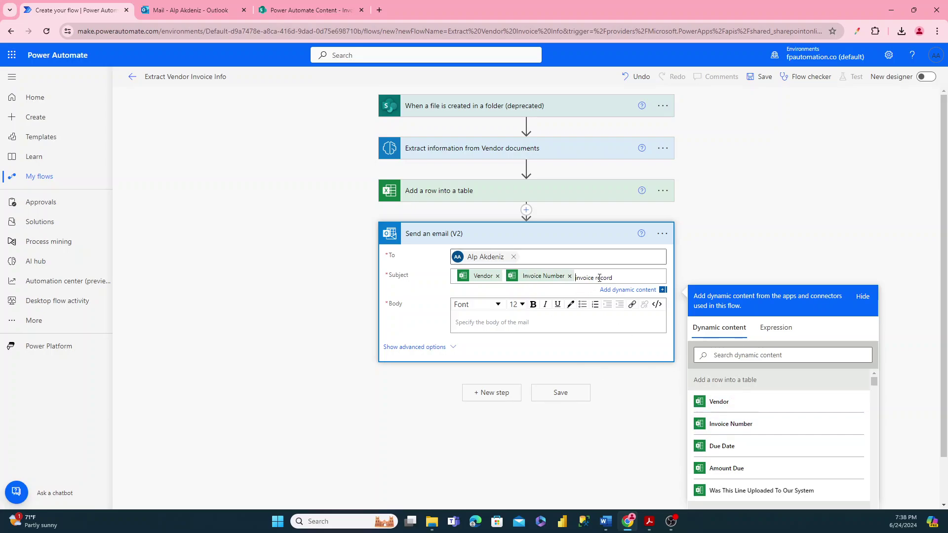
left_click_drag(614, 278, 578, 283)
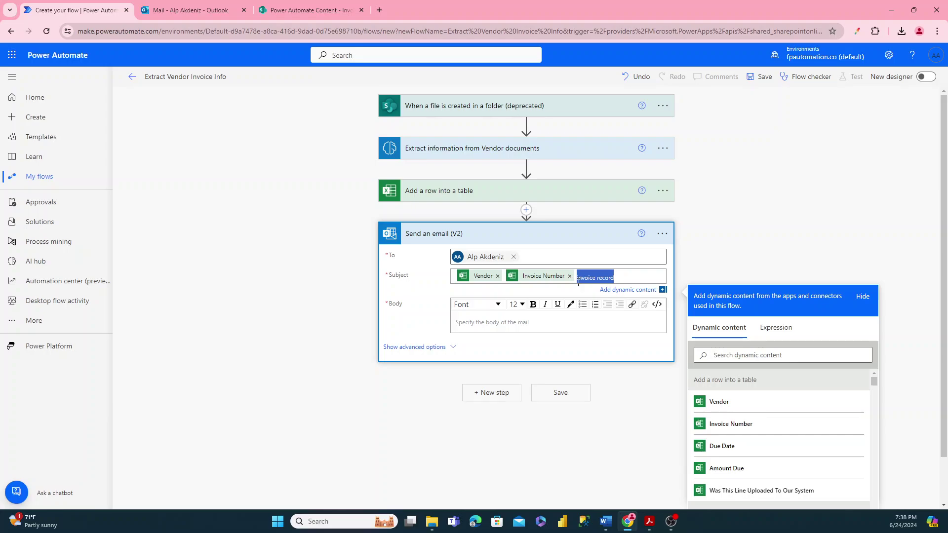
key("BackSpace")
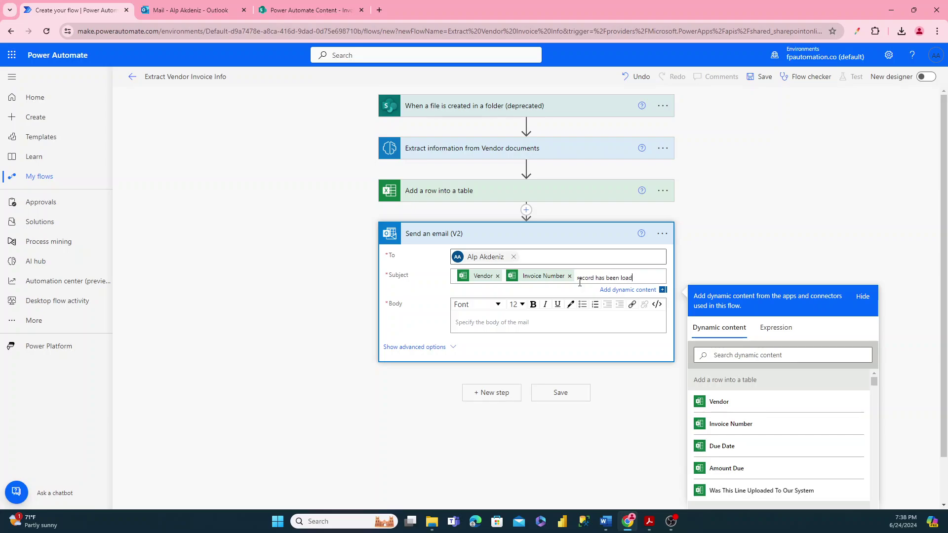
type("your excel up")
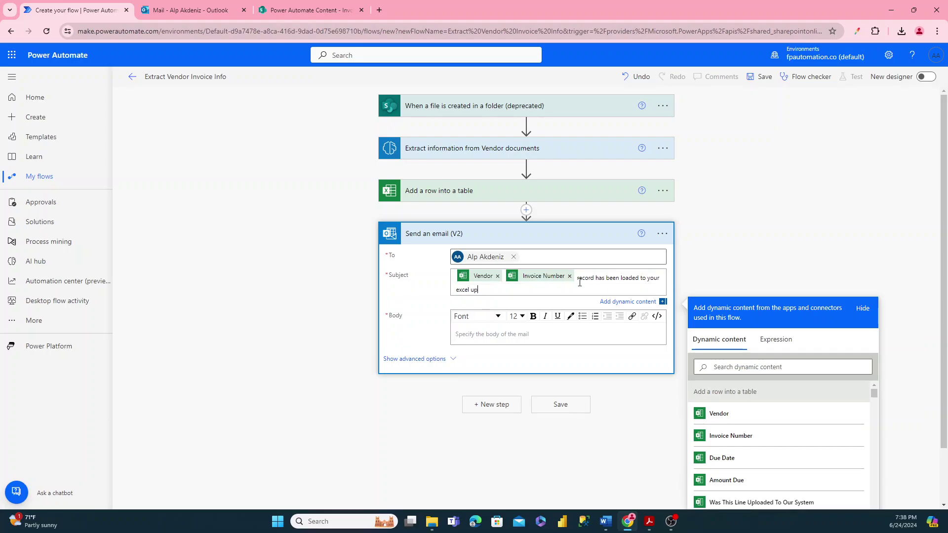
type("load document")
- Start the email body with Vendor and 'Invoice Number:' lines holding their extracted values
left_click(502, 333)
type("Ve")
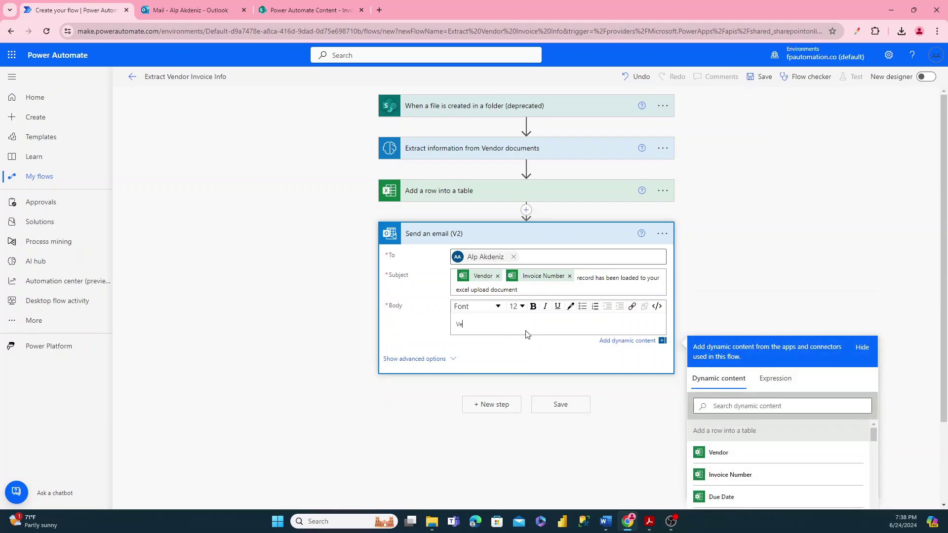
type("ndor:")
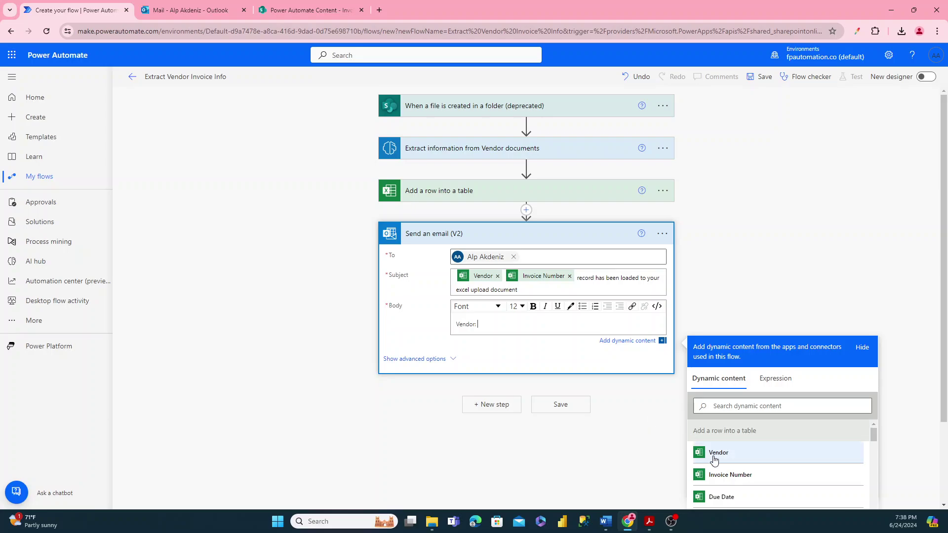
left_click(715, 455)
key("Return")
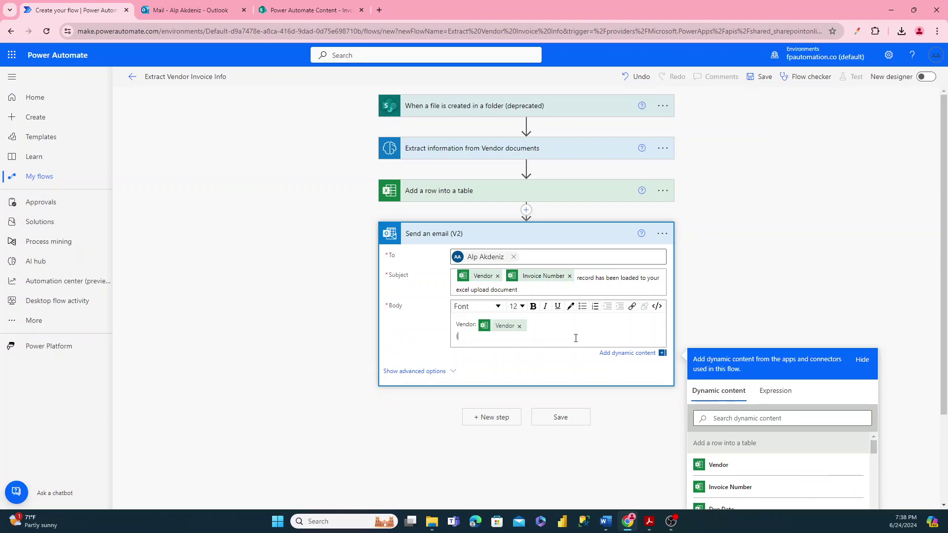
type("Invoice Number:")
left_click(726, 487)
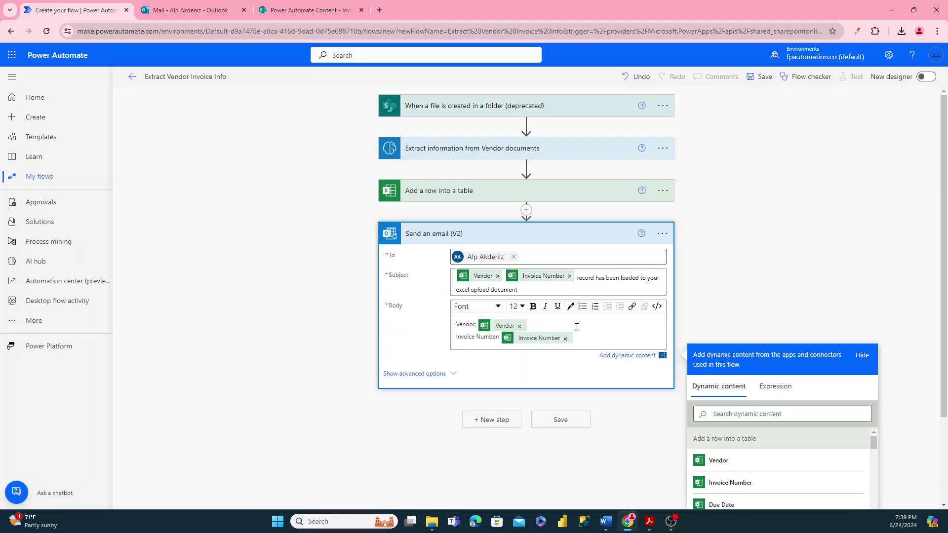
key("Return")
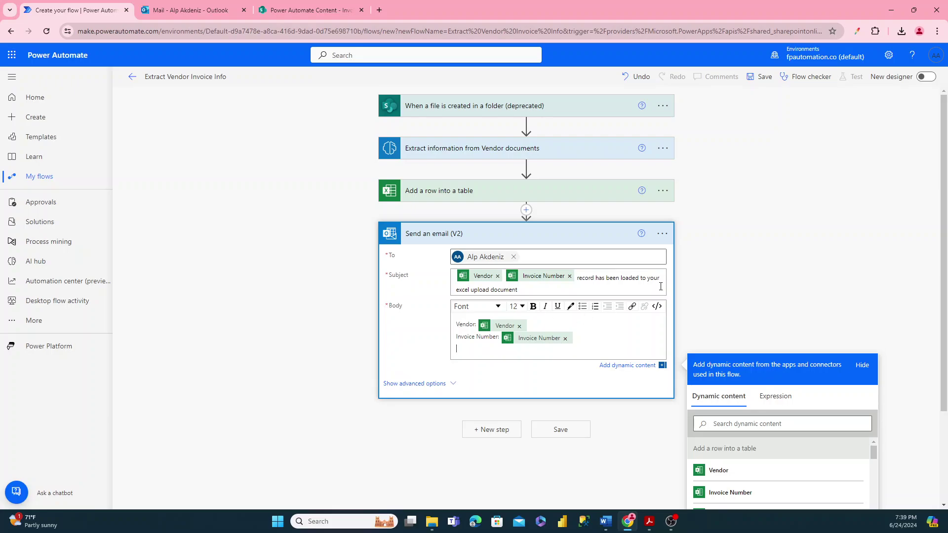
- Add 'Due Date:' and 'Amount Due:' lines with their values to the email body
scroll(661, 286, "down", 2)
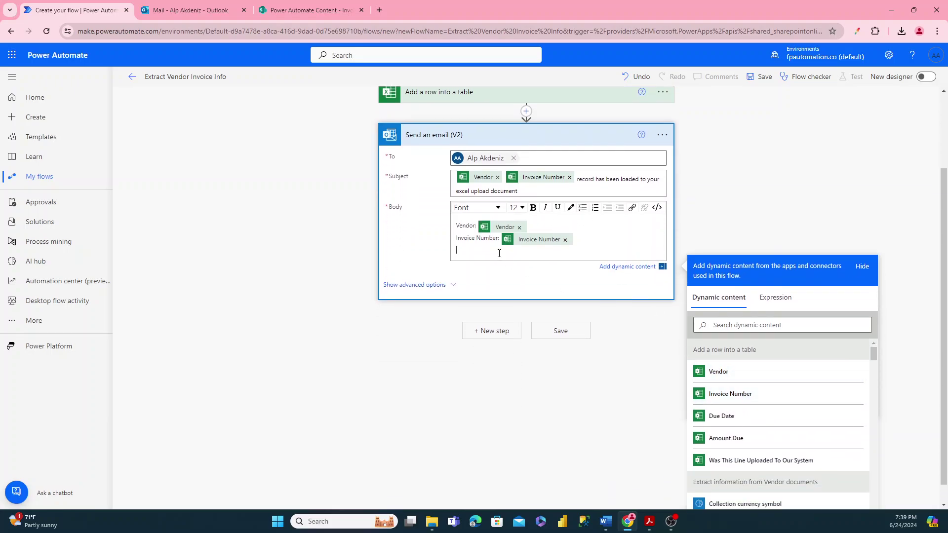
type("Due Date:")
left_click(721, 416)
key("Return")
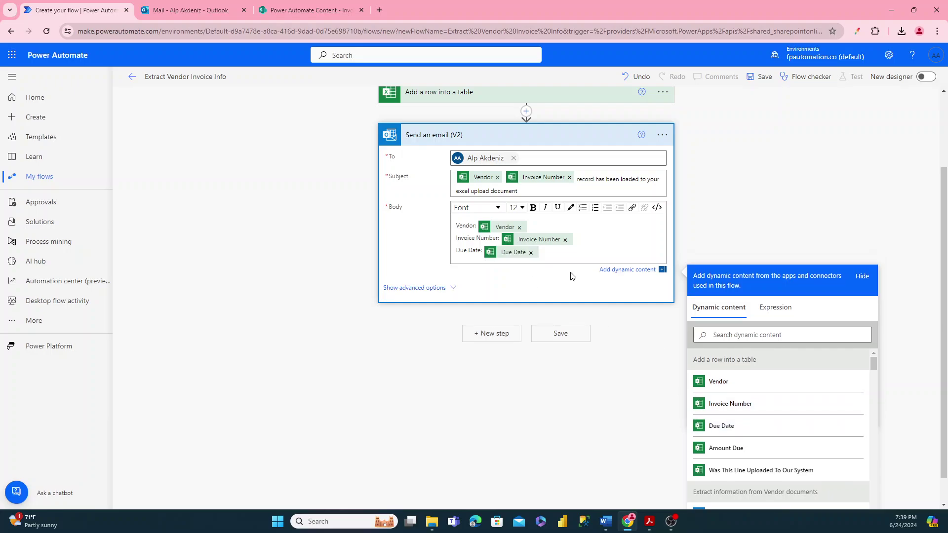
type("Amount Due")
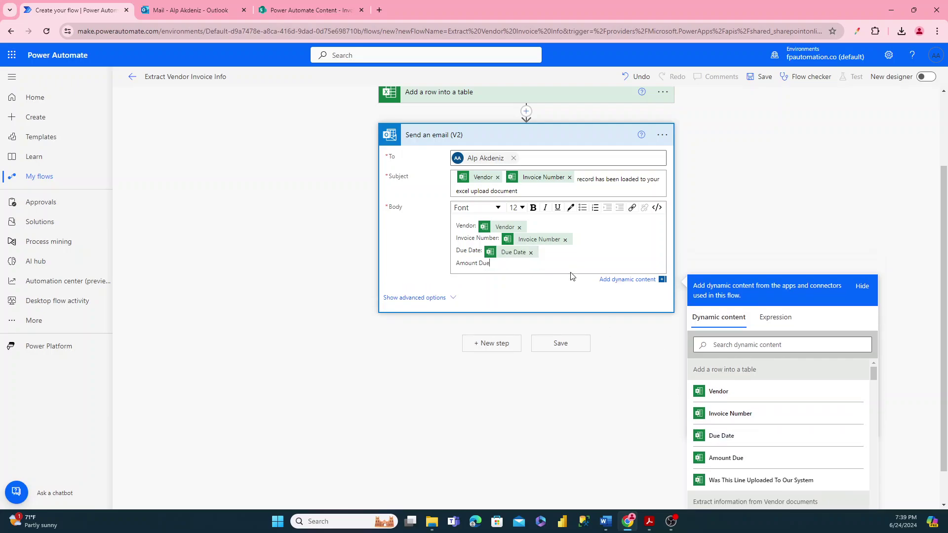
type(":")
left_click(723, 459)
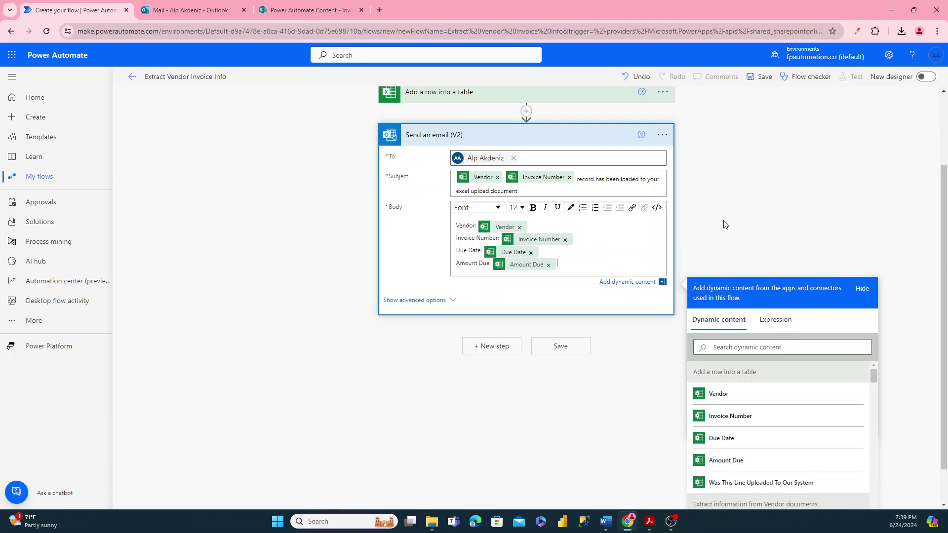
left_click(777, 213)
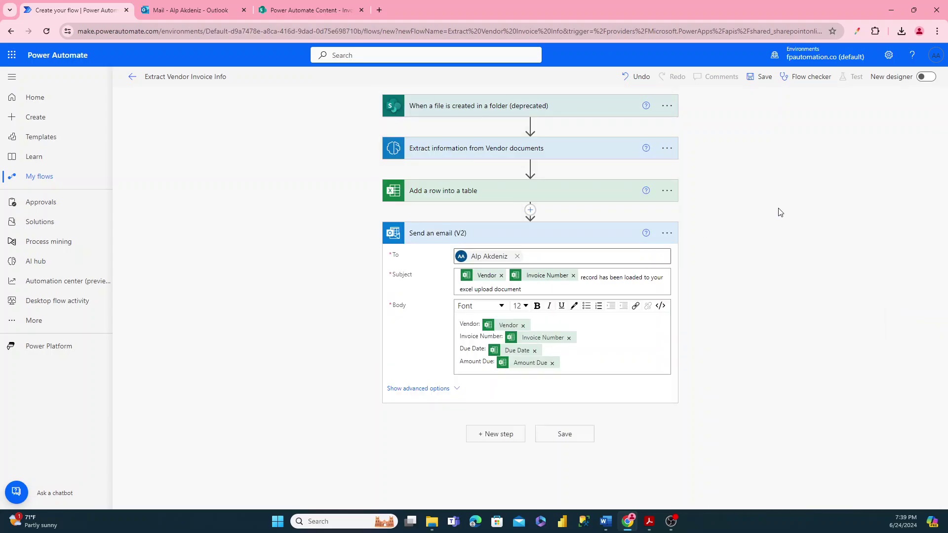
- Save the Extract Vendor Invoice Info flow and start a manual test run that waits for an uploaded file
left_click(568, 435)
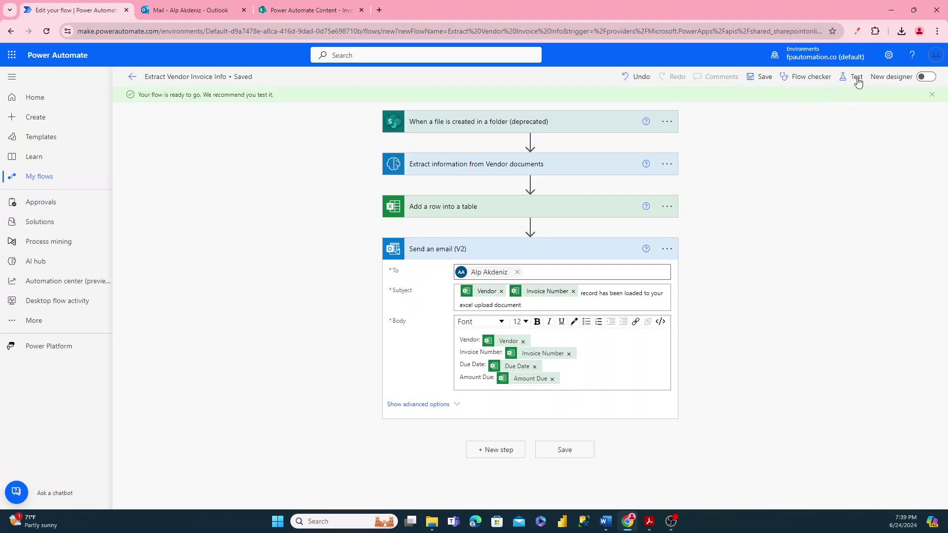
left_click(854, 78)
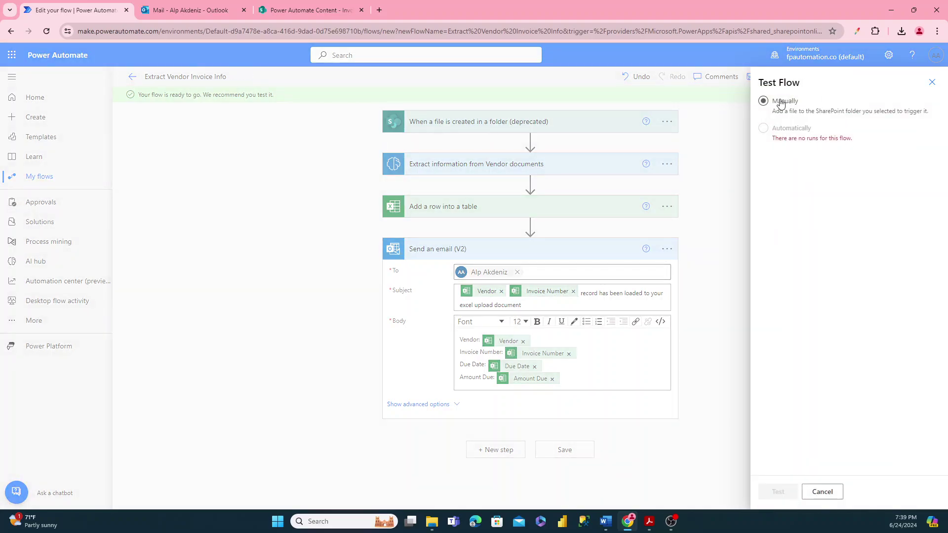
left_click(781, 103)
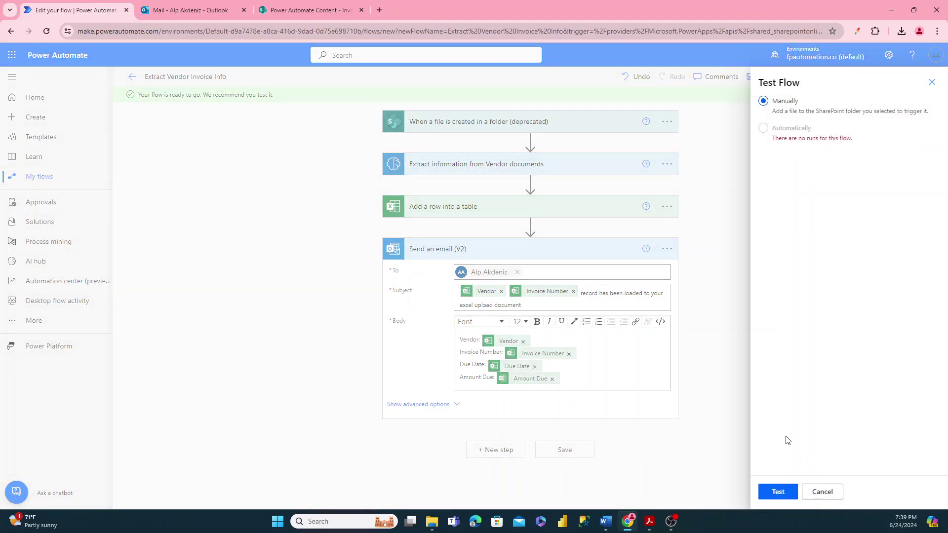
left_click(778, 492)
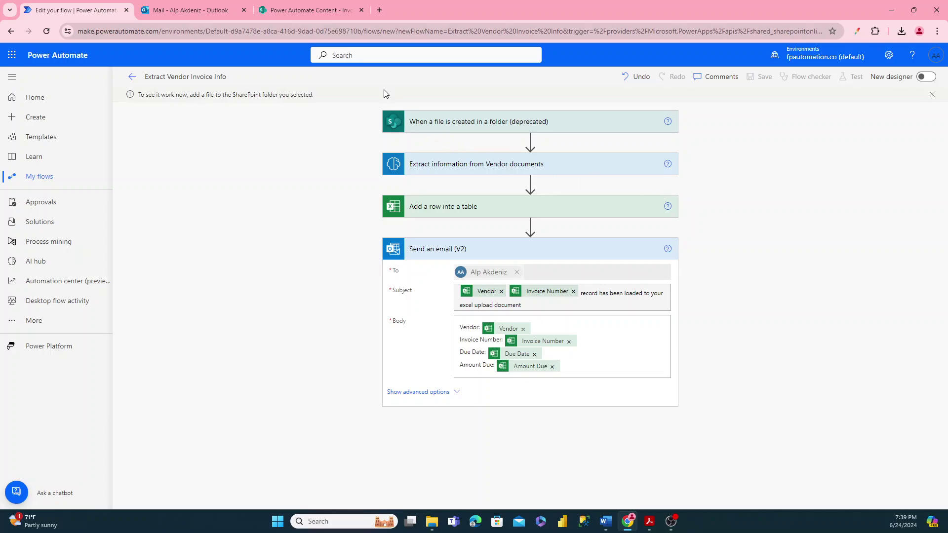
- Upload ABC12345 Invoice 100.pdf from File Explorer into the SharePoint Invoices folder
left_click(310, 9)
left_click(303, 154)
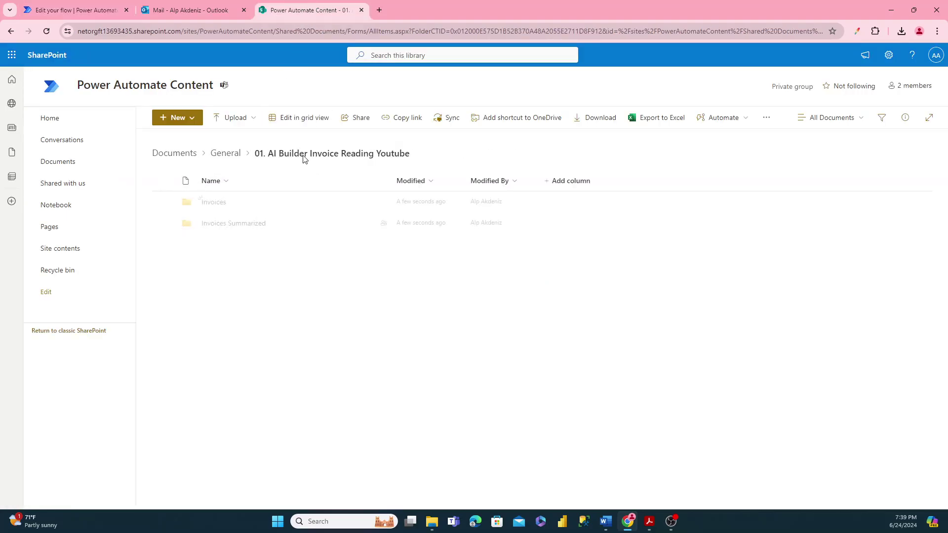
left_click(215, 203)
mouse_move(434, 523)
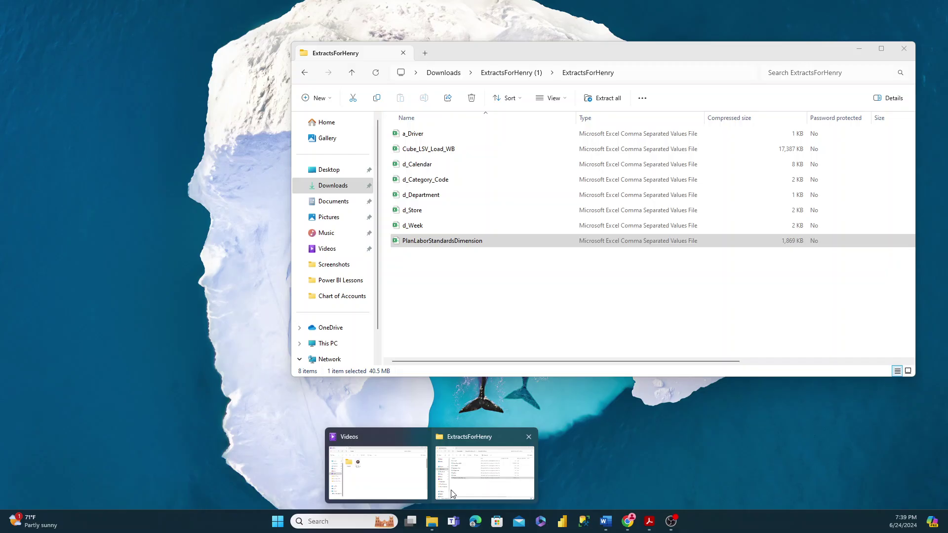
left_click(405, 486)
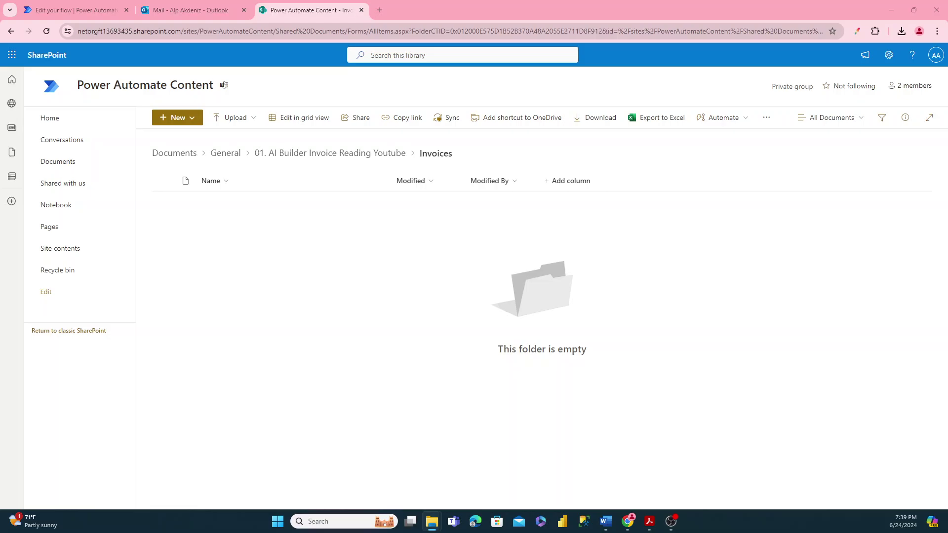
left_click_drag(947, 40, 754, 117)
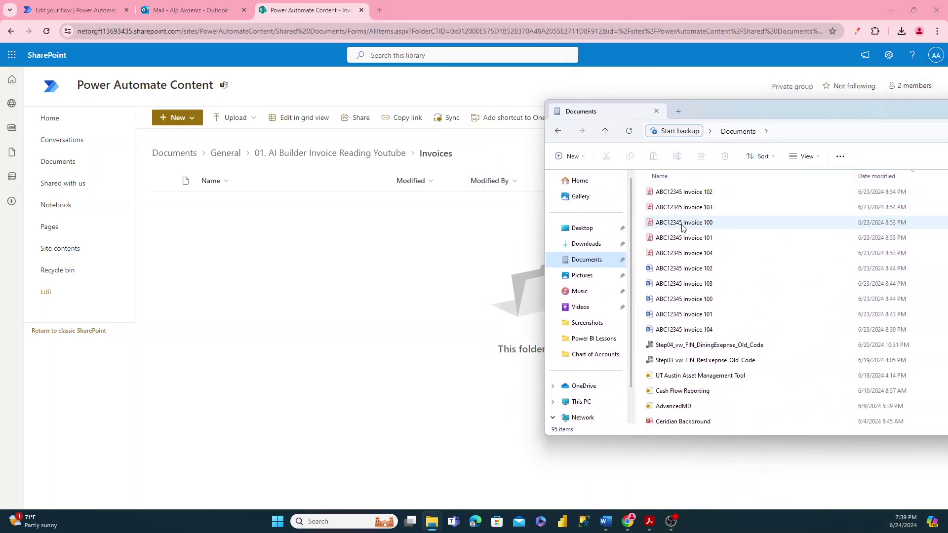
left_click_drag(683, 223, 347, 232)
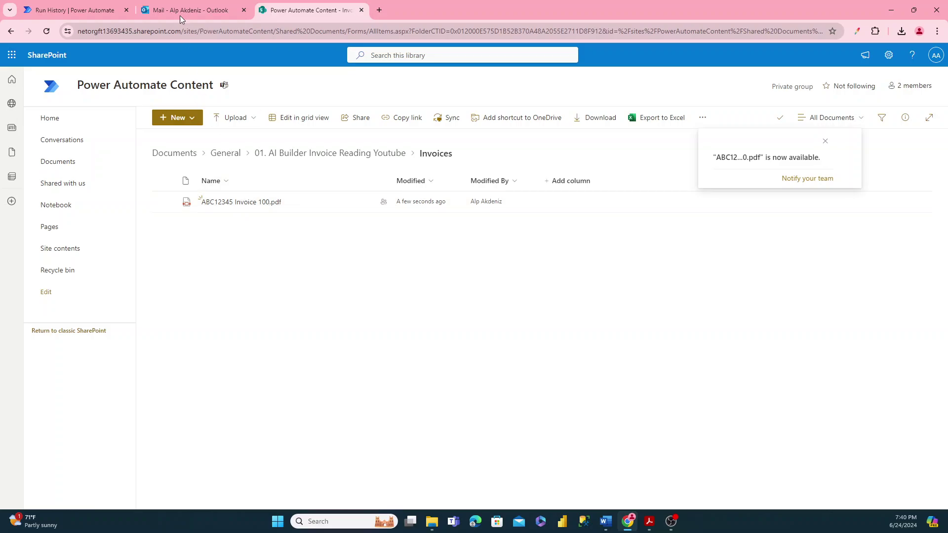
- Check the flow's run history, then open the Invoices Summarized folder in SharePoint
left_click(93, 9)
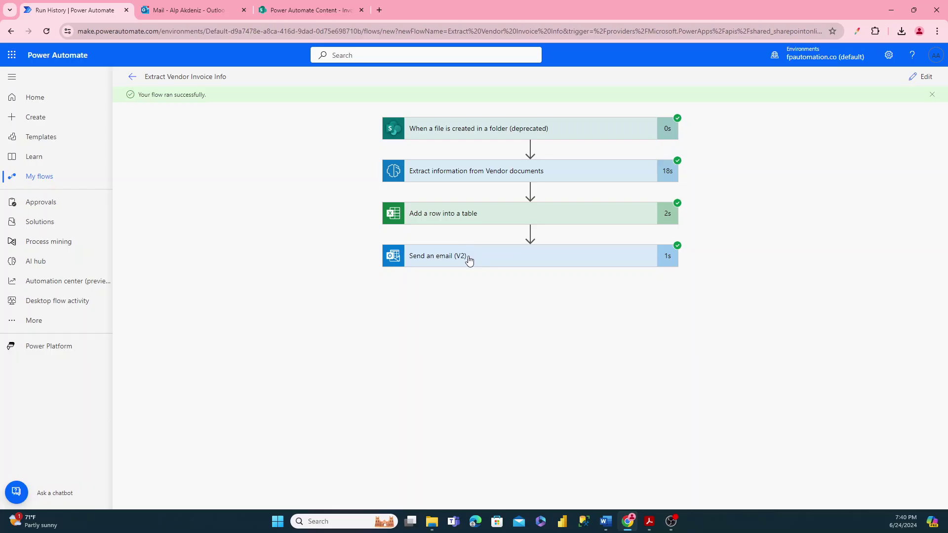
left_click(307, 10)
left_click(343, 154)
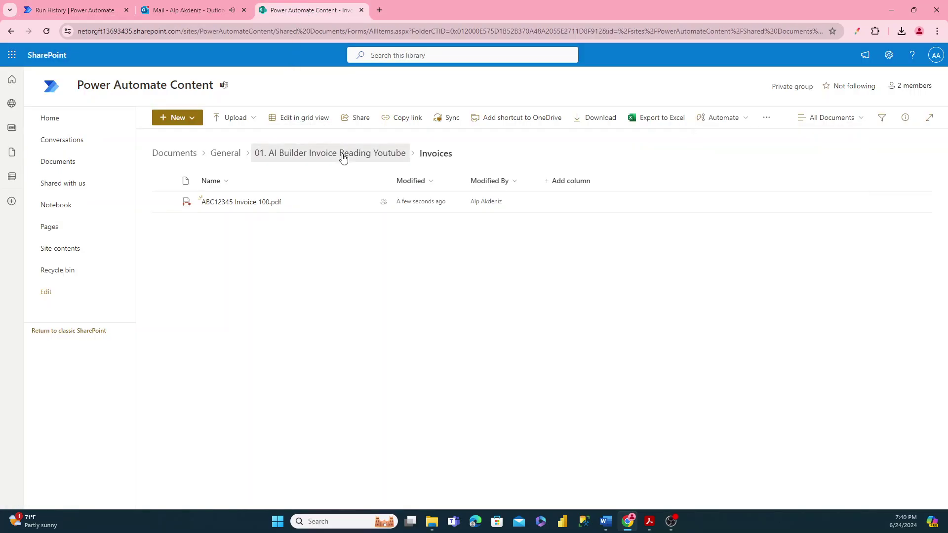
left_click(248, 227)
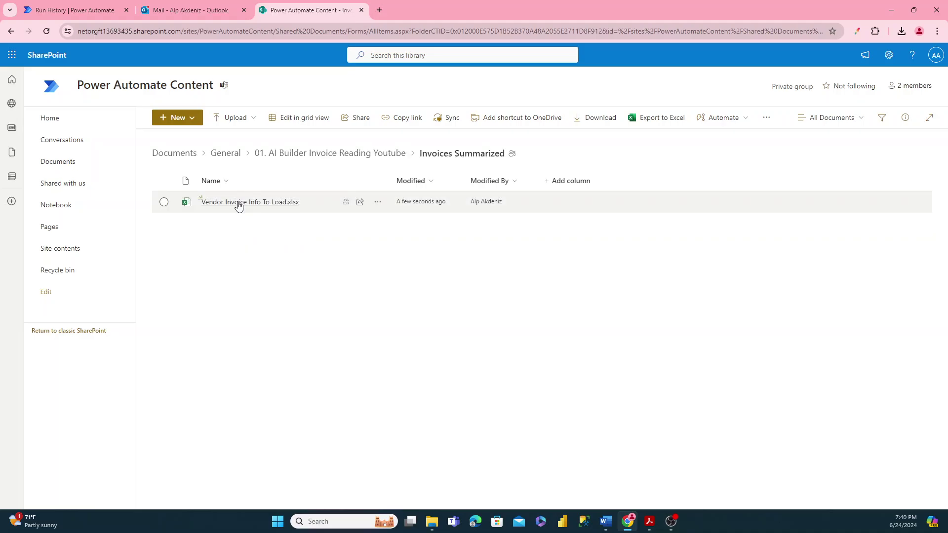
- Open Vendor Invoice Info To Load.xlsx and verify row 2: K&A CO, invoice 100, due 2024-02-23, amount 120
left_click(239, 204)
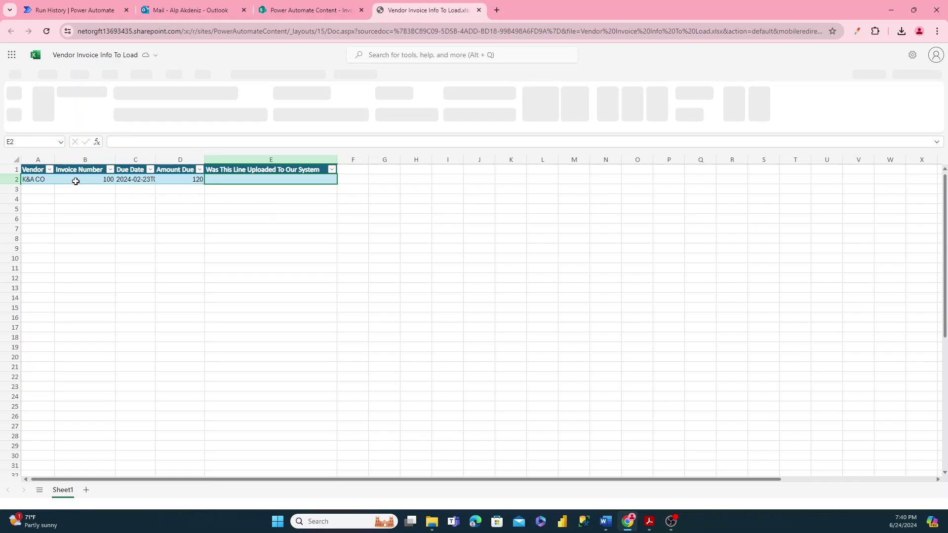
left_click(46, 181)
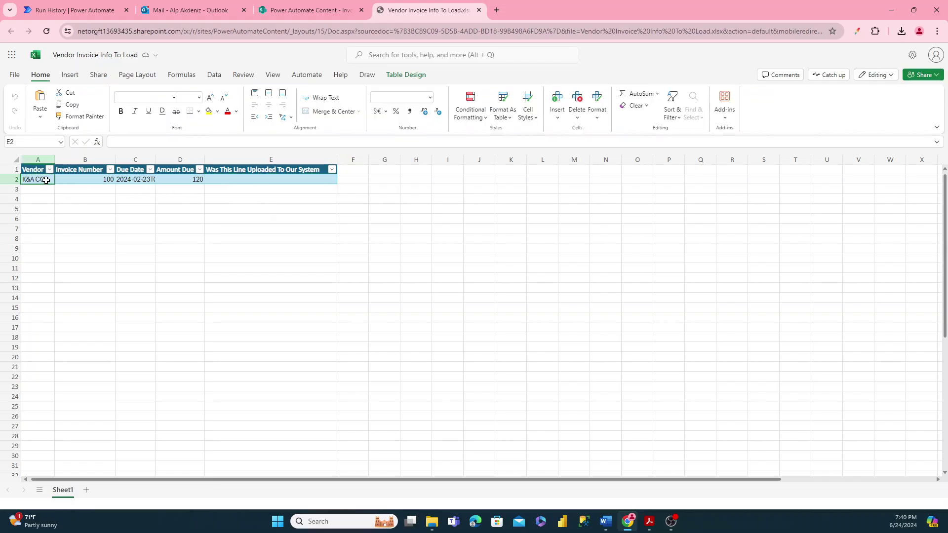
left_click(96, 180)
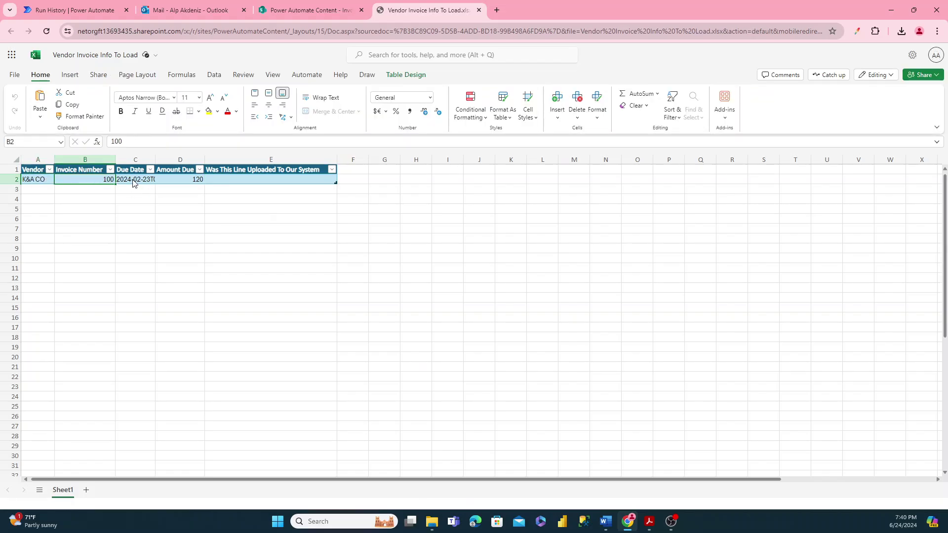
left_click(133, 184)
left_click(178, 182)
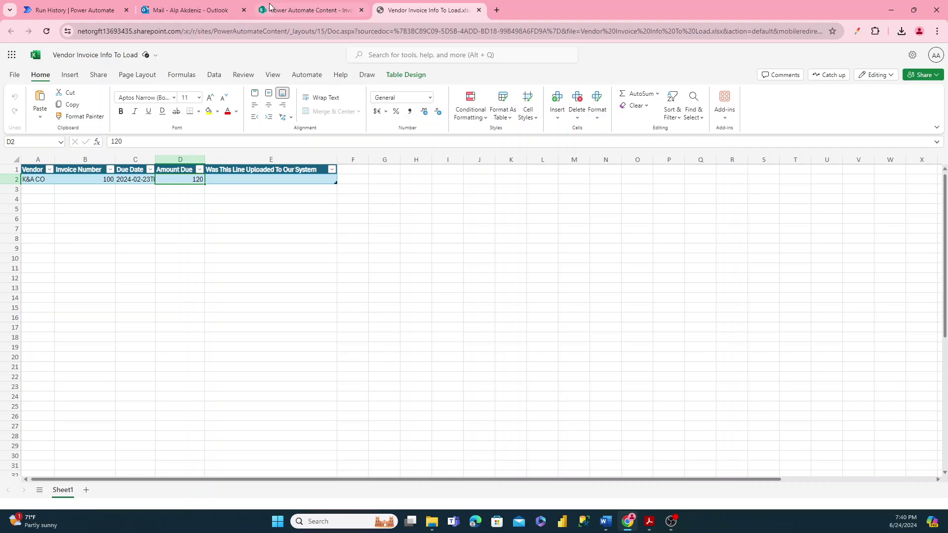
- View ABC12345 Invoice 100.pdf from the Invoices folder to confirm its vendor, number and 120 total
left_click(289, 13)
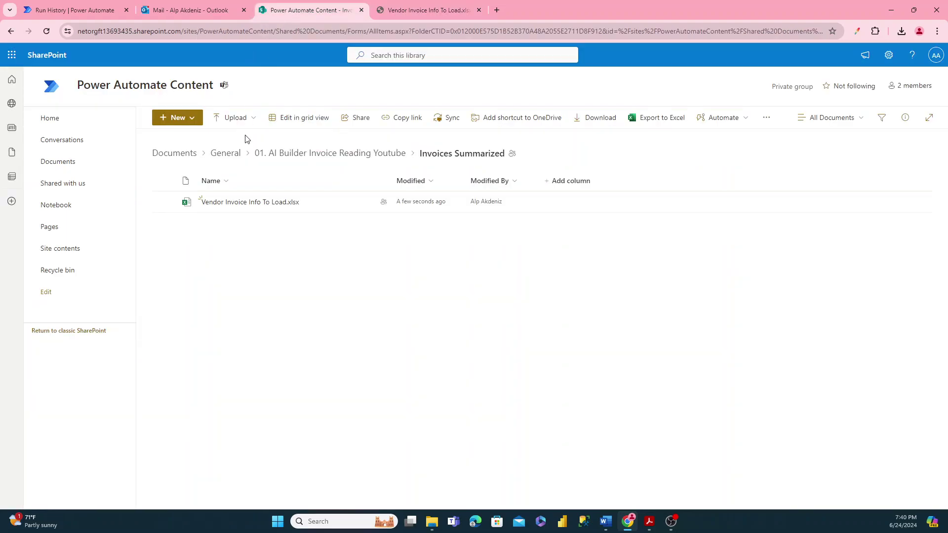
left_click(333, 153)
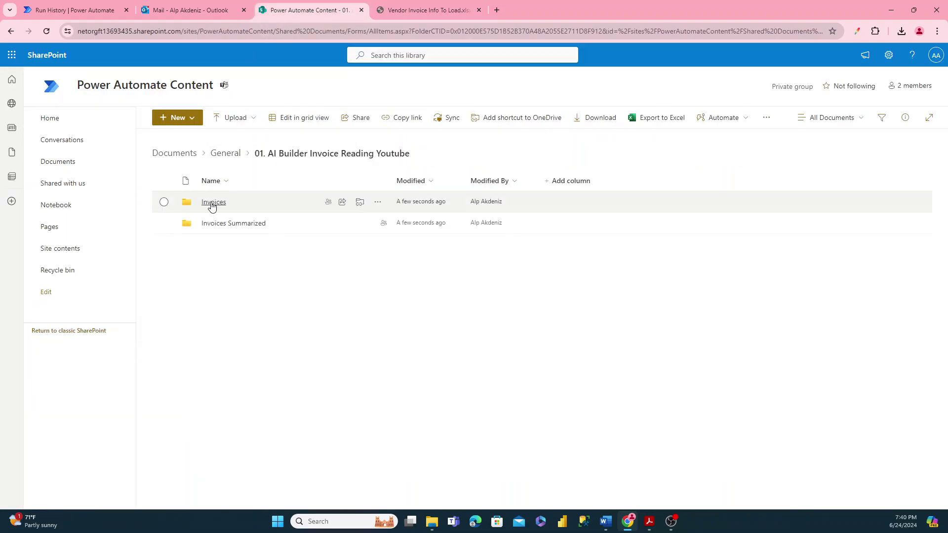
left_click(213, 203)
left_click(224, 204)
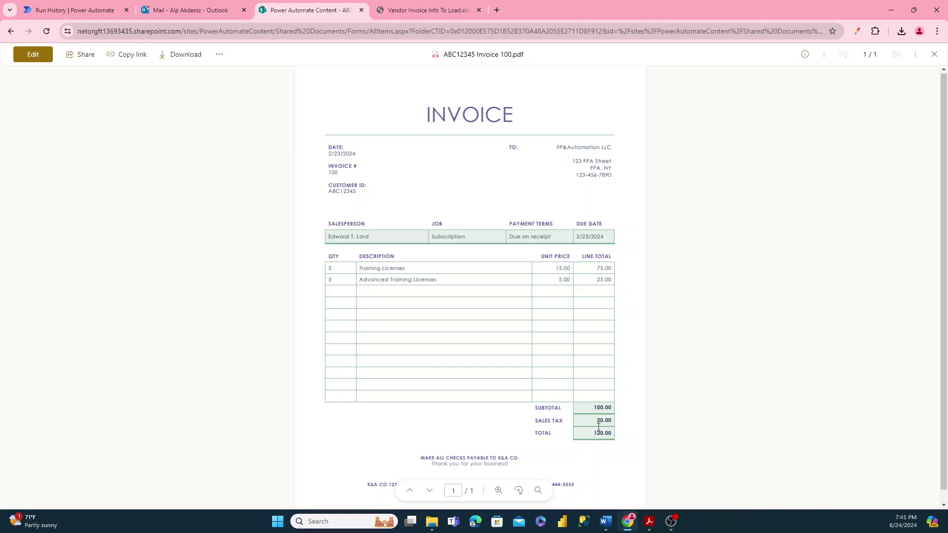
scroll(598, 427, "down", 1)
left_click_drag(365, 475, 388, 469)
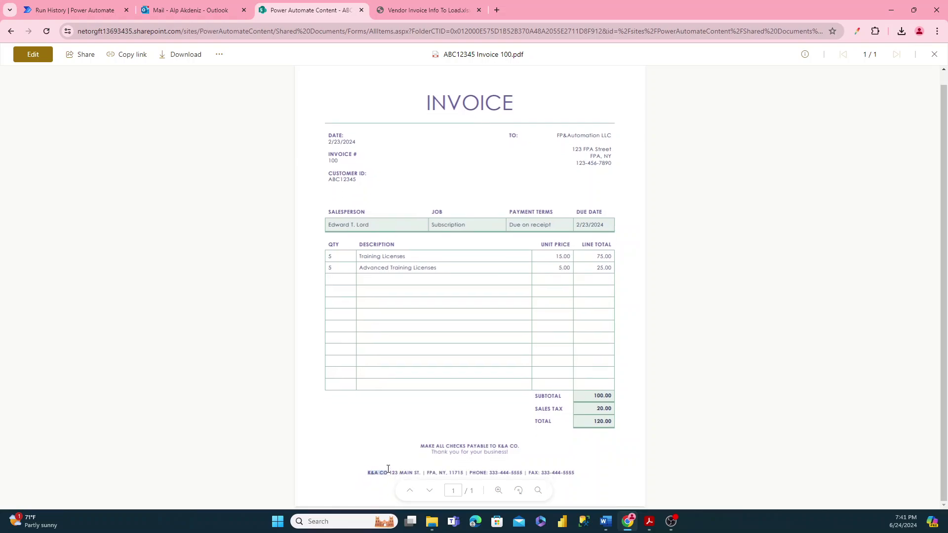
left_click(382, 400)
- Review the K&A CO invoice 100 summary email's four lines, then return to the flow's run history
left_click(194, 10)
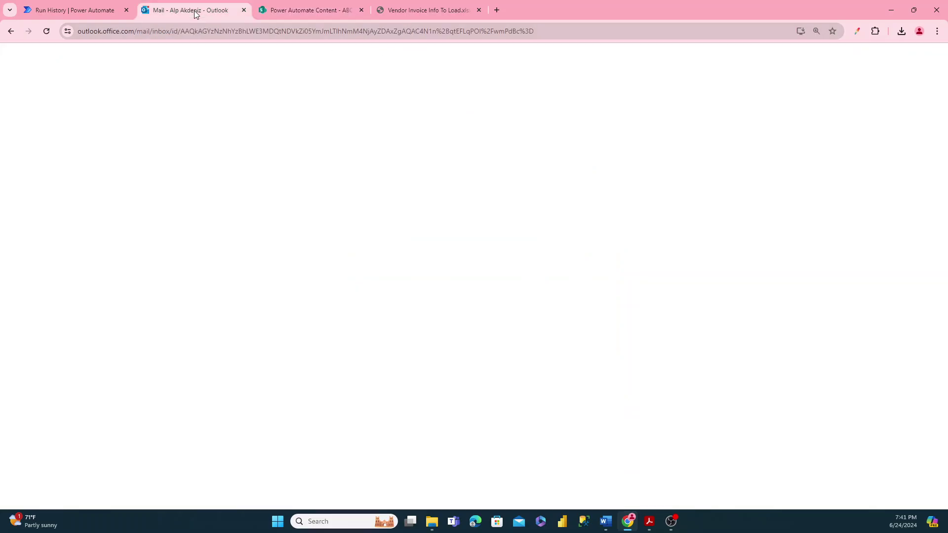
left_click(261, 226)
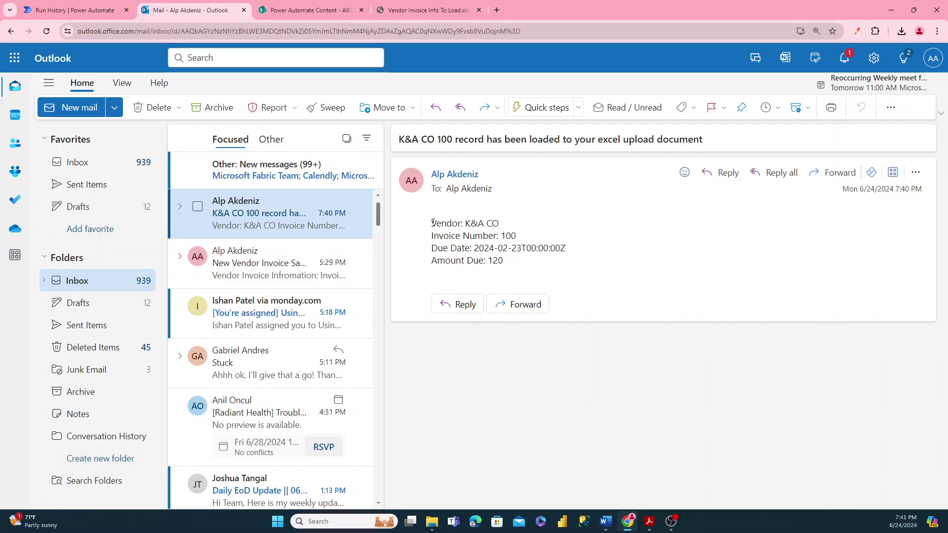
left_click_drag(431, 223, 514, 262)
left_click(500, 247)
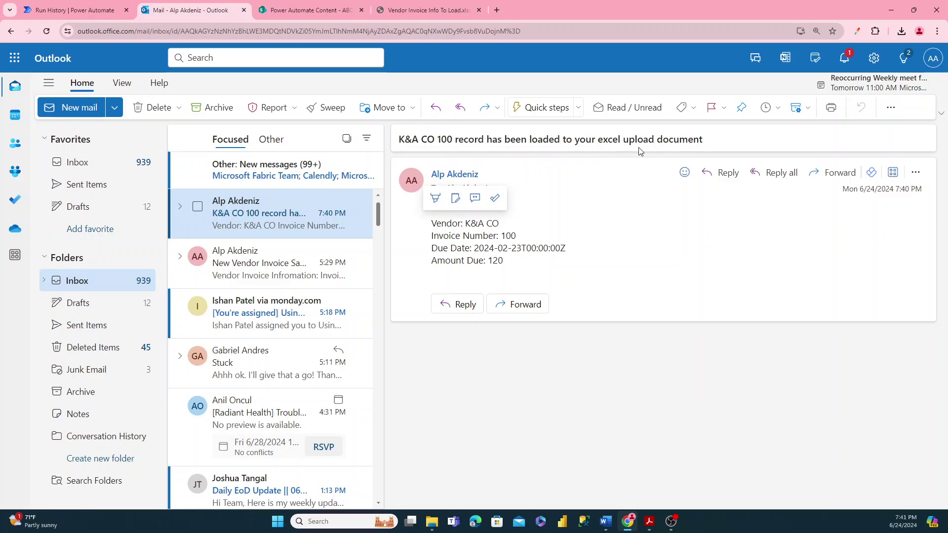
left_click_drag(430, 222, 496, 254)
left_click(494, 252)
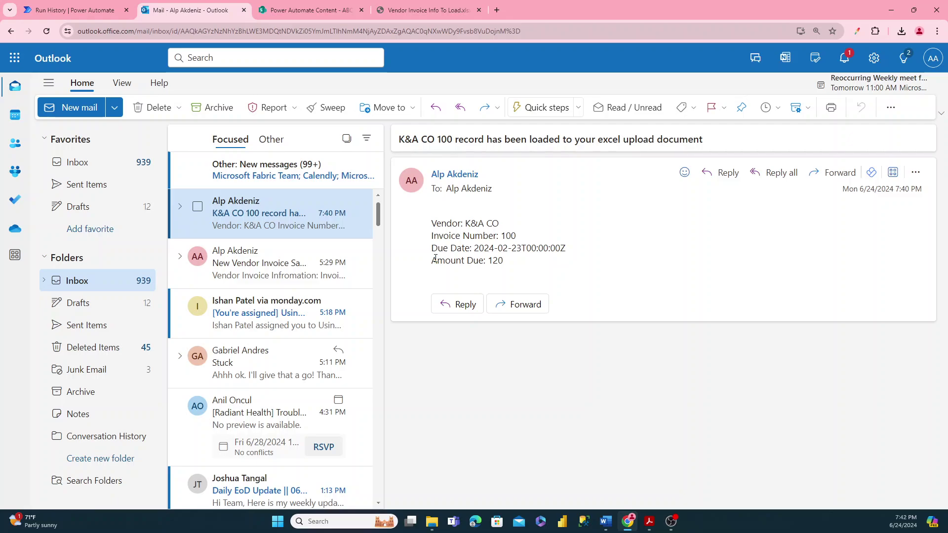
left_click(76, 11)
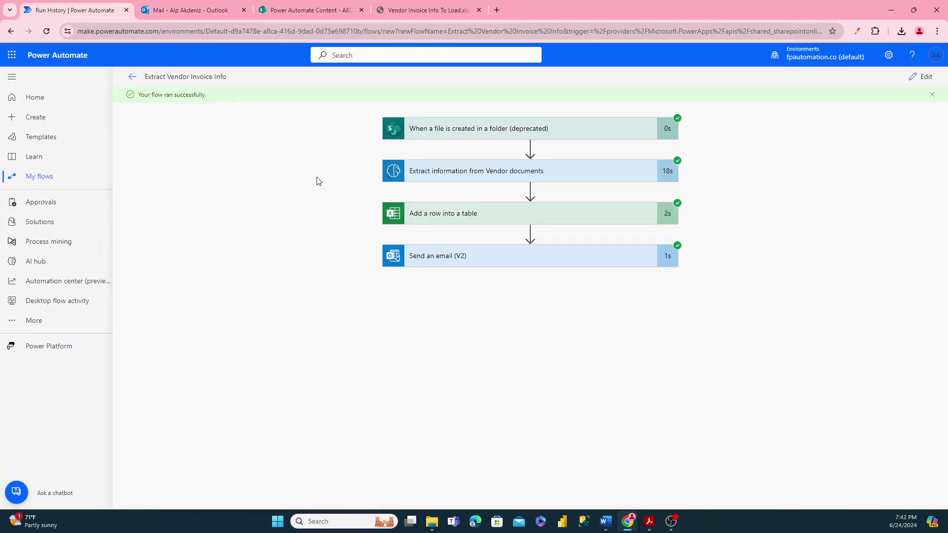